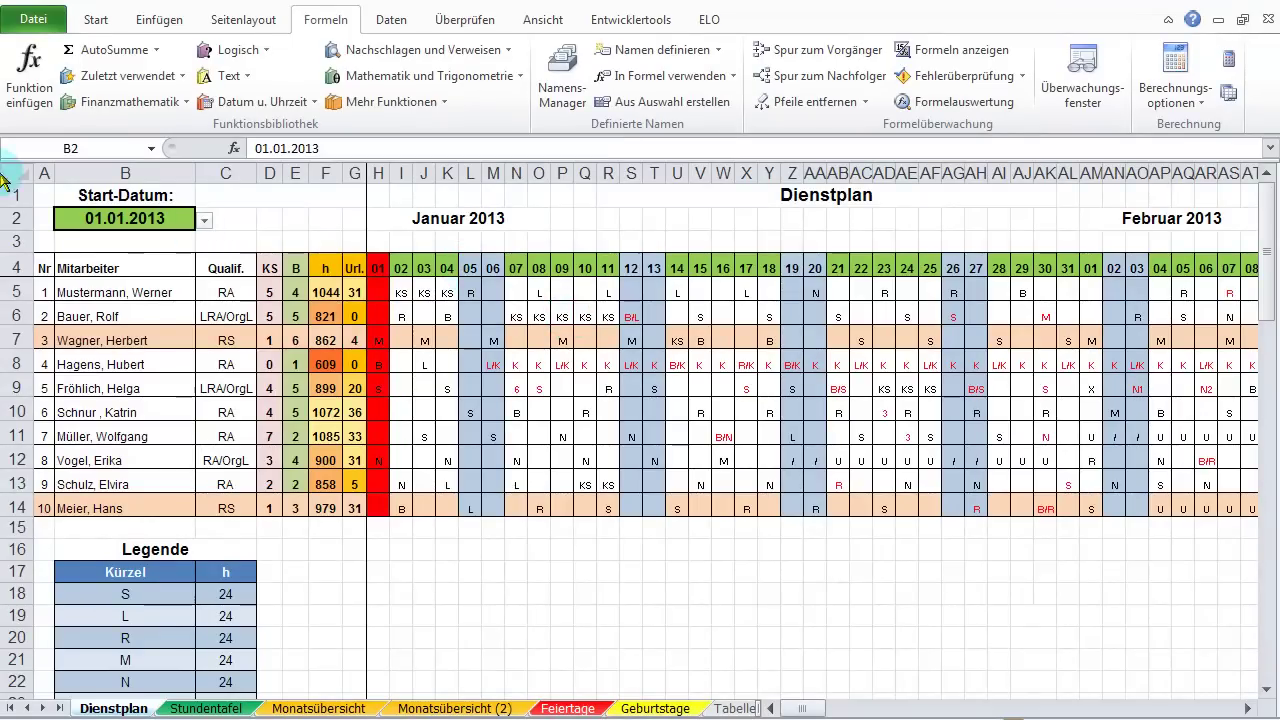
- Keep the 01.01.2013 start date, trace the precedent of day header H4, then view Monatsübersicht
click(202, 219)
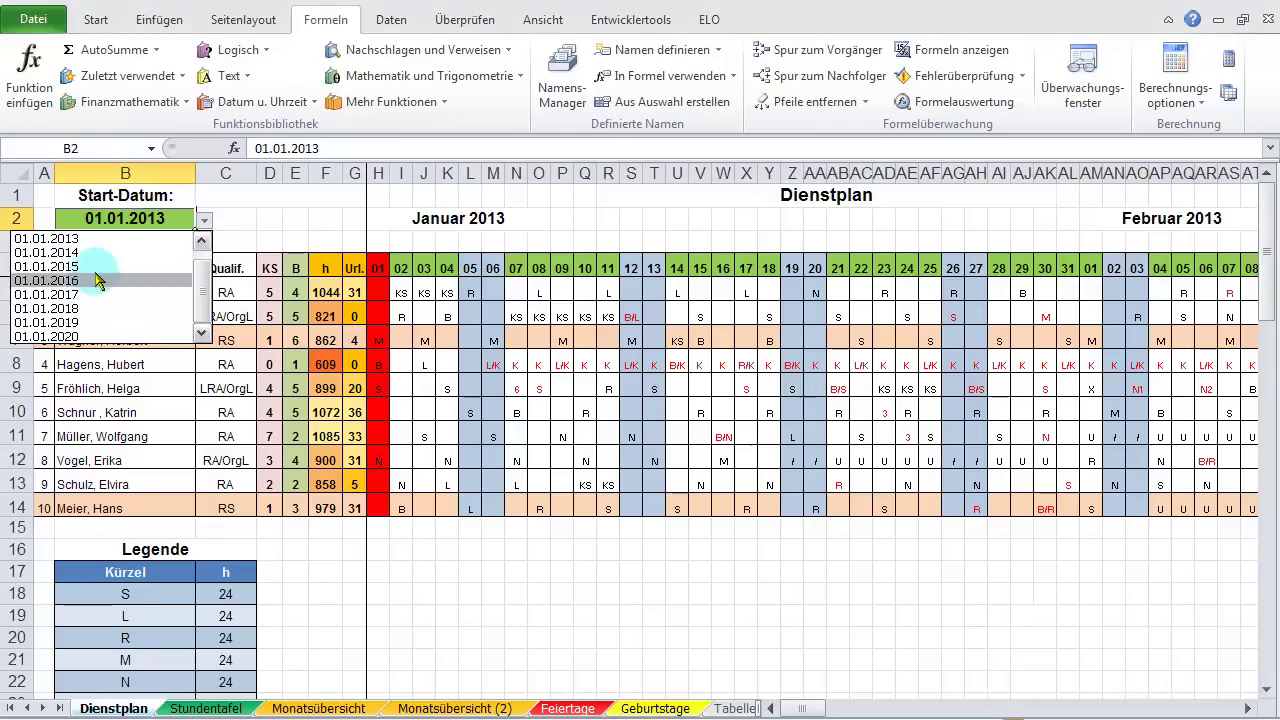
click(93, 240)
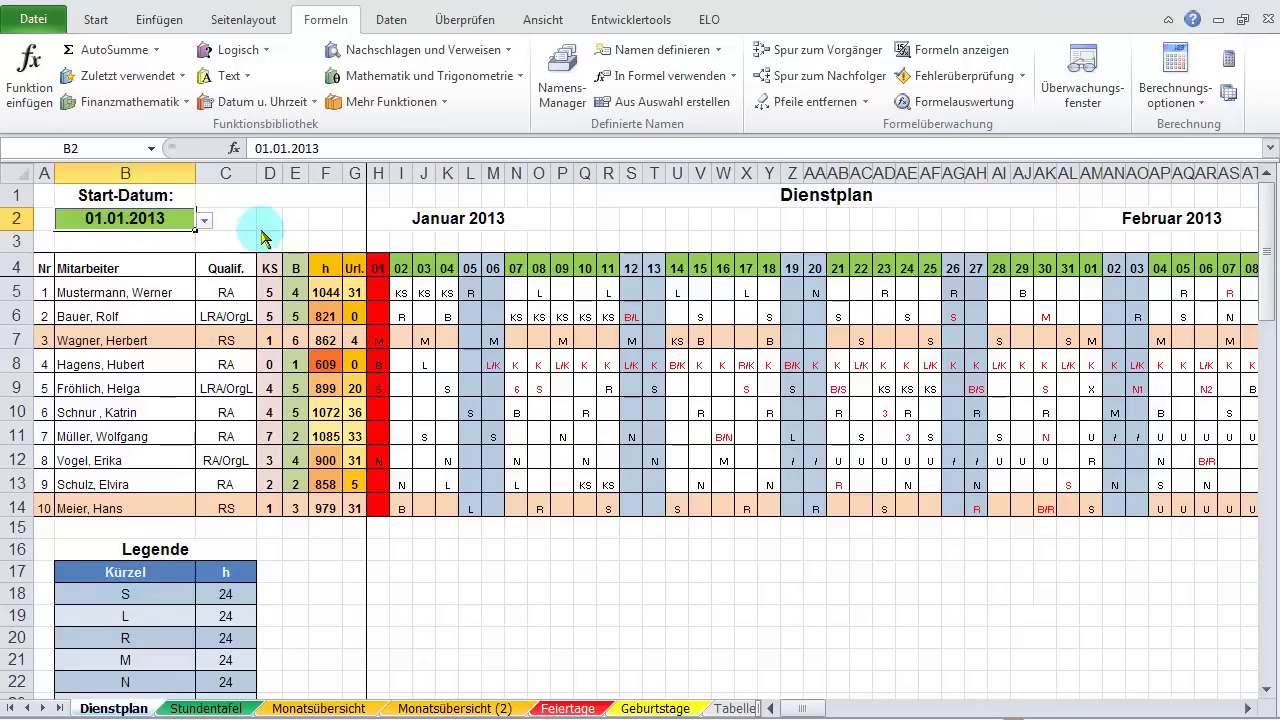
click(378, 268)
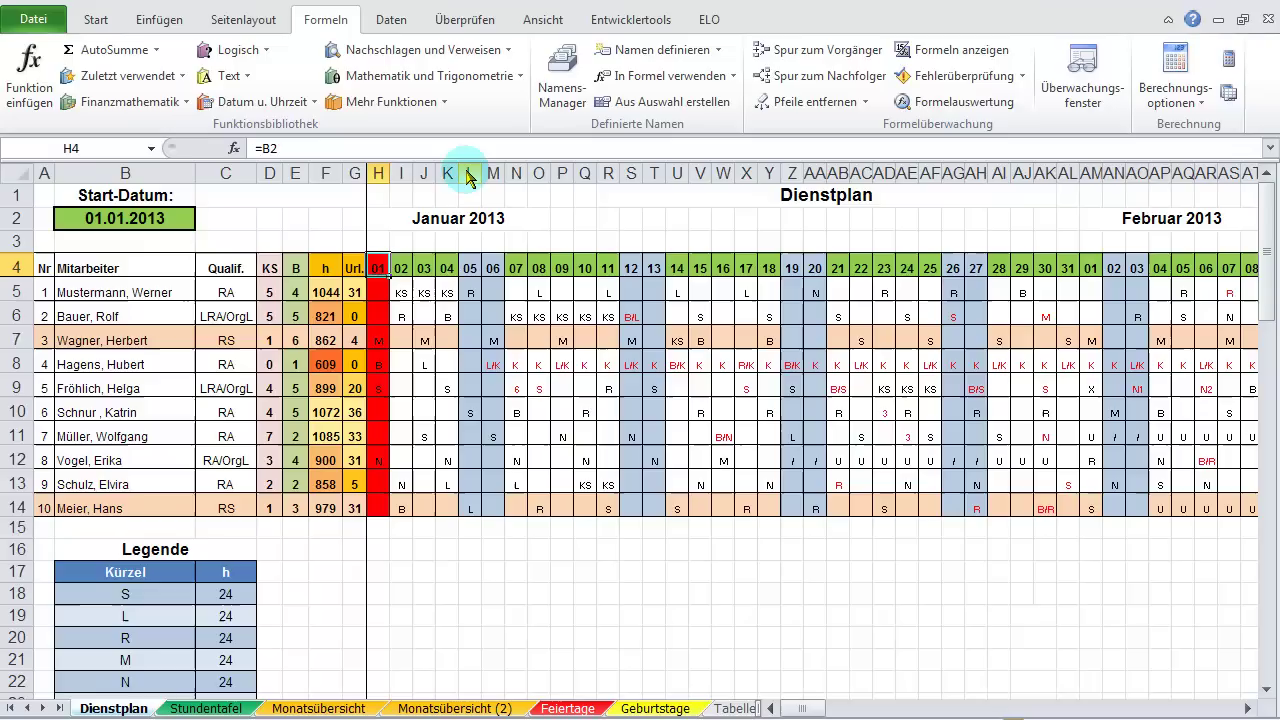
click(826, 50)
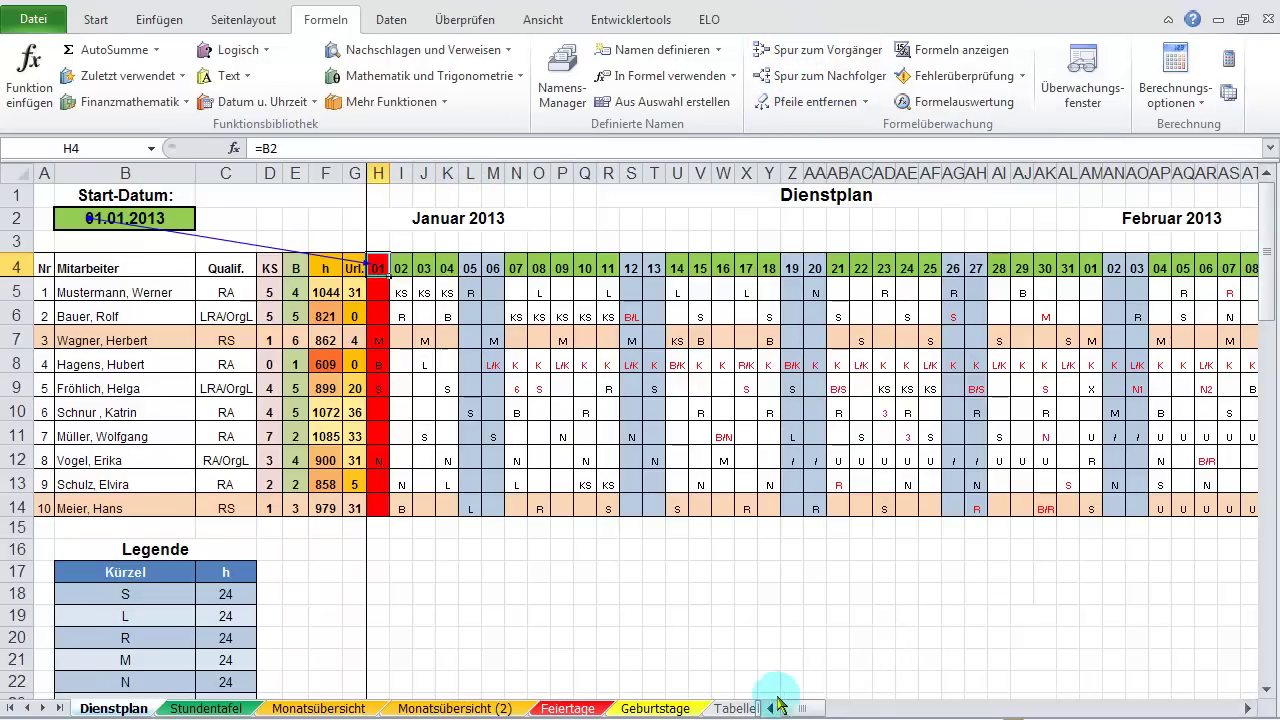
mouse_move(803, 709)
mouse_down()
mouse_move(1196, 712)
mouse_move(800, 712)
mouse_up()
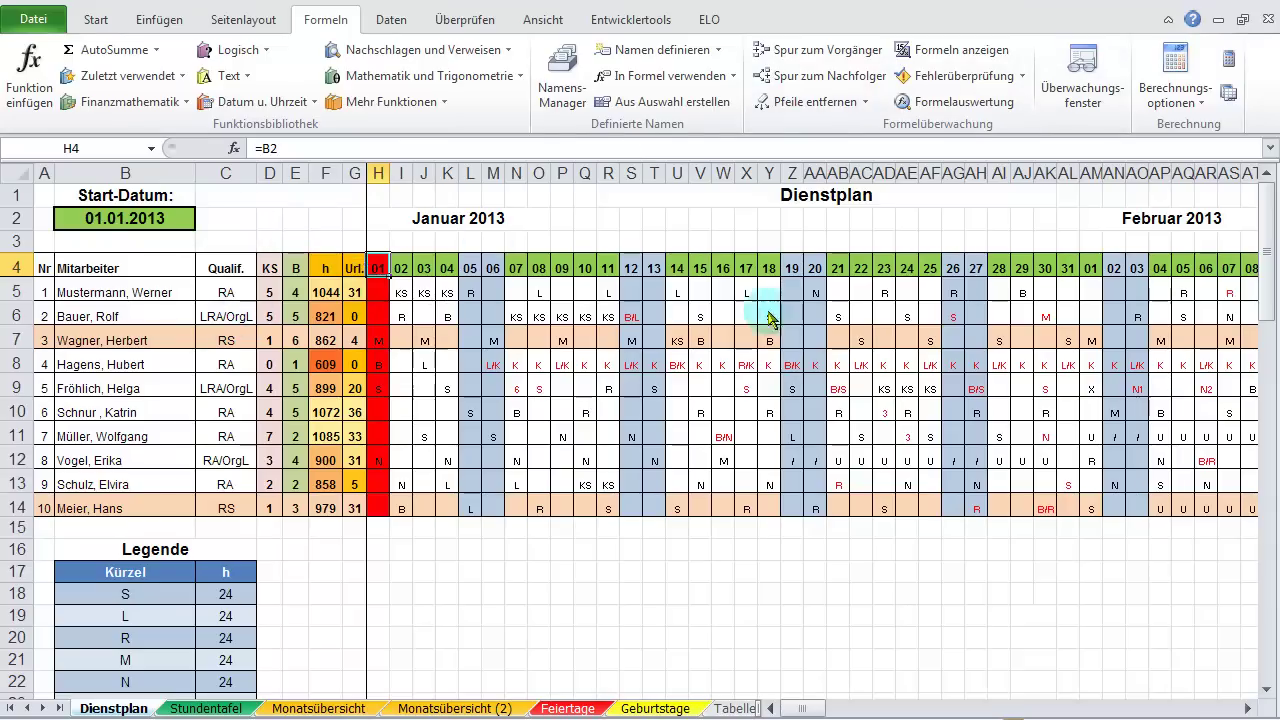
click(320, 708)
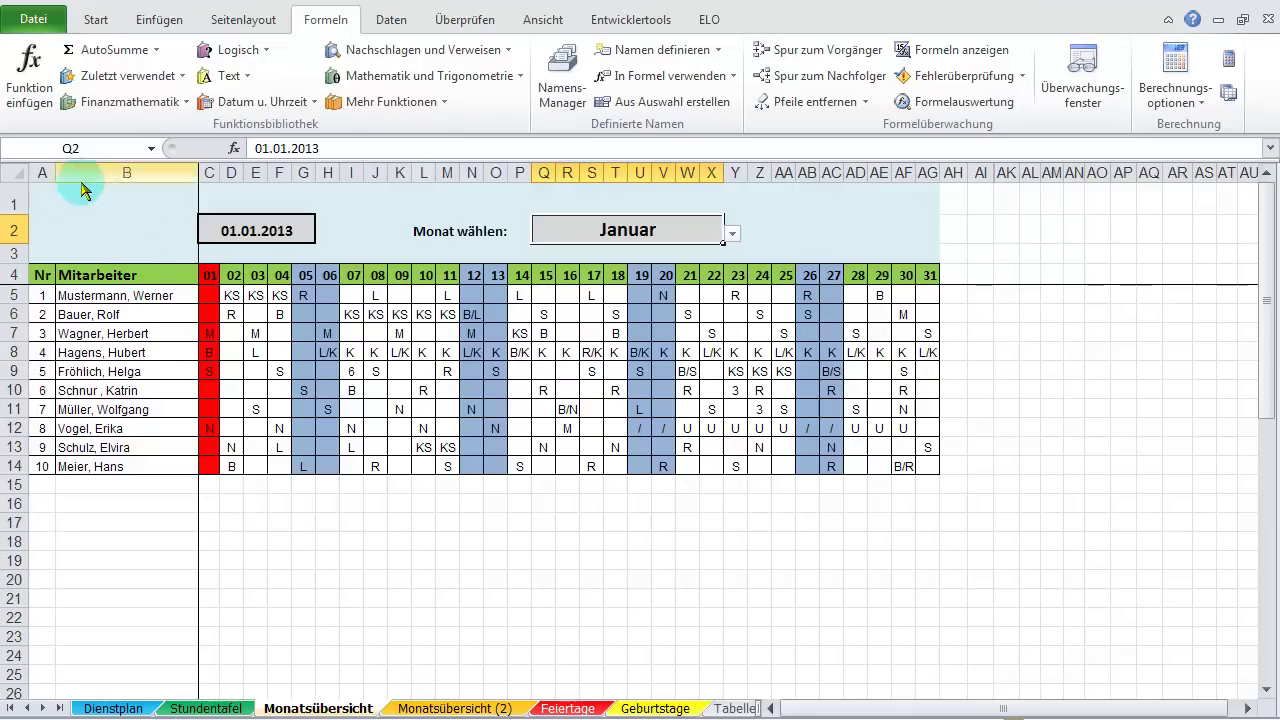
- Choose Februar, then März, in the Monat wählen dropdown
click(731, 236)
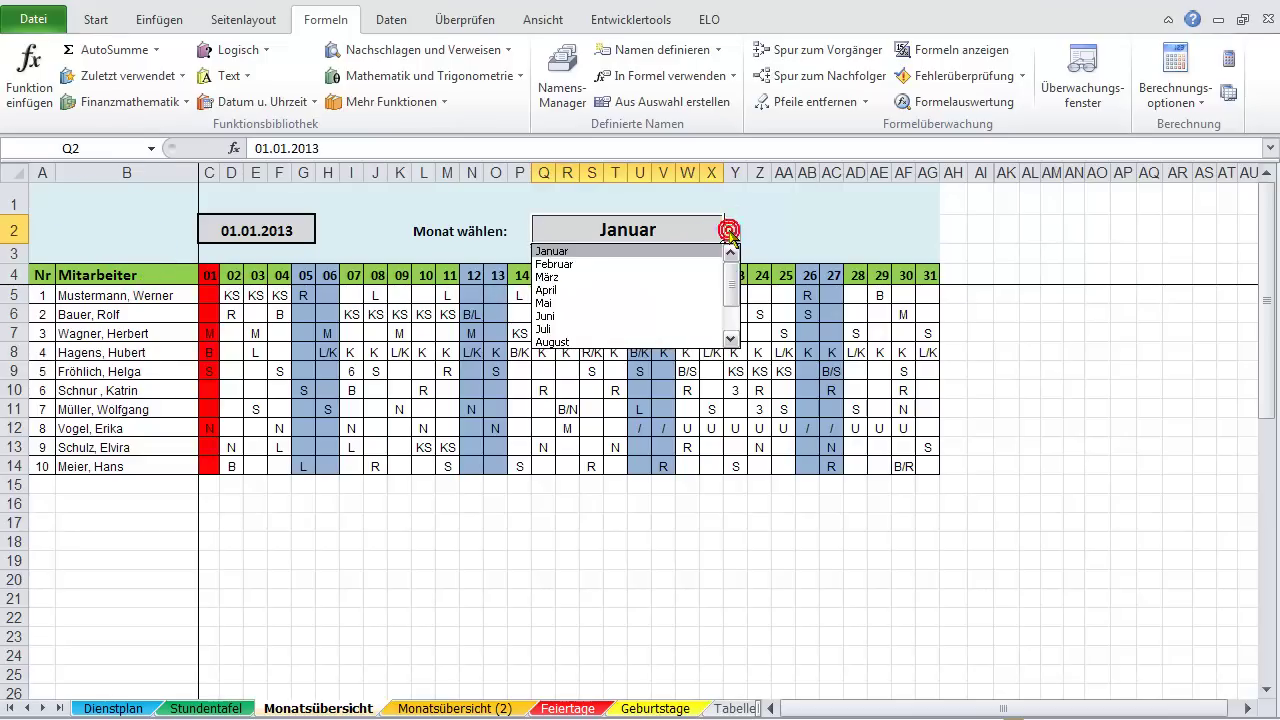
click(555, 264)
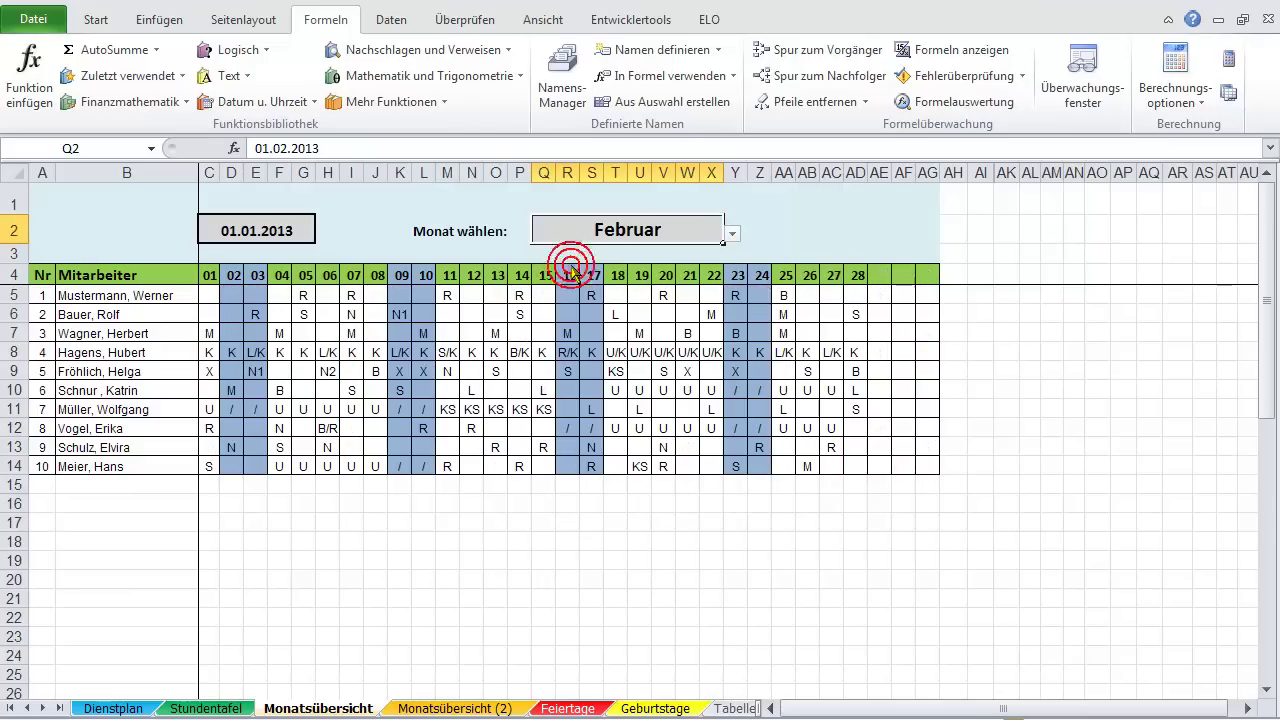
click(733, 236)
click(545, 276)
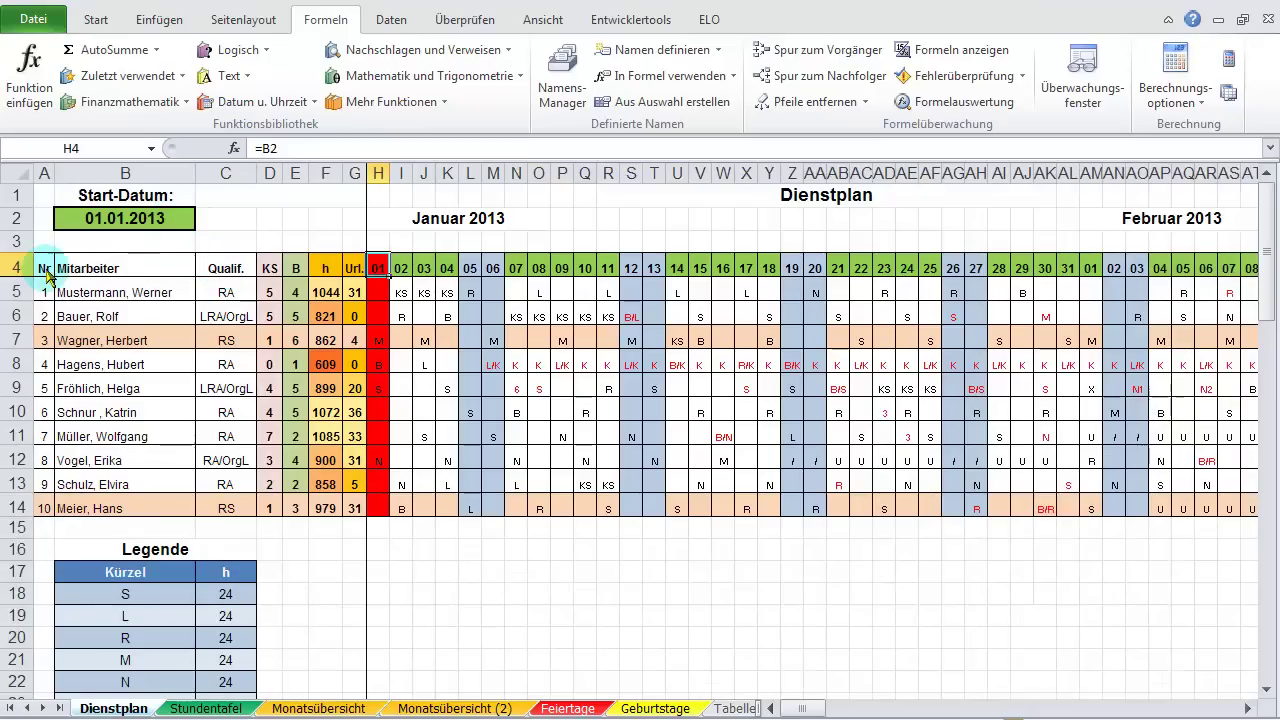
- Select the Dienstplan employee table A4:AL14, then go to the empty Monatsübersicht (2) sheet
drag(45, 270, 1071, 503)
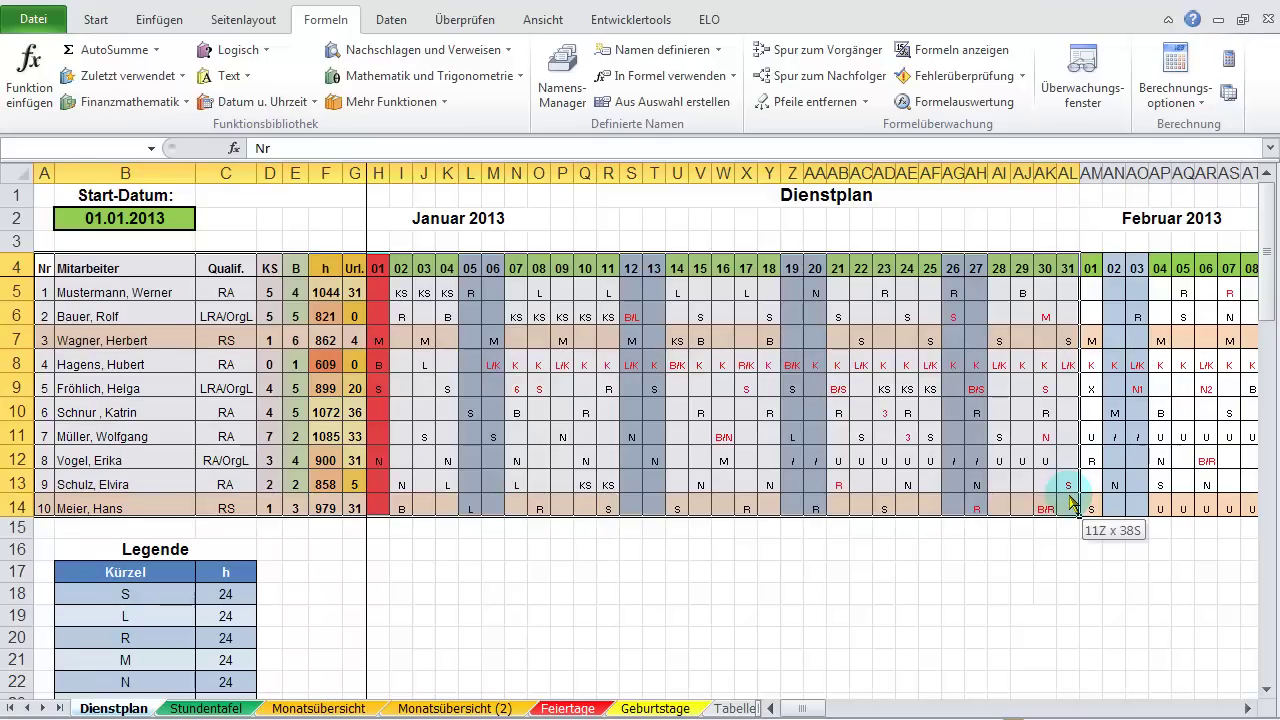
drag(1071, 503, 1068, 498)
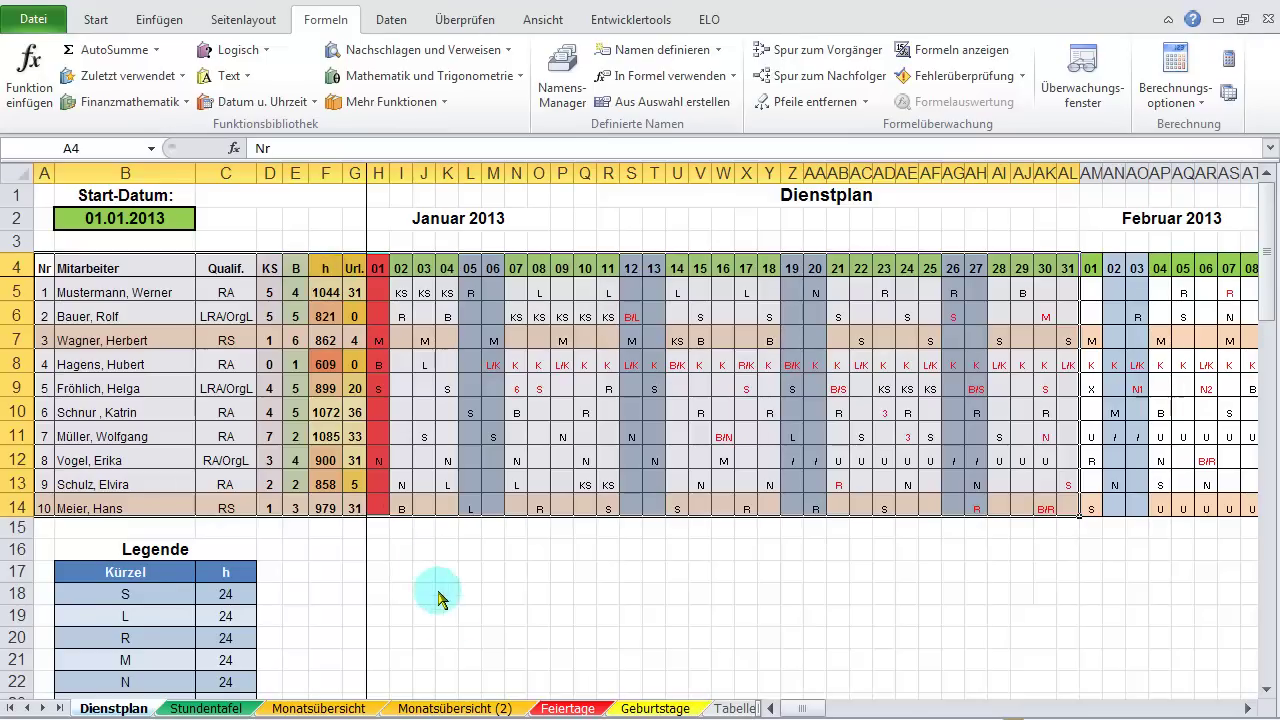
click(465, 707)
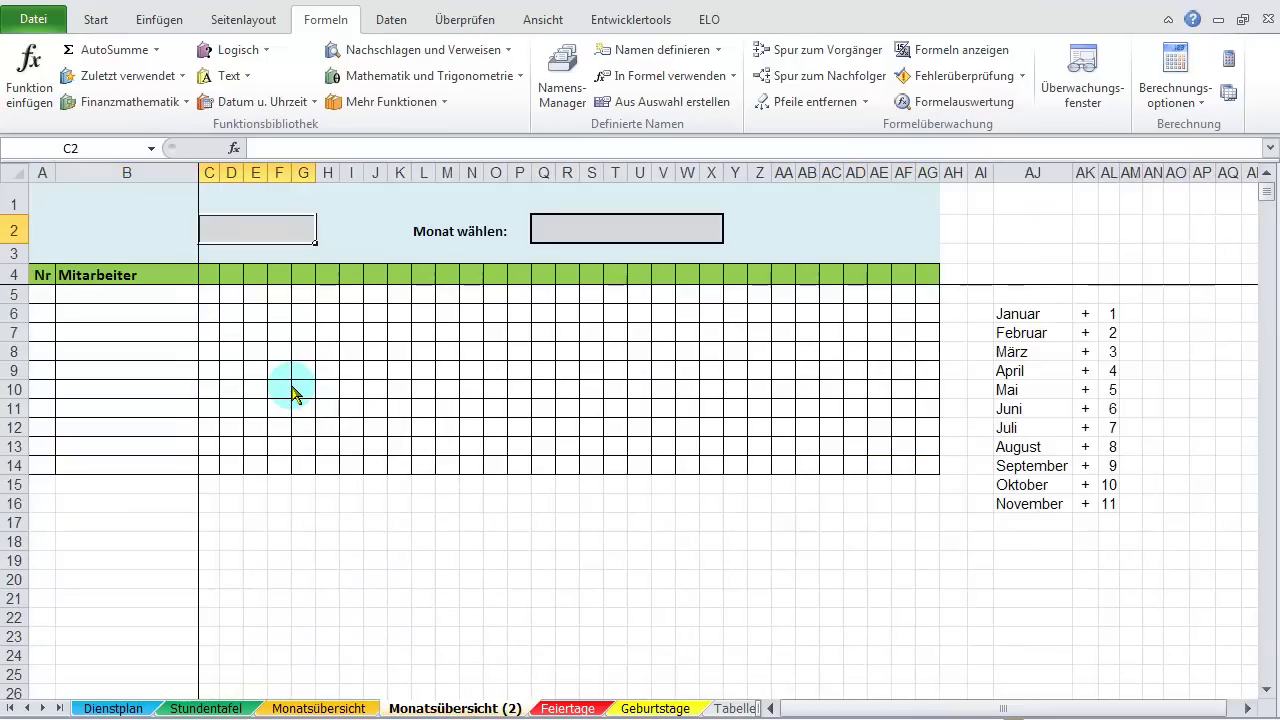
- Link cell C2 to Dienstplan!B2 so it shows 01.01.2013
click(253, 241)
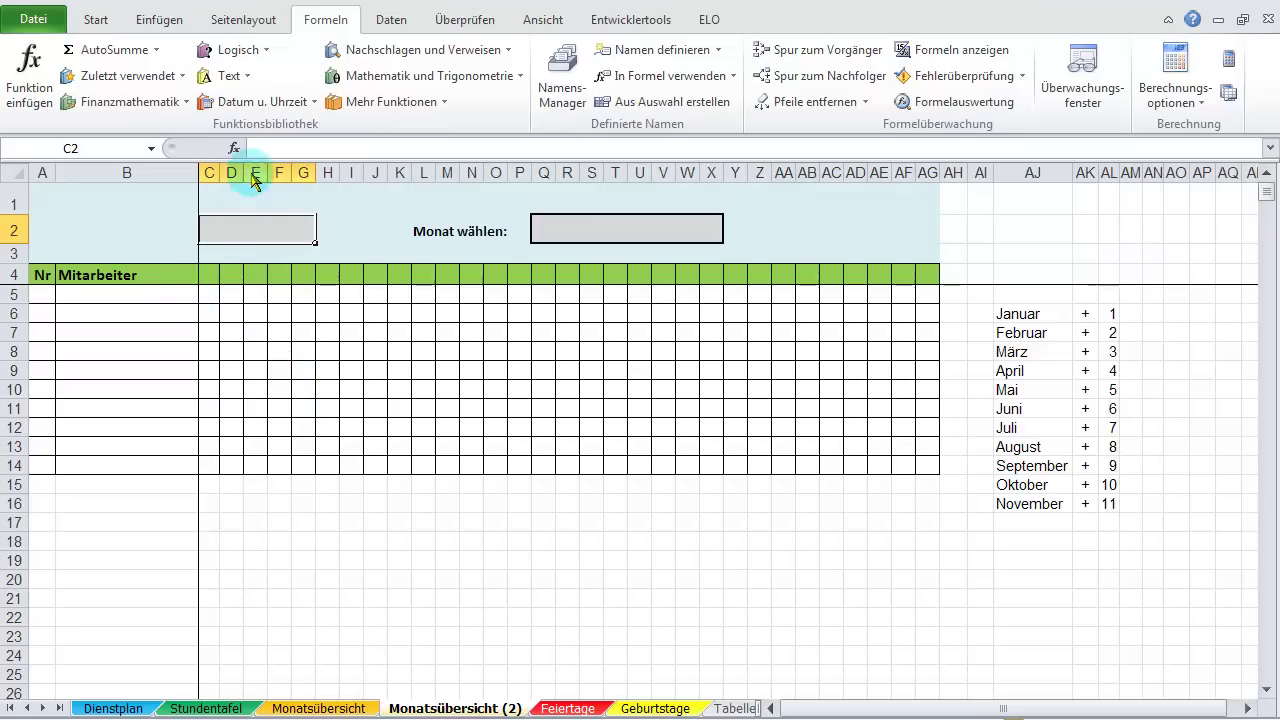
click(95, 19)
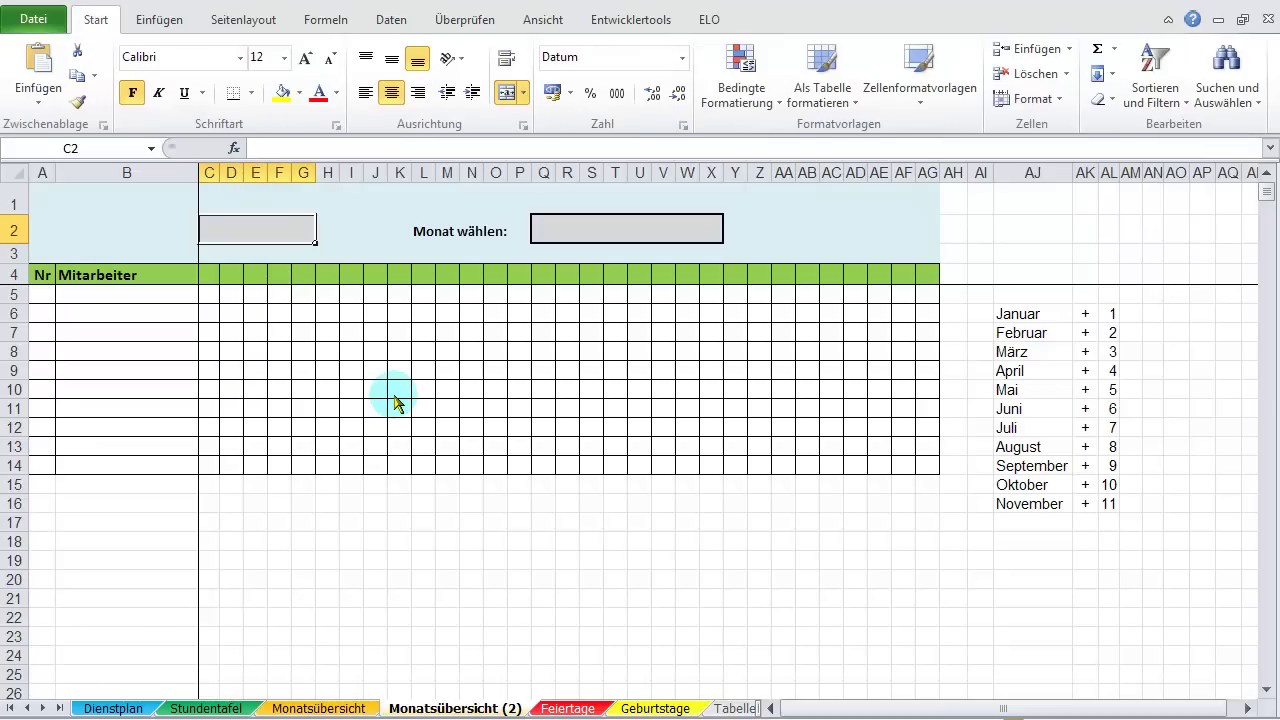
text(=)
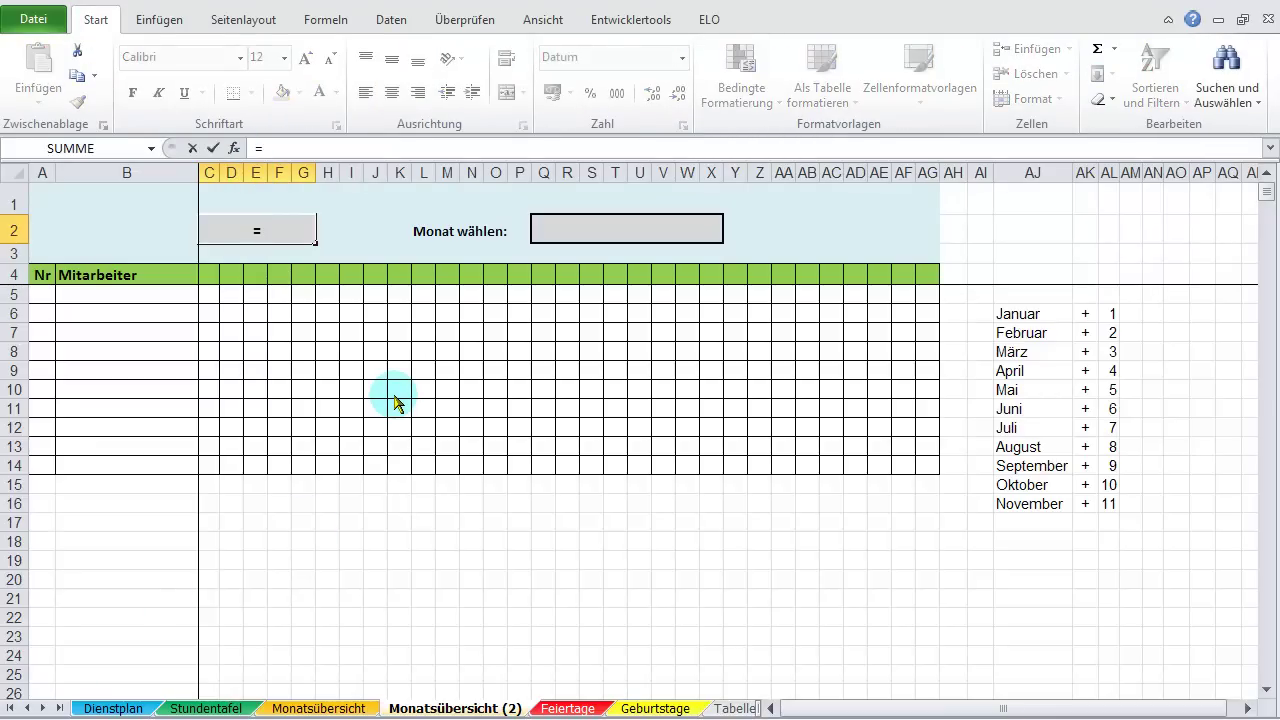
click(113, 707)
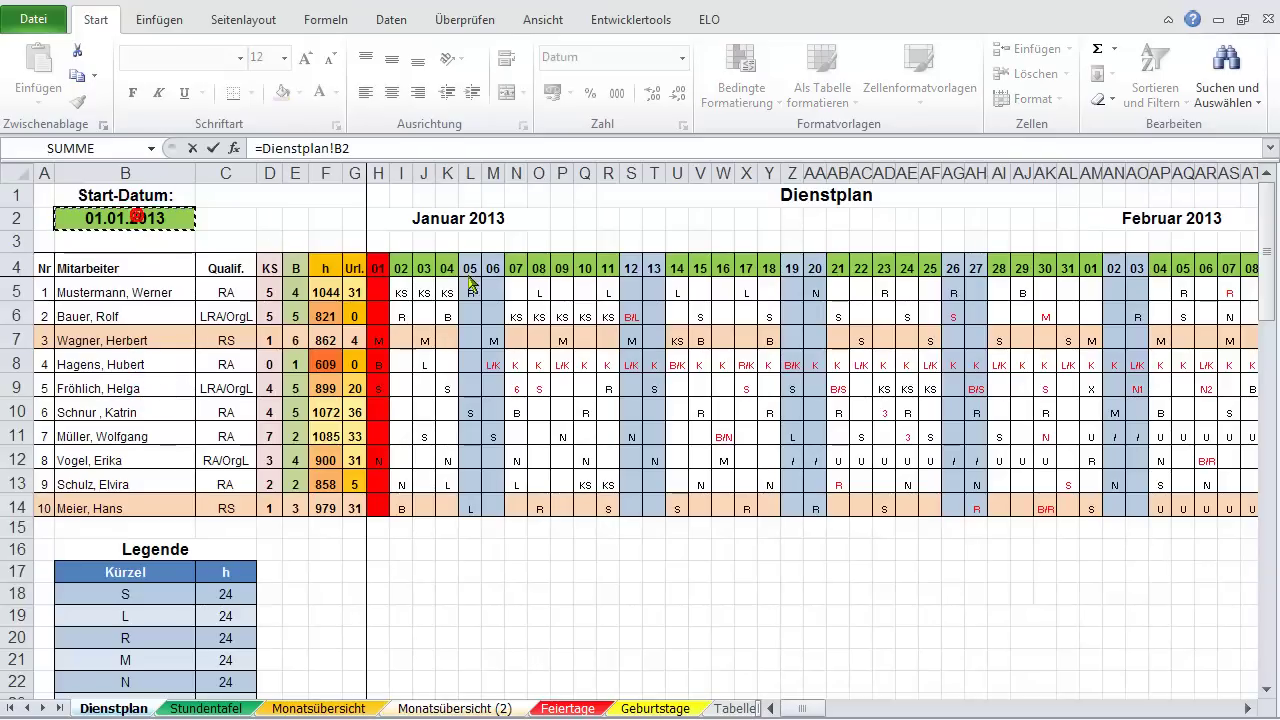
key(Return)
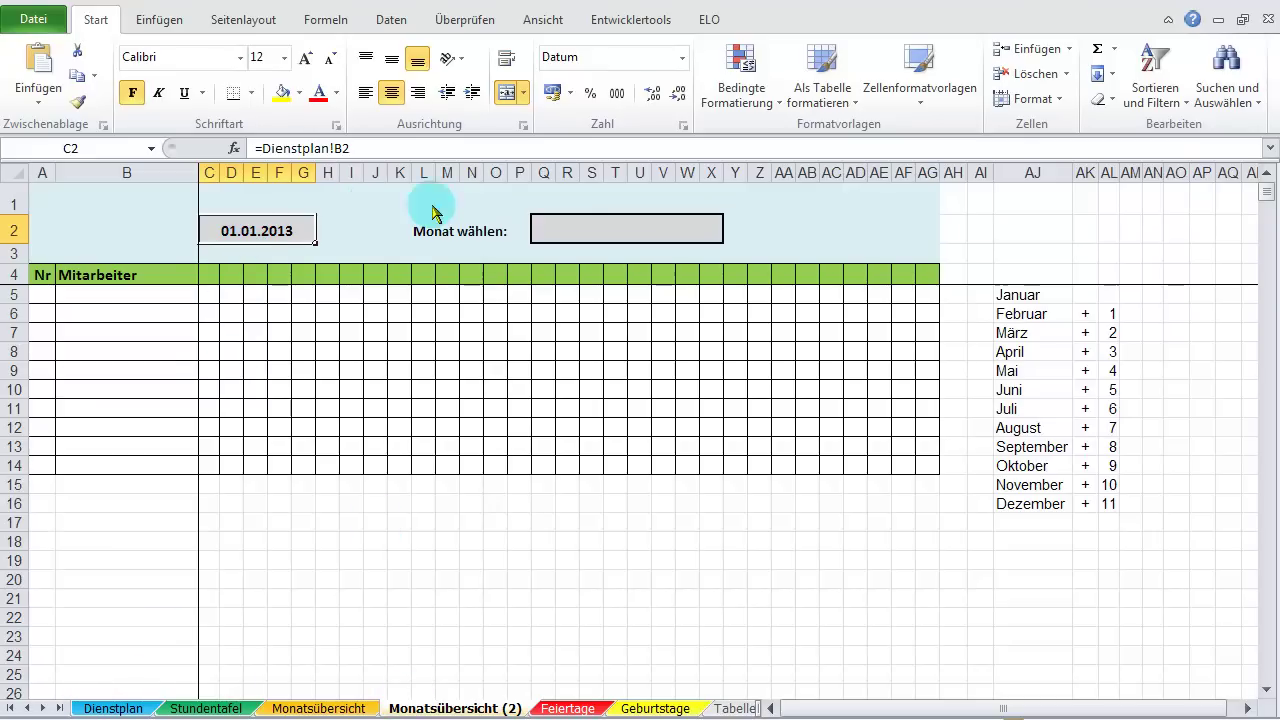
click(575, 230)
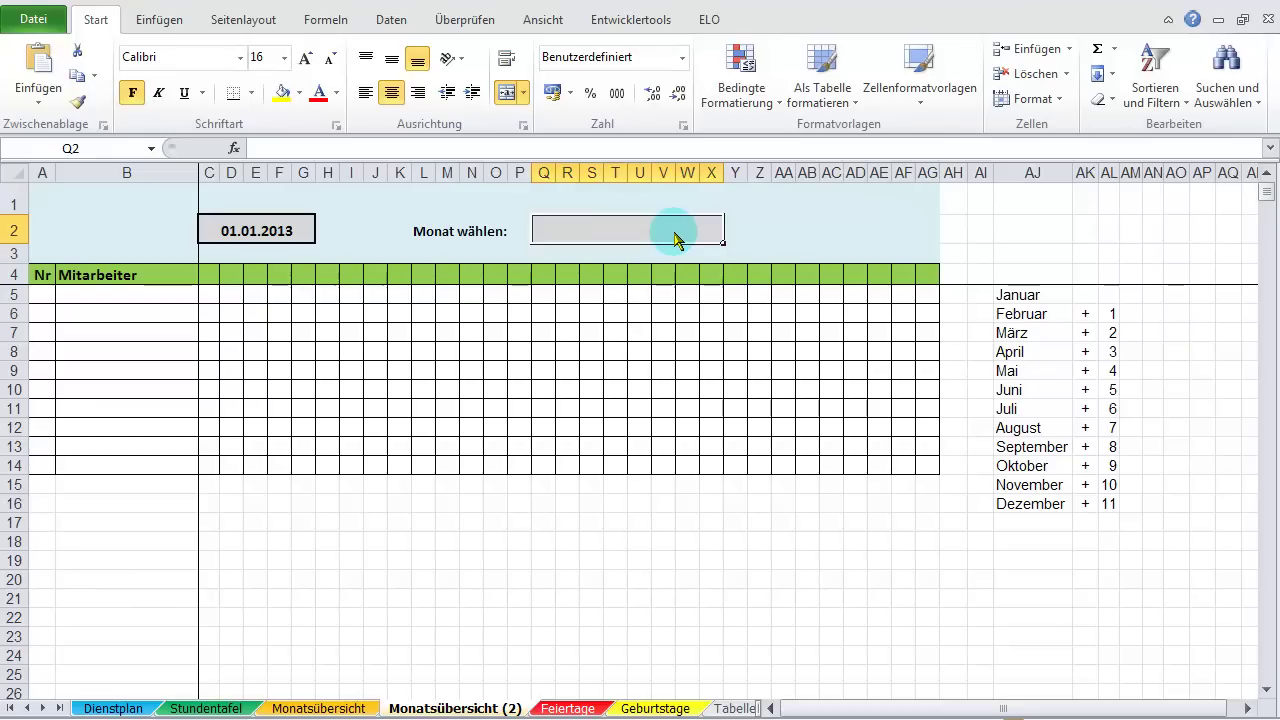
- Enter =DATUM(JAHR($C$2);MONAT($C$2);TAG($C$2)) in AJ5 so it displays Januar
click(1010, 295)
click(277, 158)
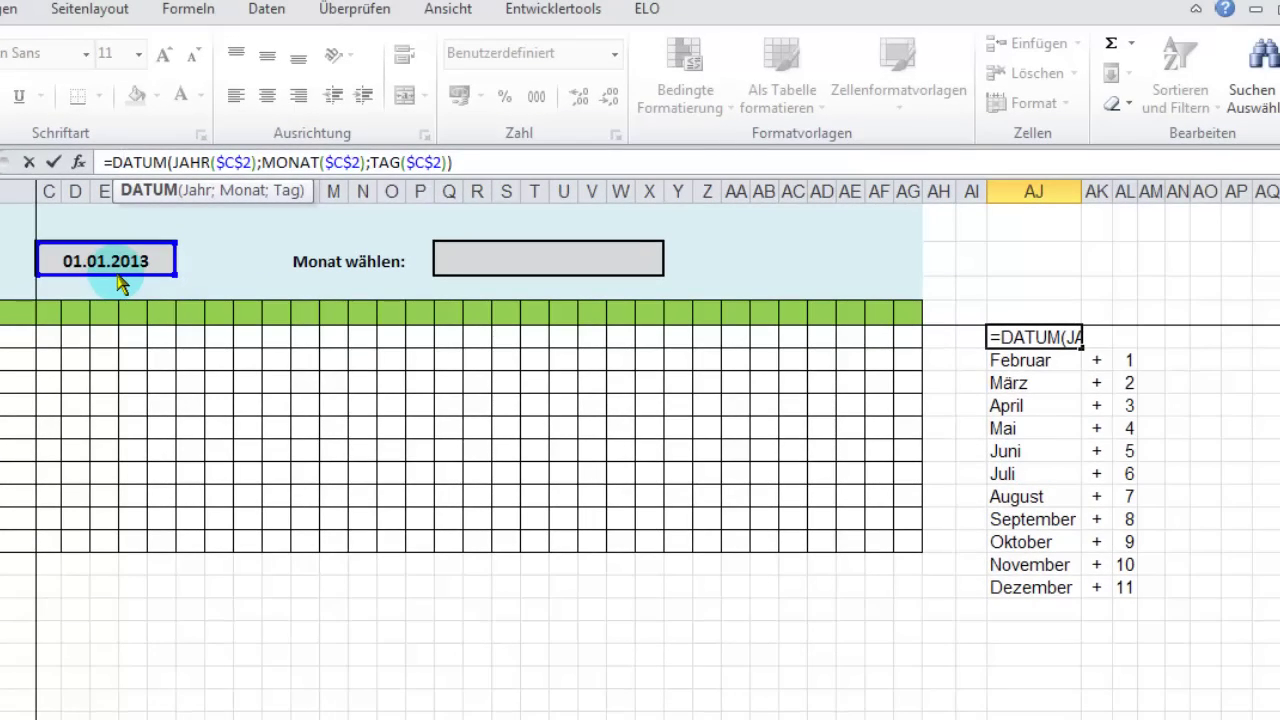
key(ctrl+Return)
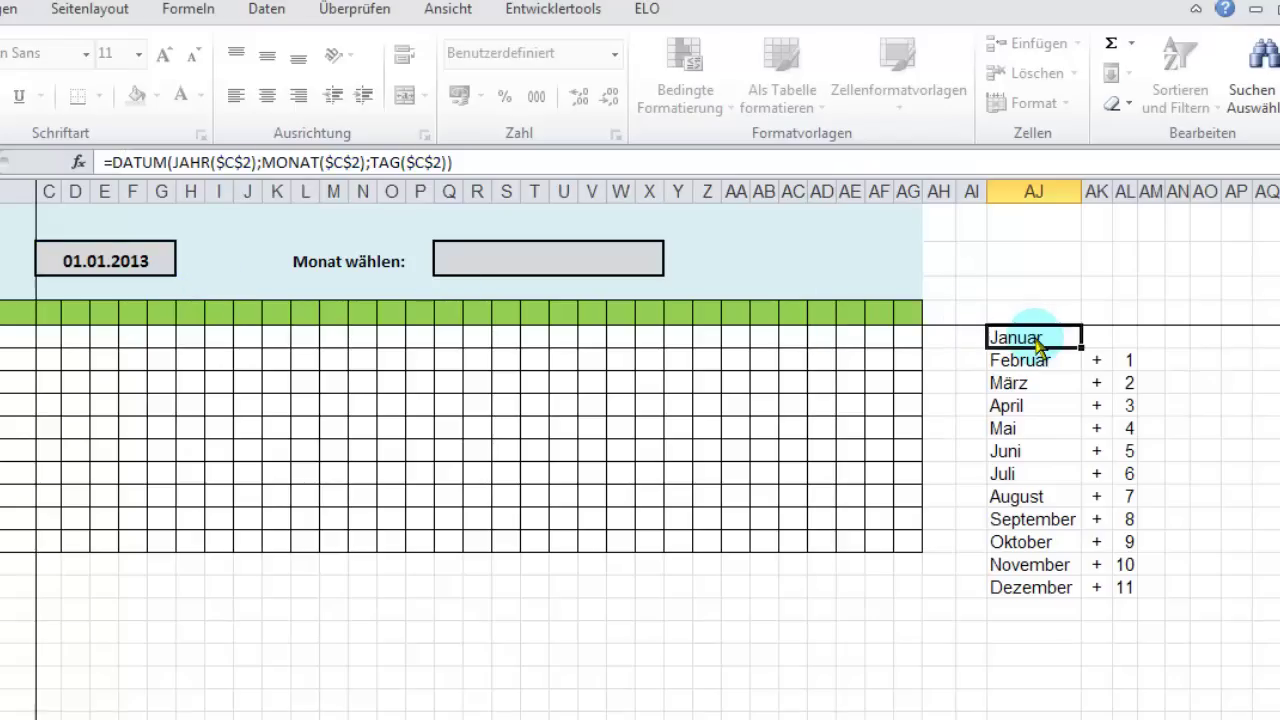
- Confirm the custom MMMM month-name format on the Januar cell
click(1037, 340)
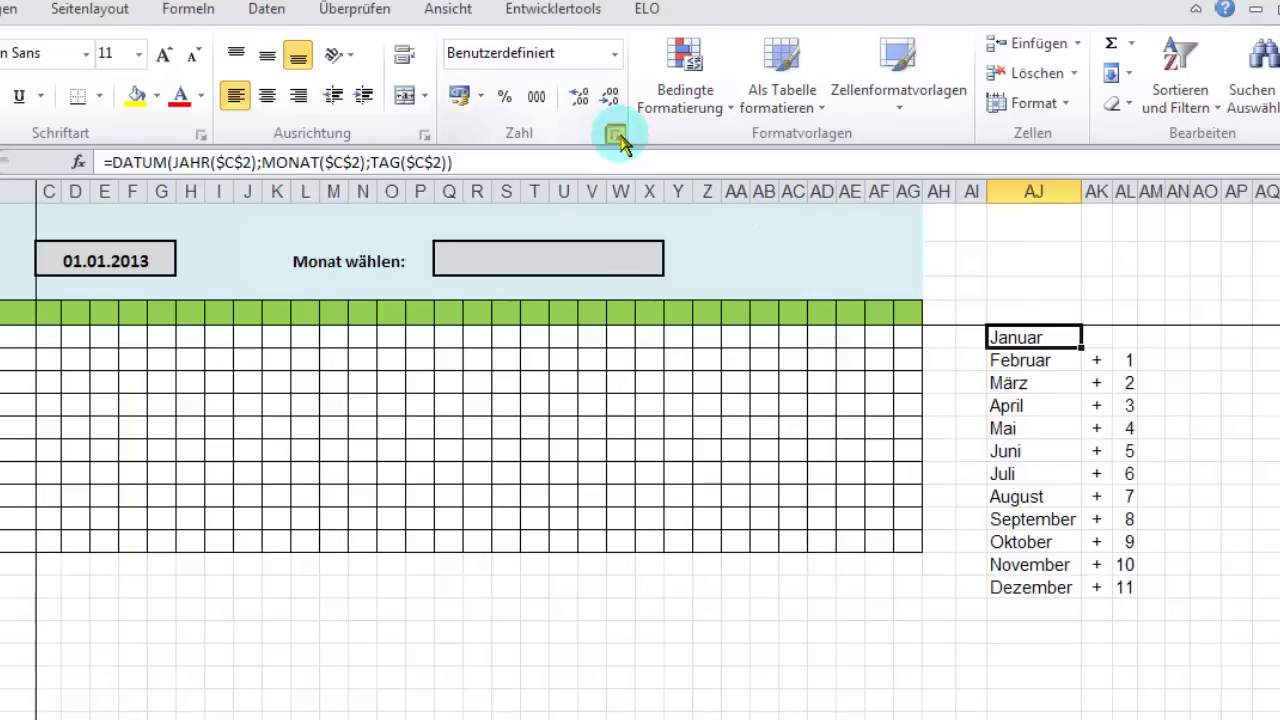
click(616, 137)
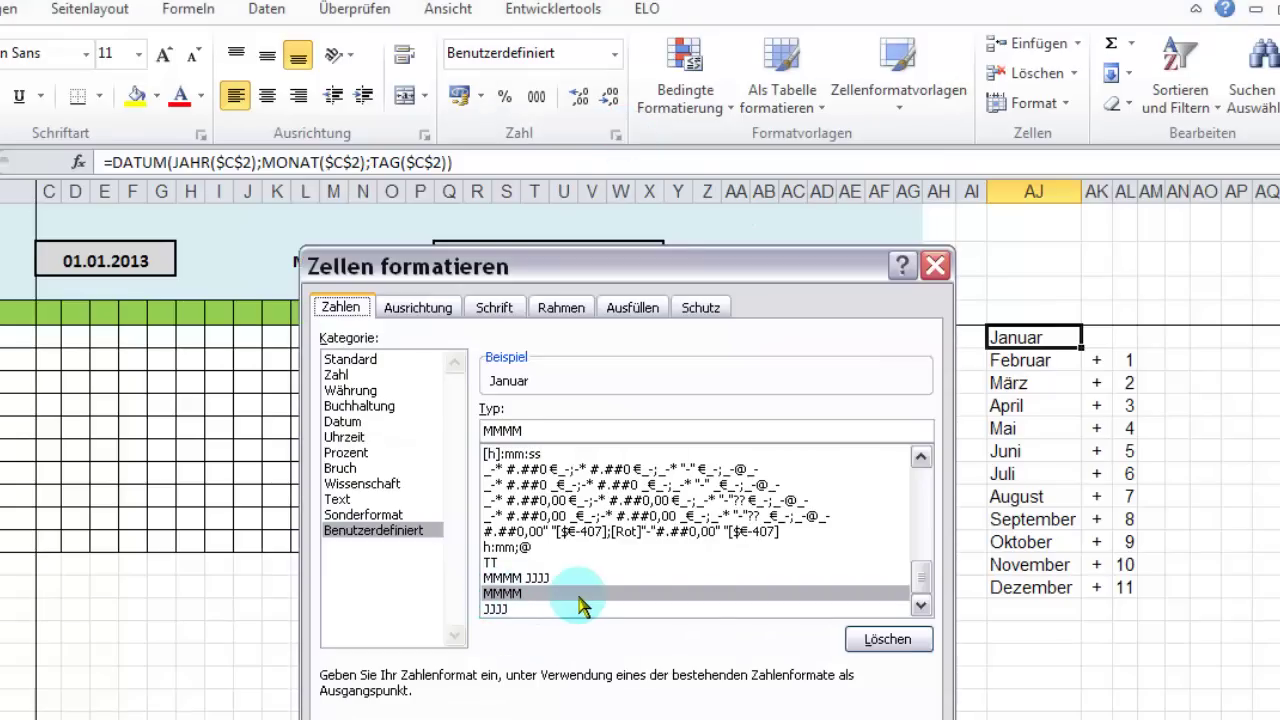
key(Return)
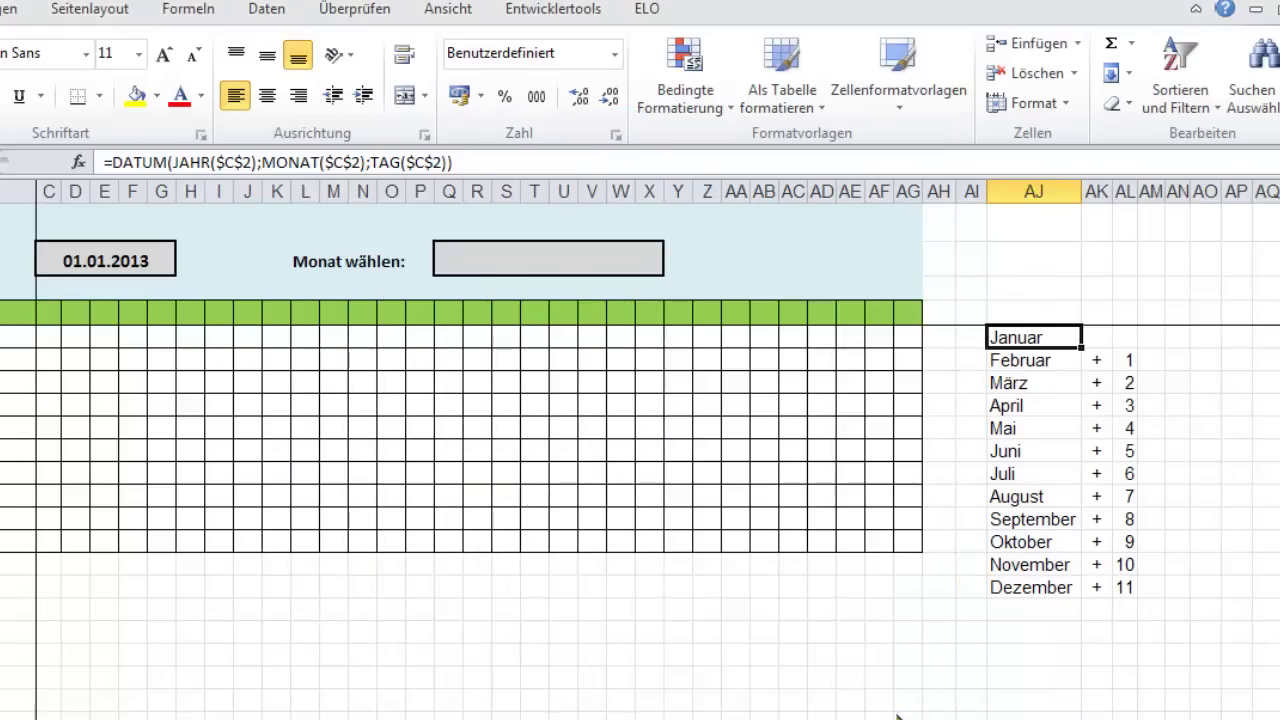
click(1030, 330)
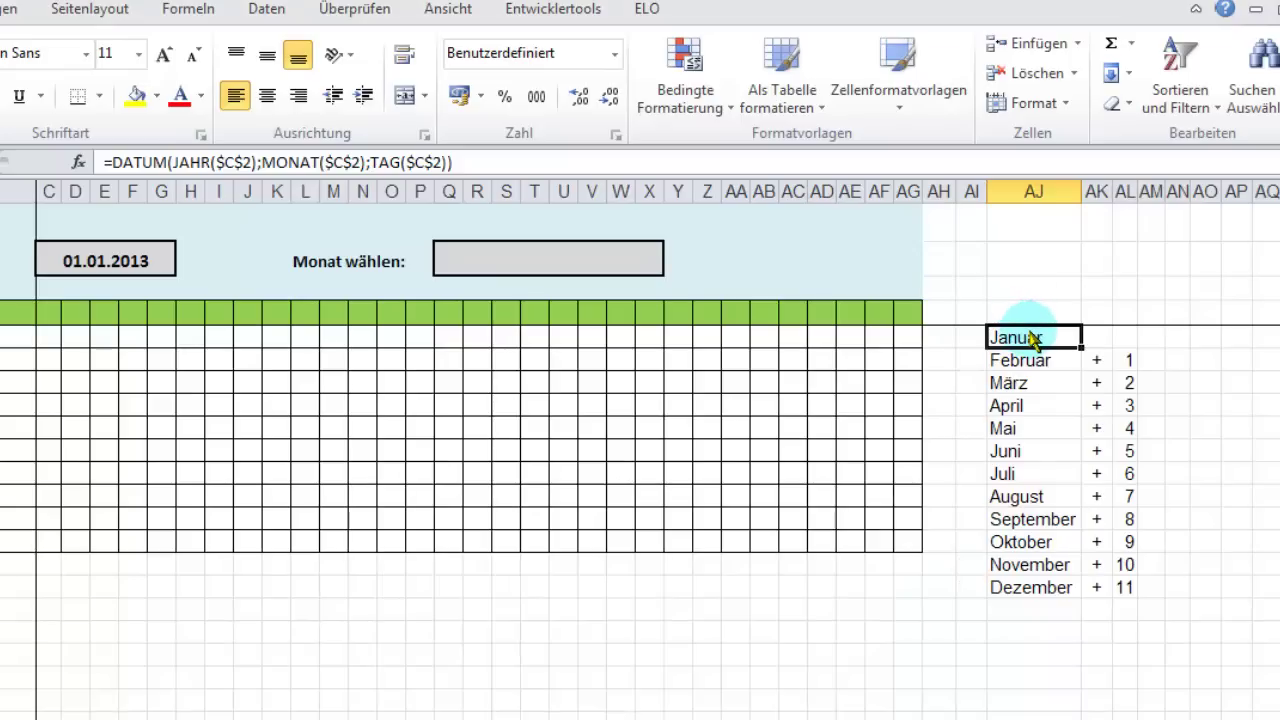
- Add +ZEILE(A1) to the month part of the Februar cell's DATUM formula
click(1030, 360)
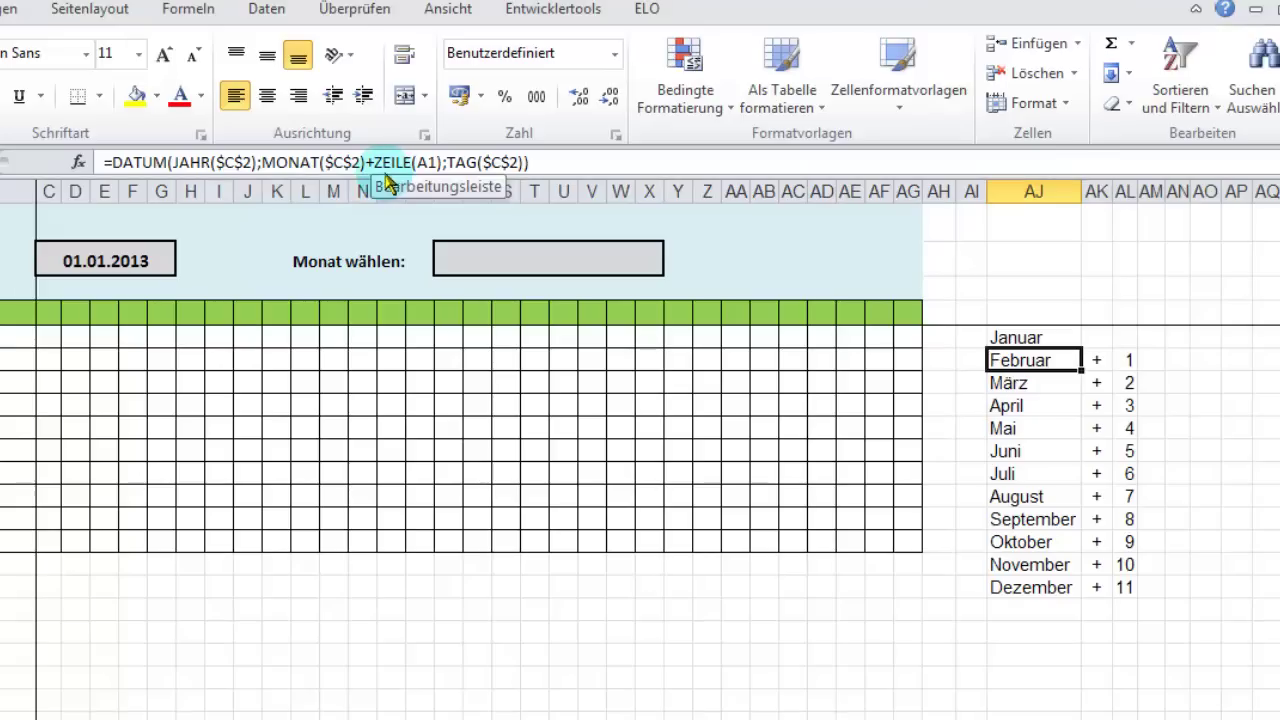
click(300, 162)
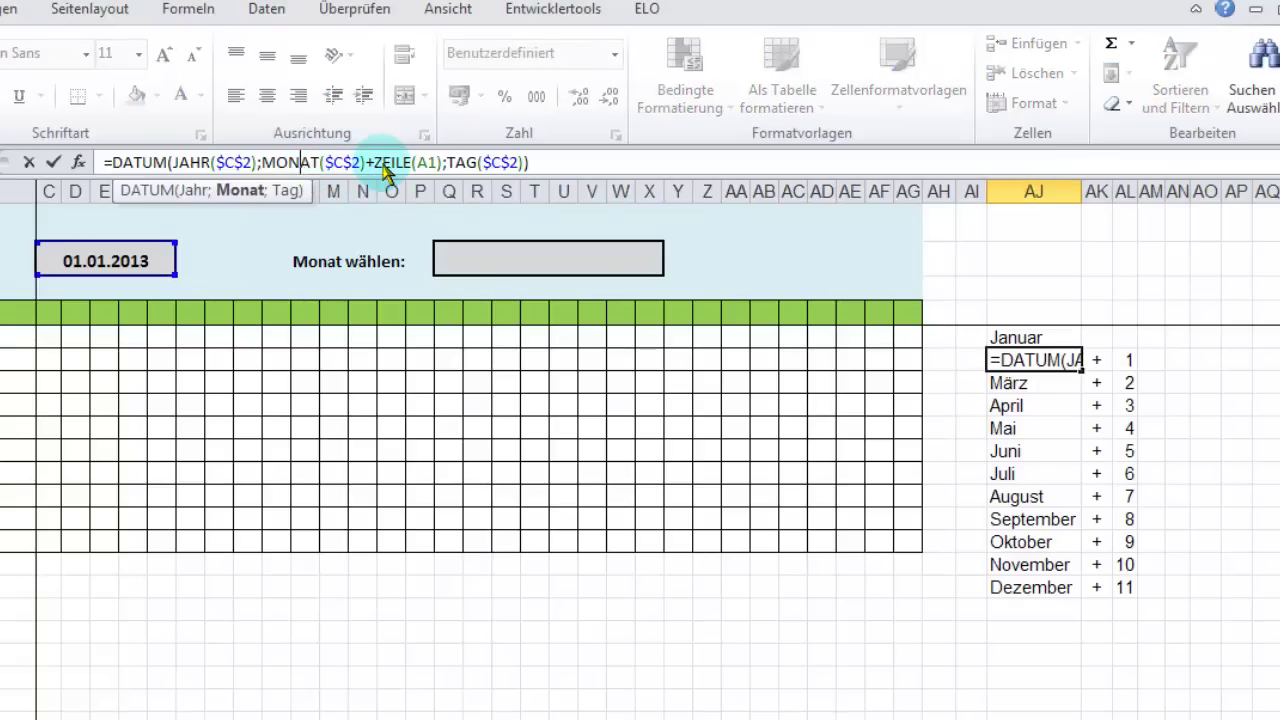
click(392, 165)
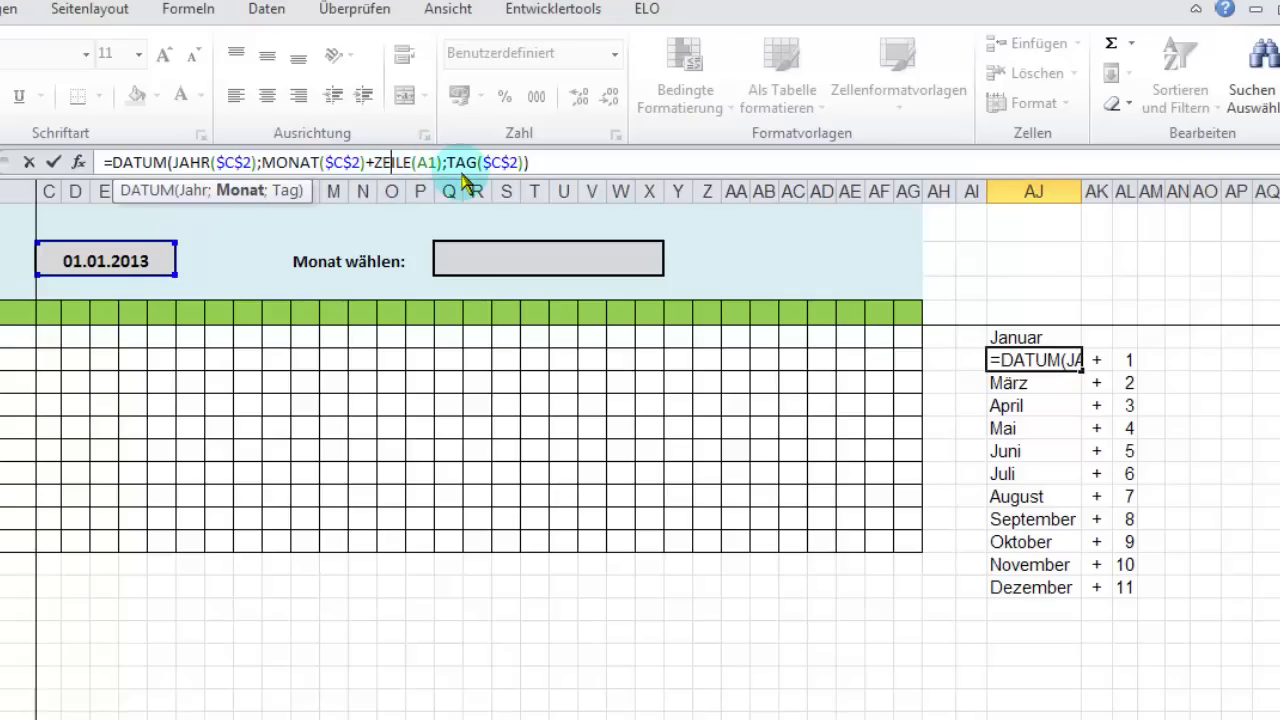
key(ctrl+Return)
click(1124, 362)
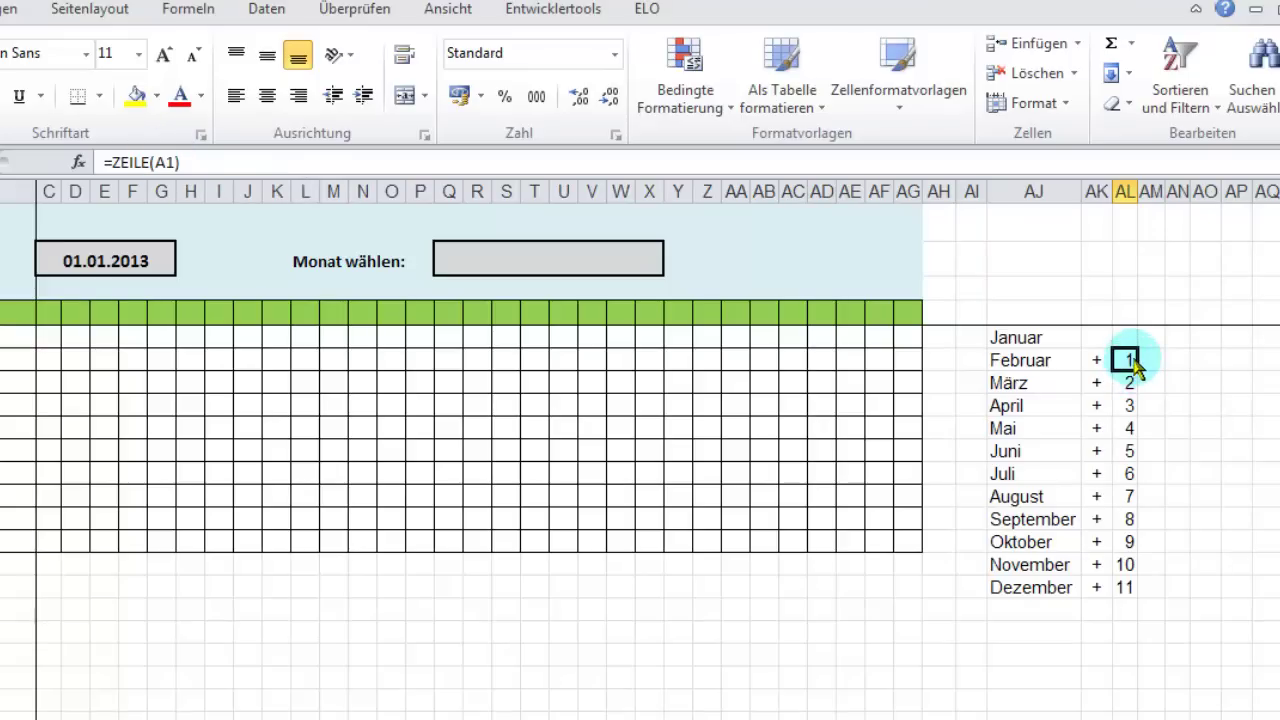
- Check the ZEILE offsets from 2 beside März to 11 beside Dezember
click(1131, 383)
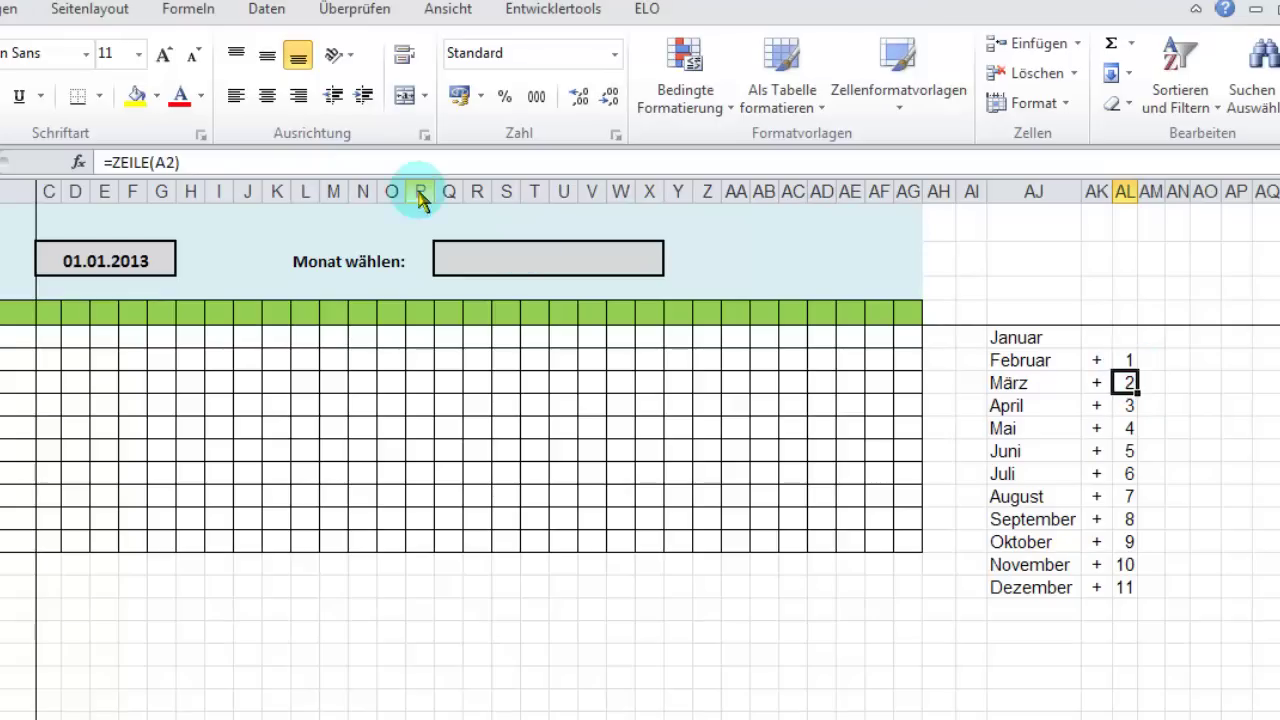
click(1125, 587)
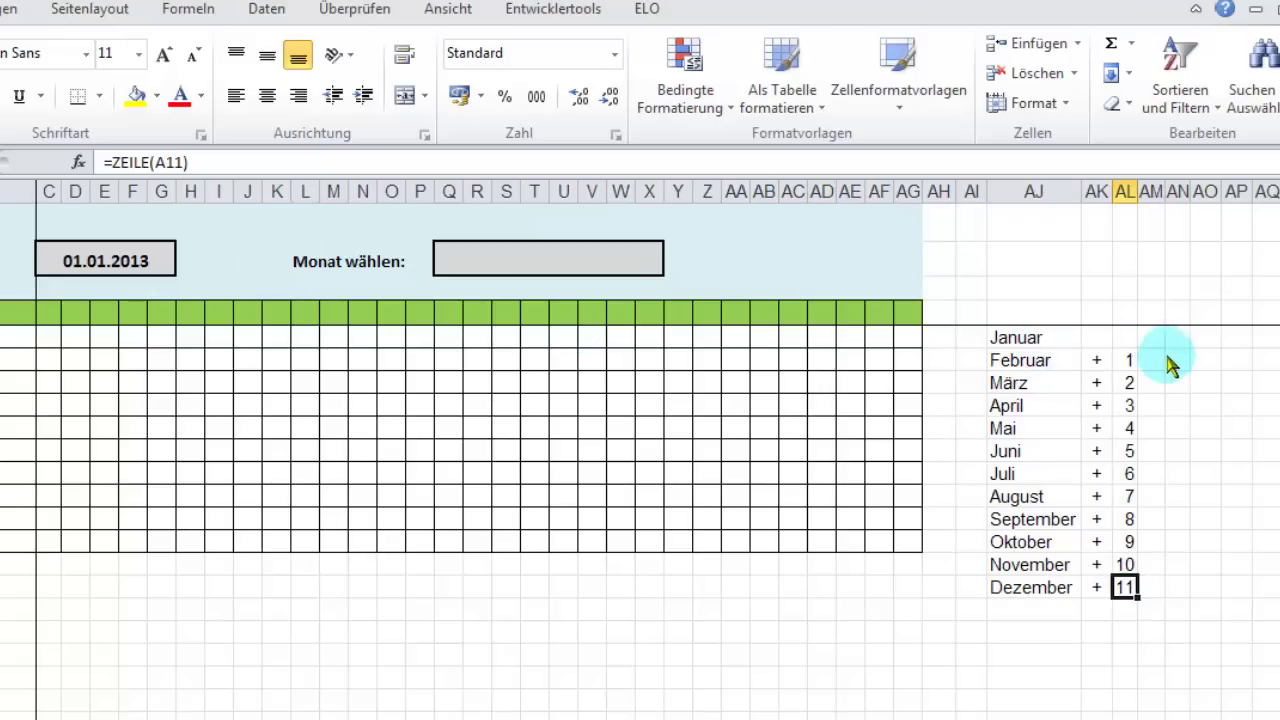
click(1020, 360)
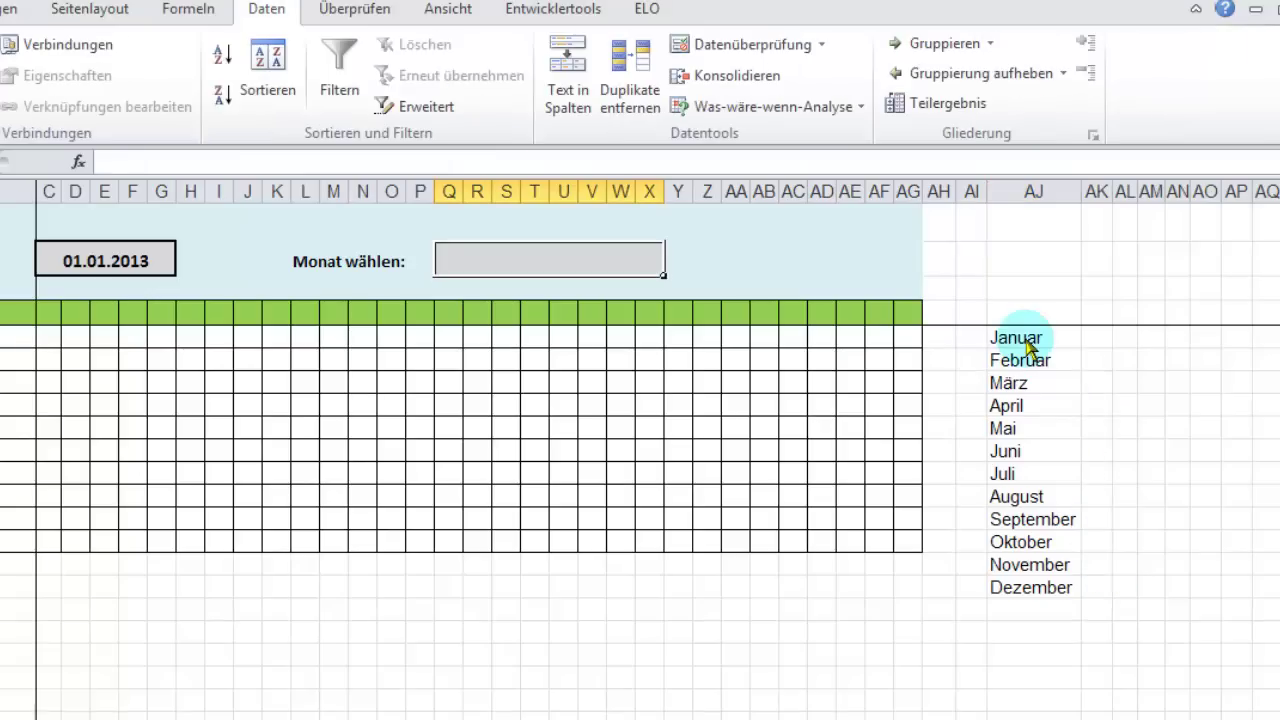
- Name the Januar–Dezember range AJ5:AJ16 'Monate' using the Name Box
click(1020, 338)
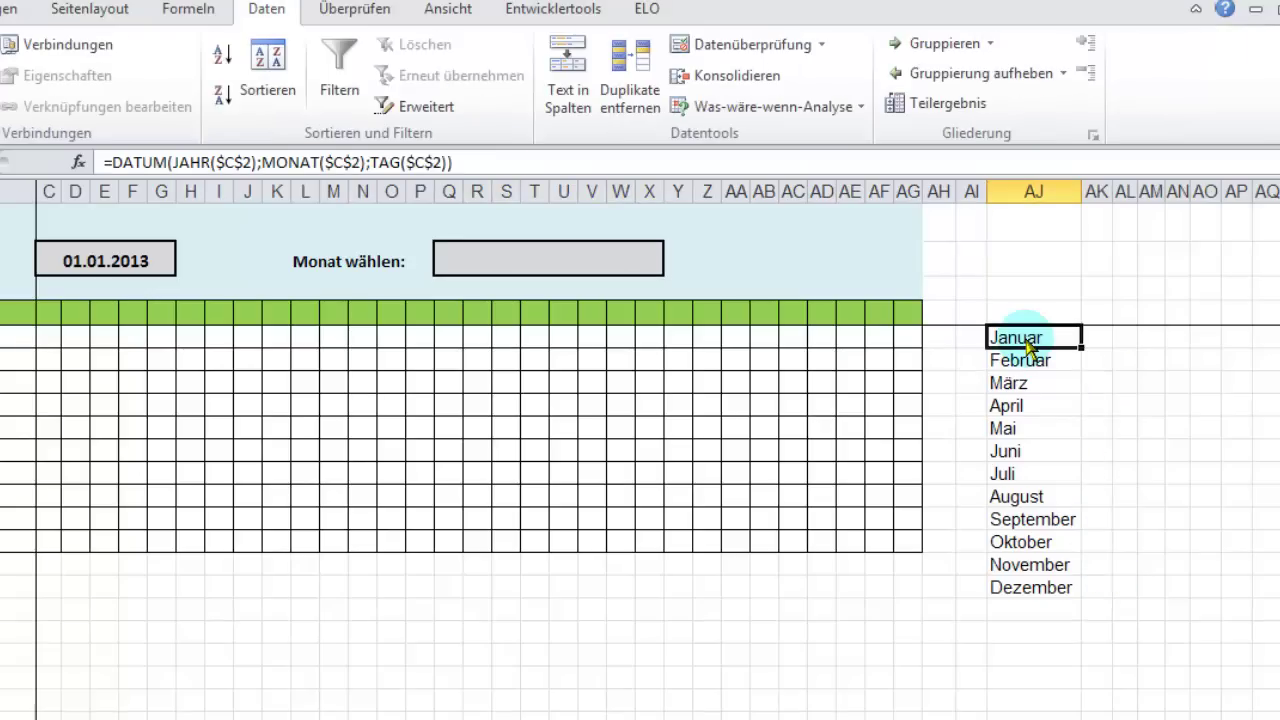
drag(1034, 338, 1066, 600)
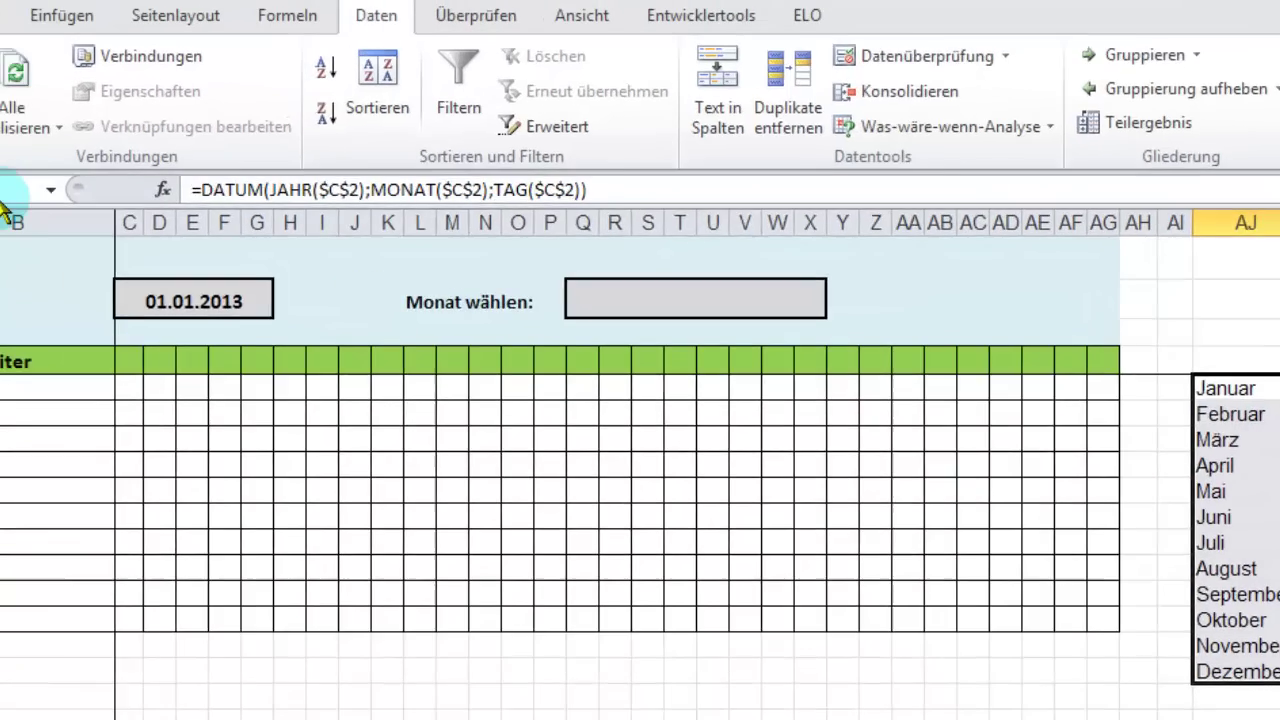
click(150, 280)
text(Monate)
key(Return)
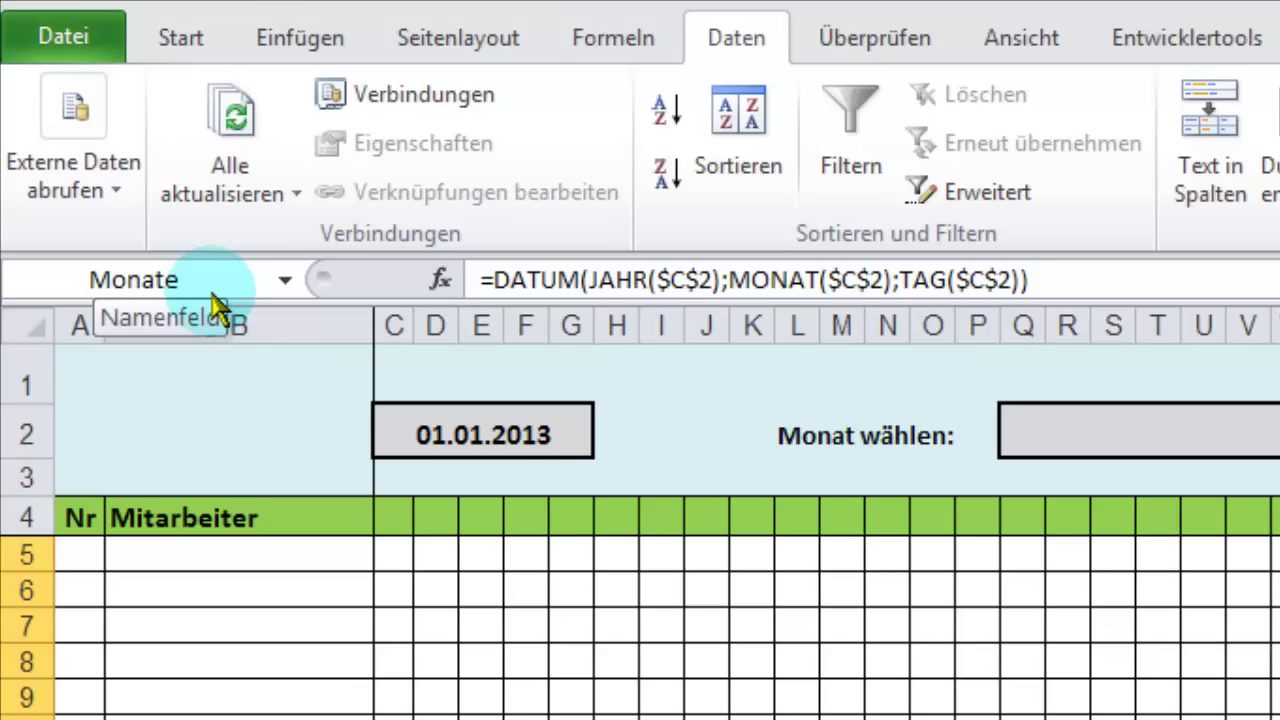
click(1050, 432)
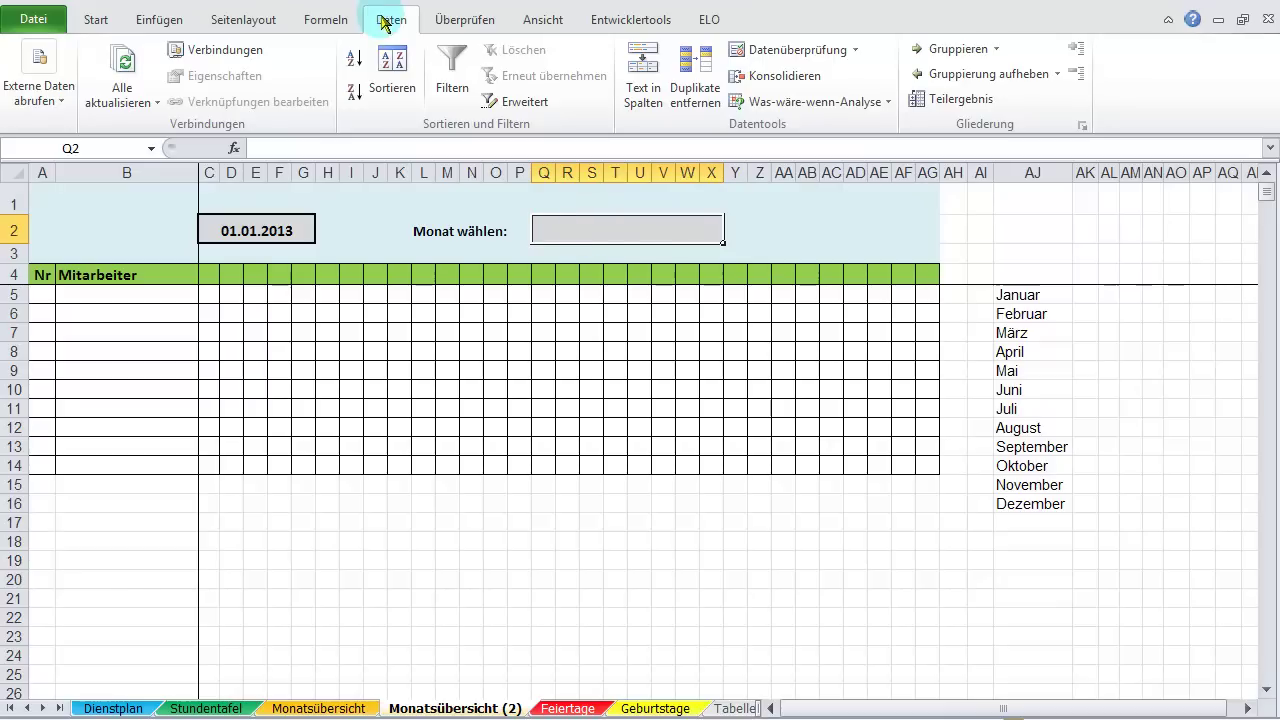
- Give cell Q2 a Liste data validation sourced from the Monate range
click(810, 52)
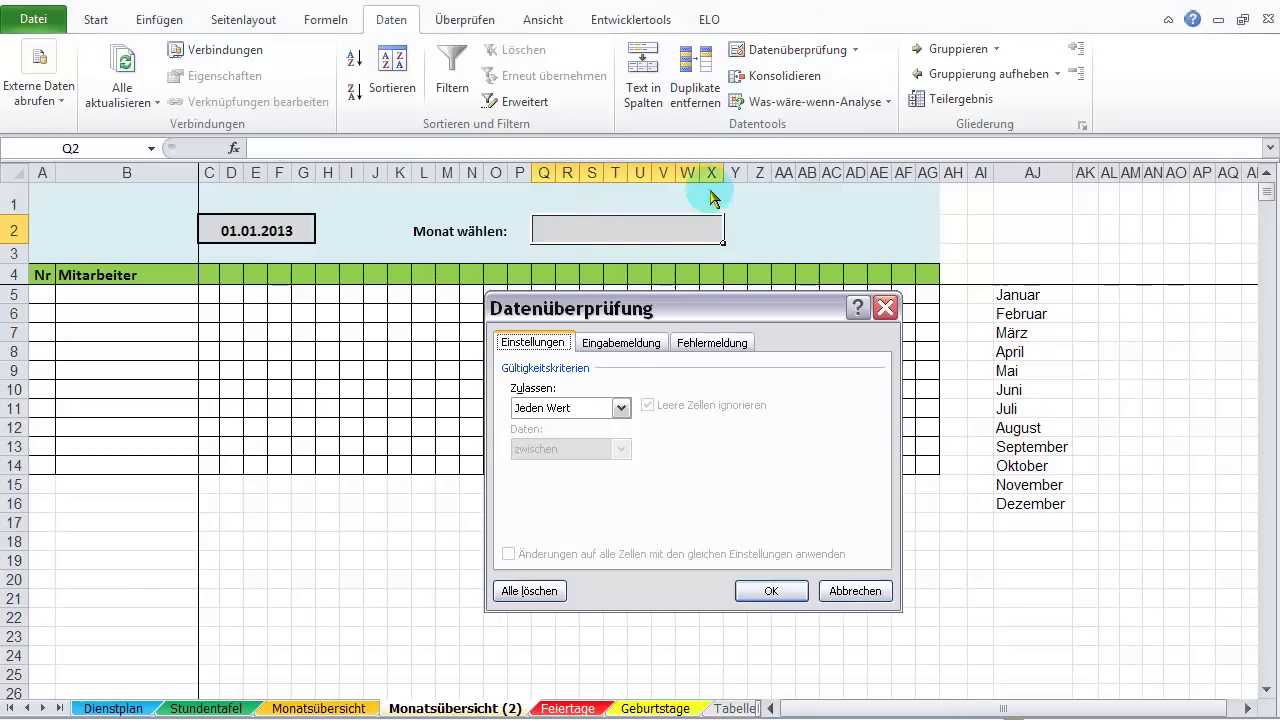
click(626, 408)
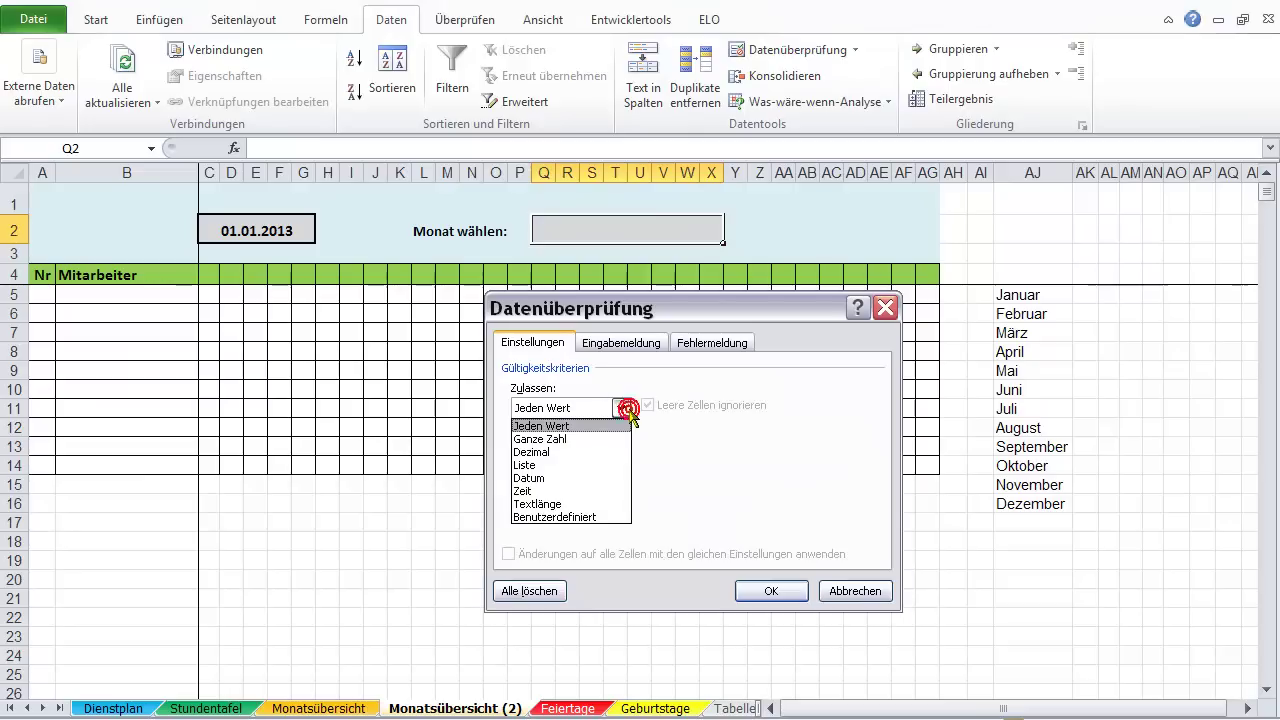
click(527, 465)
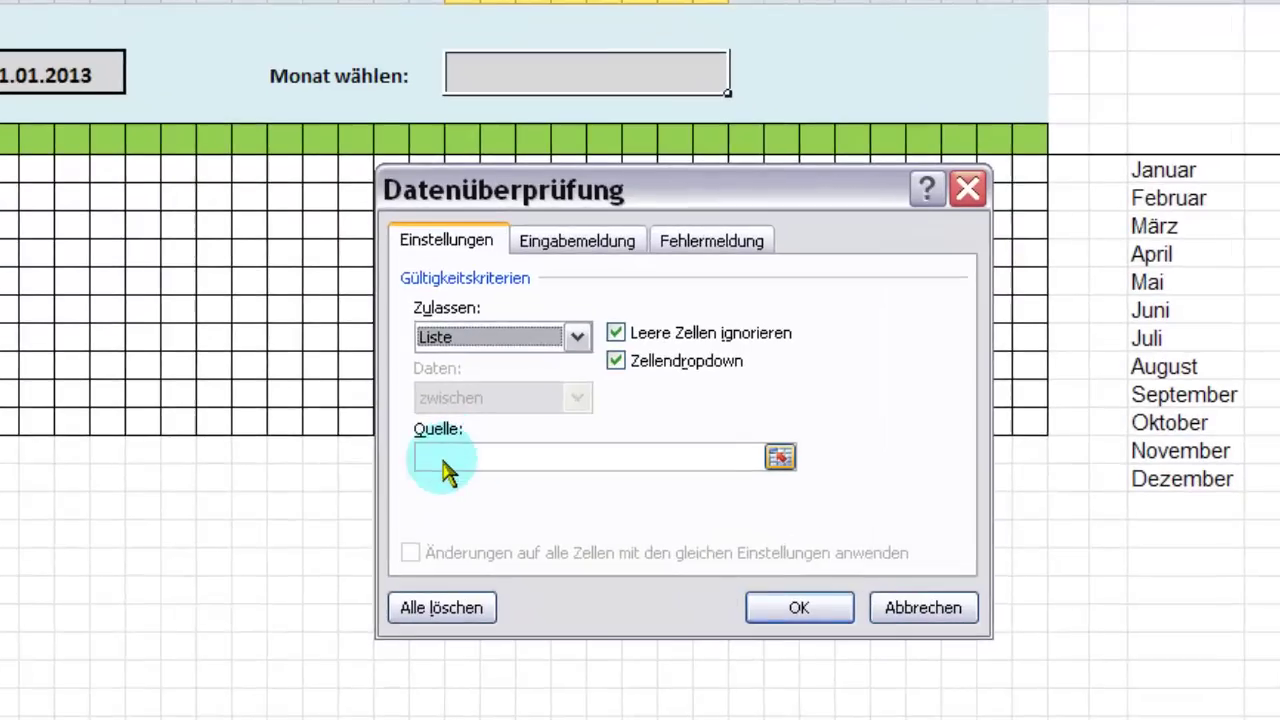
click(536, 490)
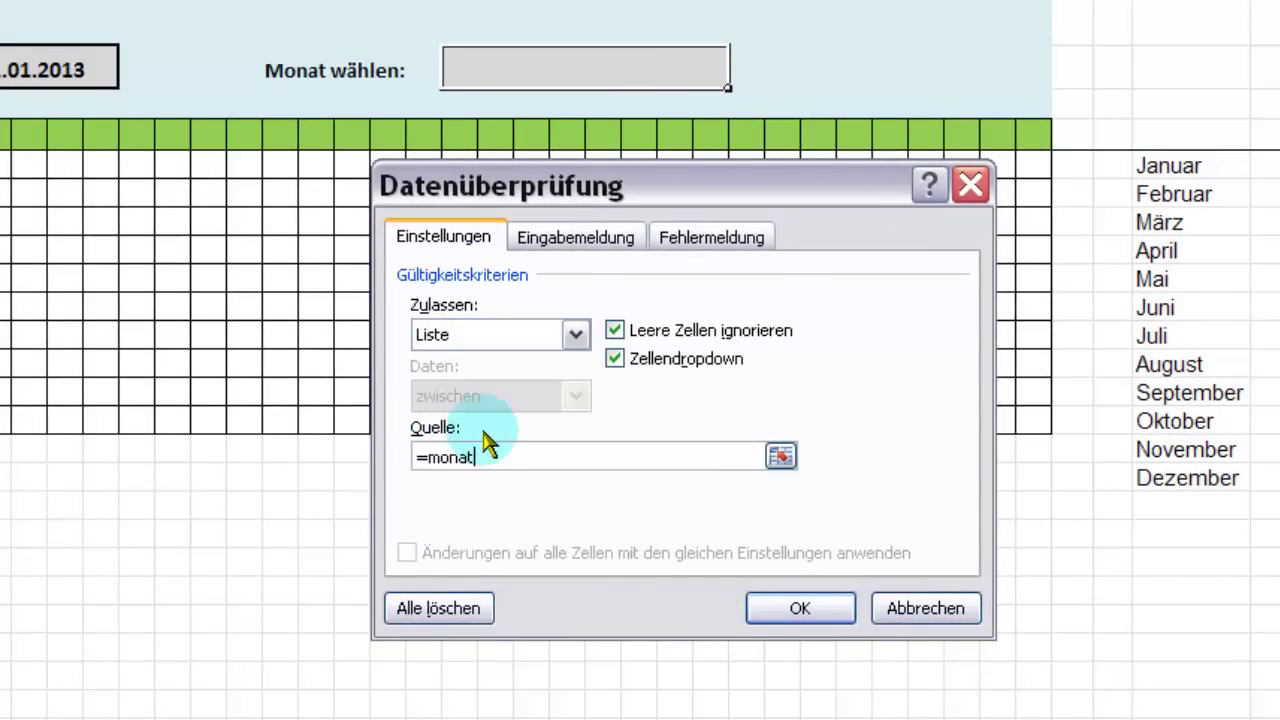
click(795, 605)
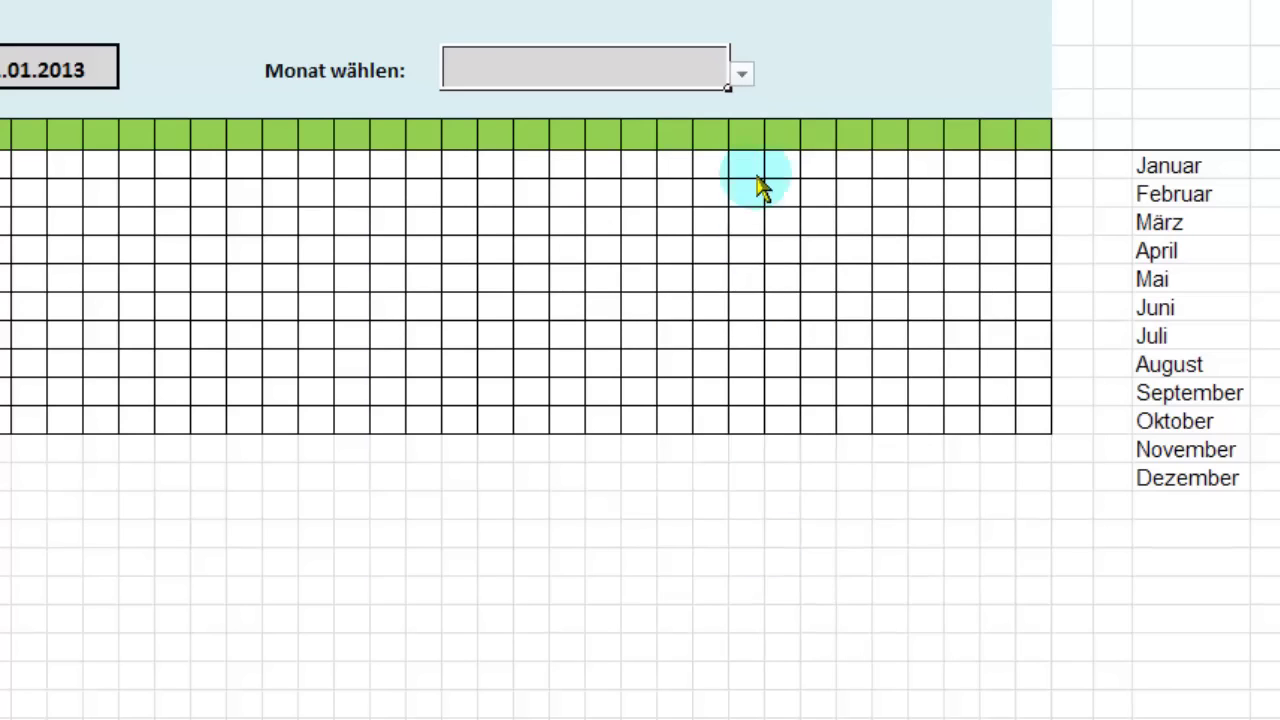
- Set Q2 to Januar and check its MMMM number format
click(745, 80)
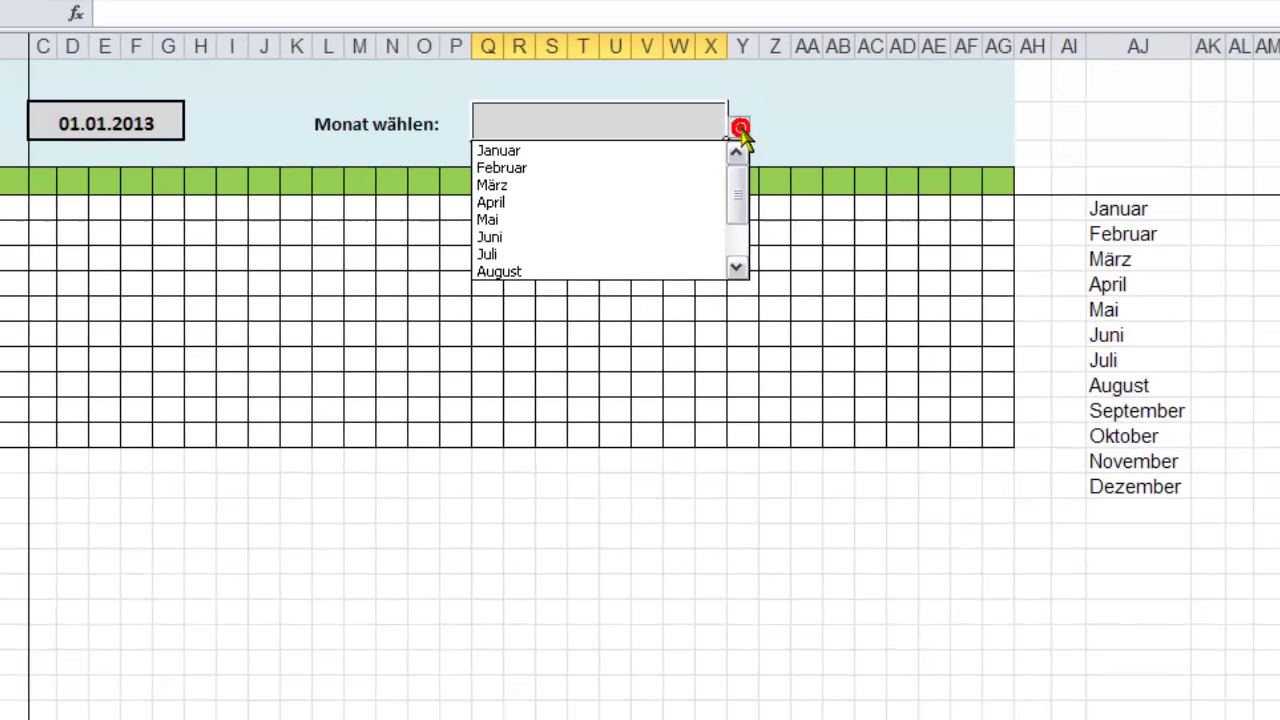
click(617, 97)
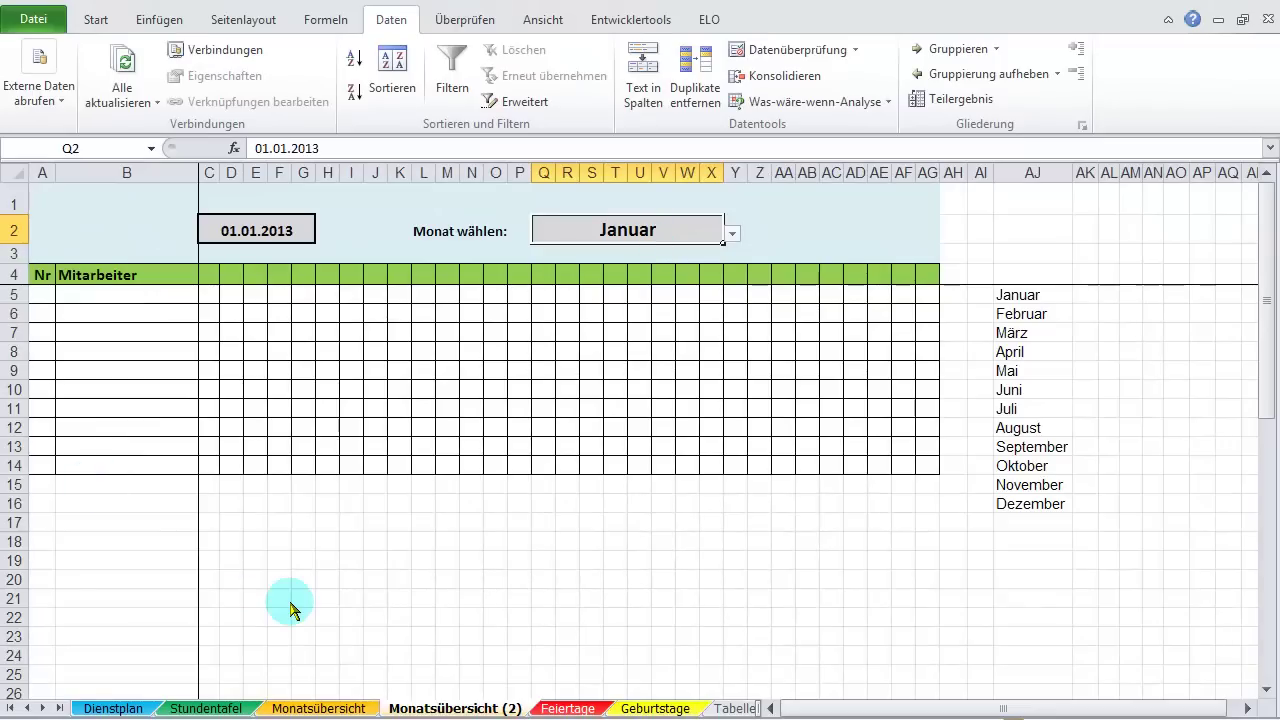
click(628, 240)
scroll(303, 52, up, 4)
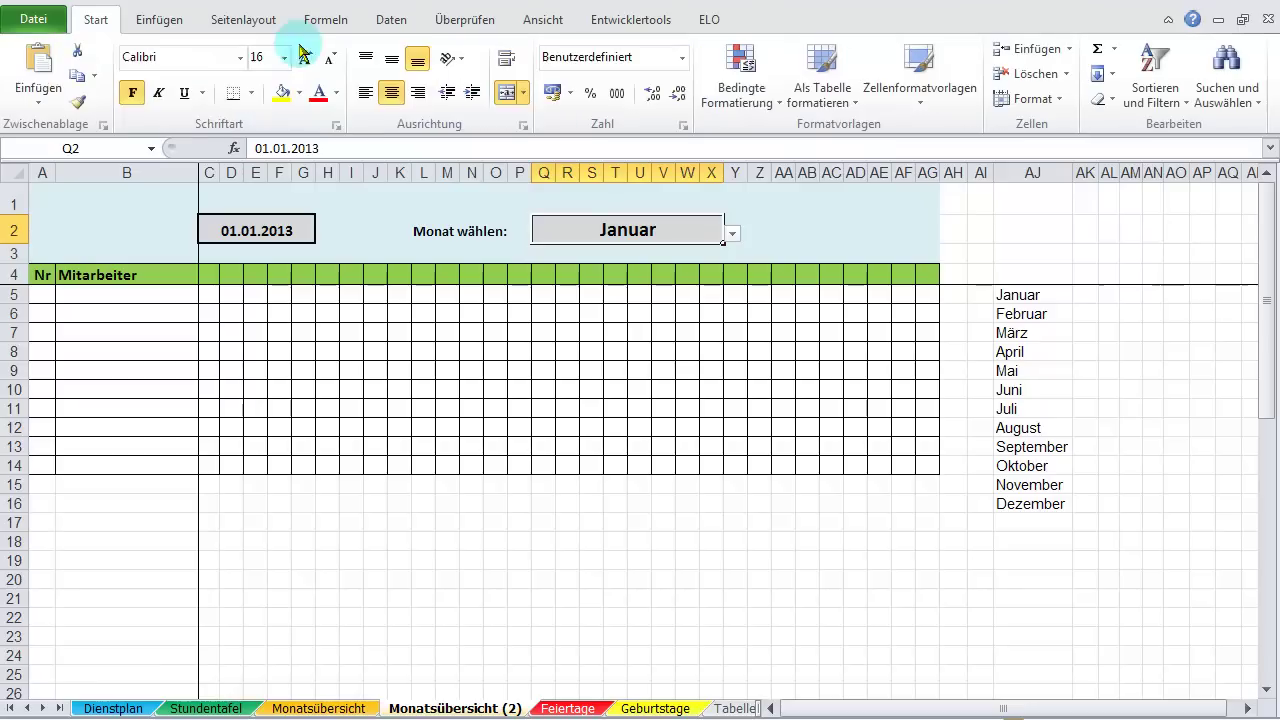
click(685, 127)
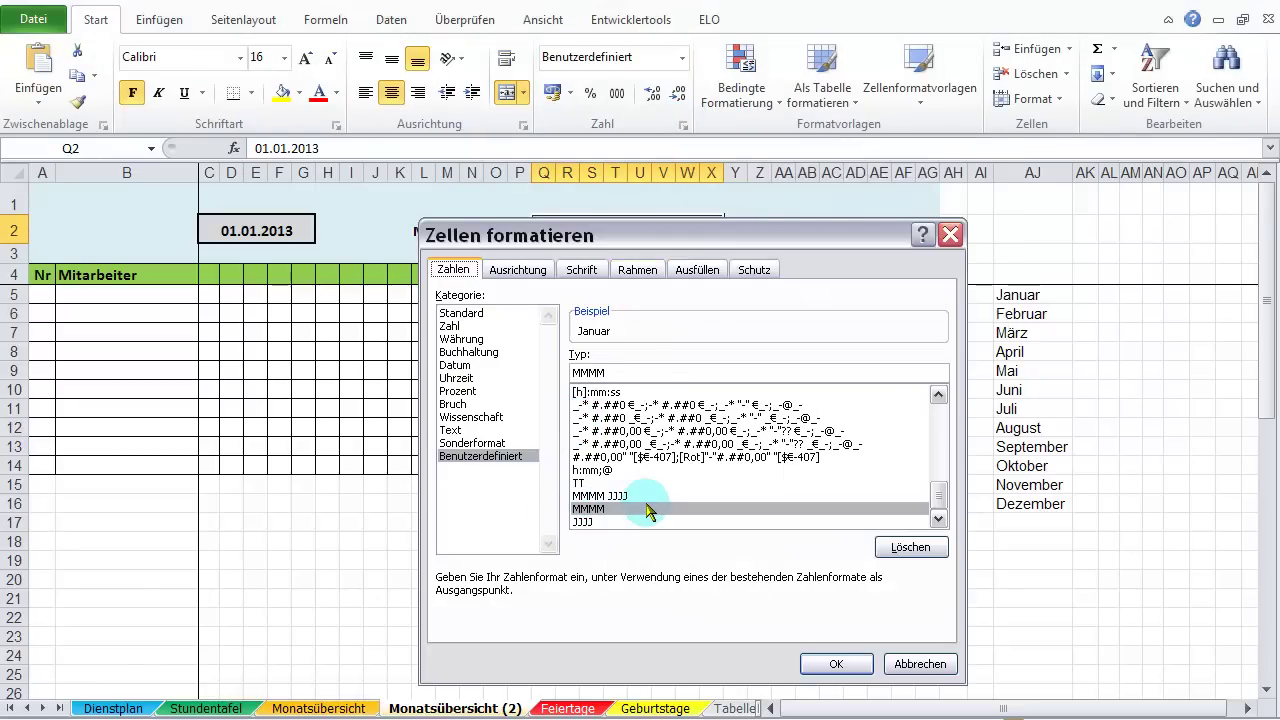
click(912, 664)
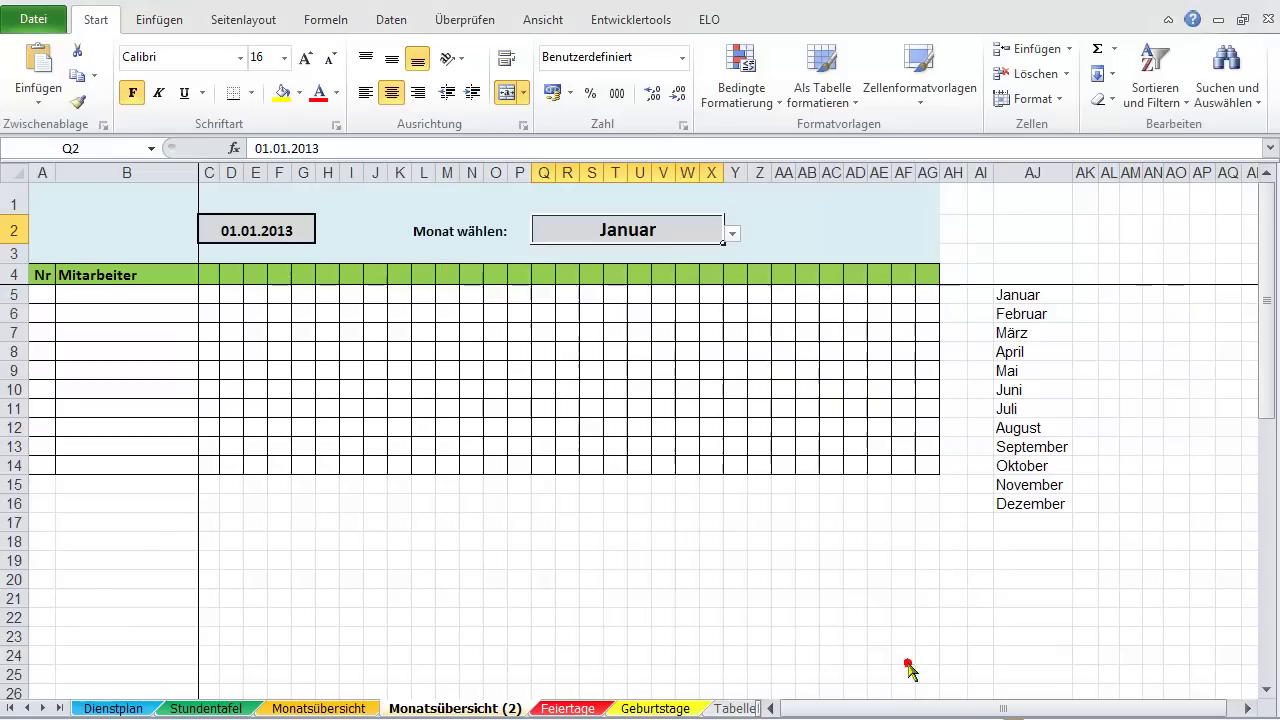
- Hide helper column AJ holding the month list
click(1027, 180)
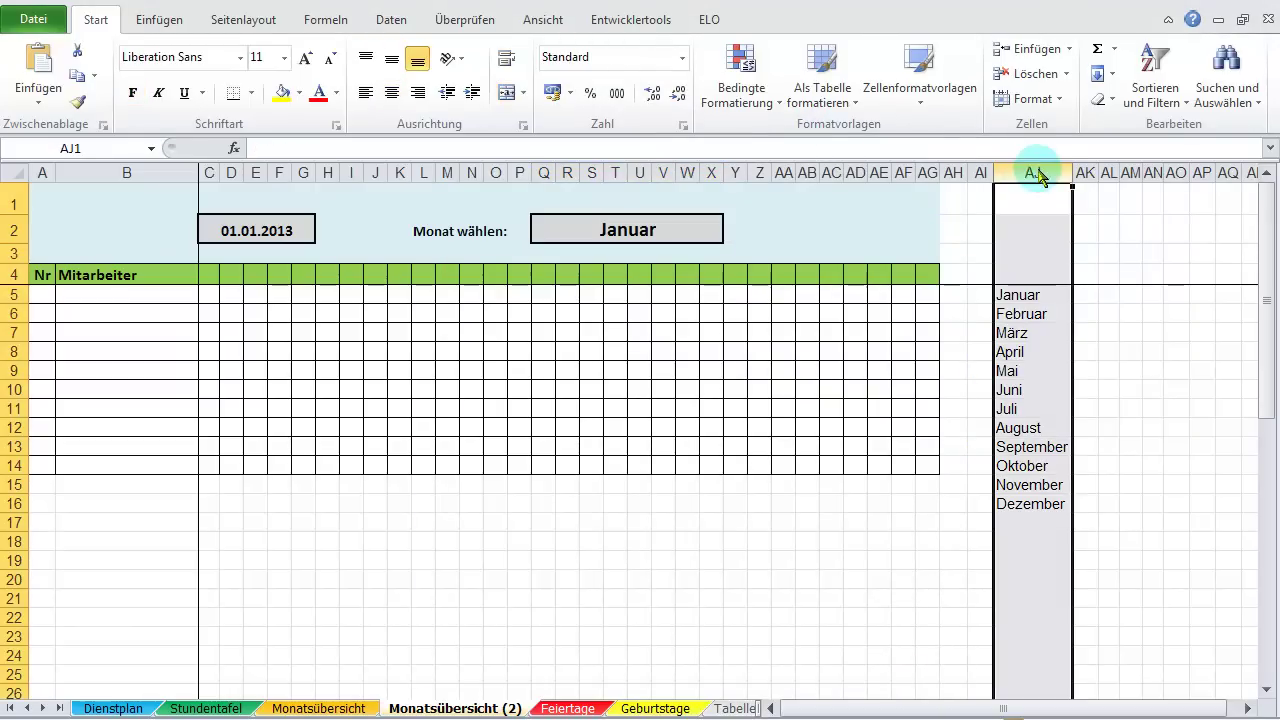
right_click(1034, 170)
click(1090, 455)
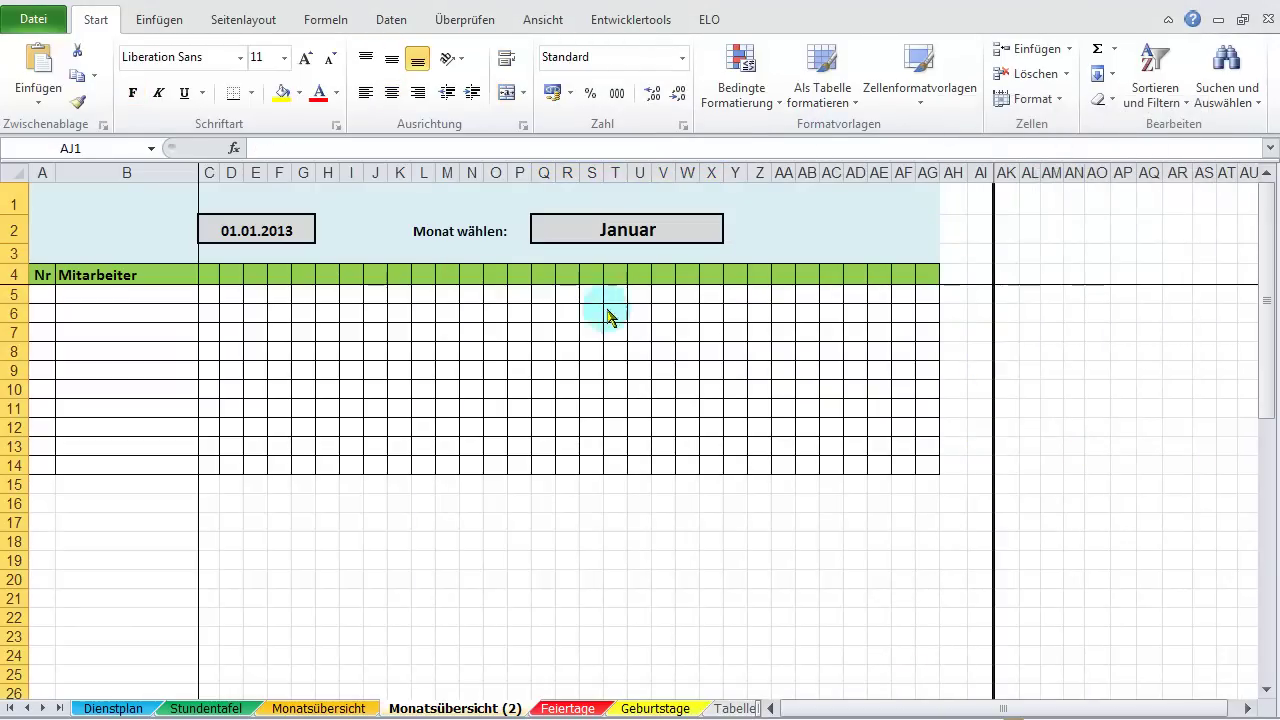
click(208, 275)
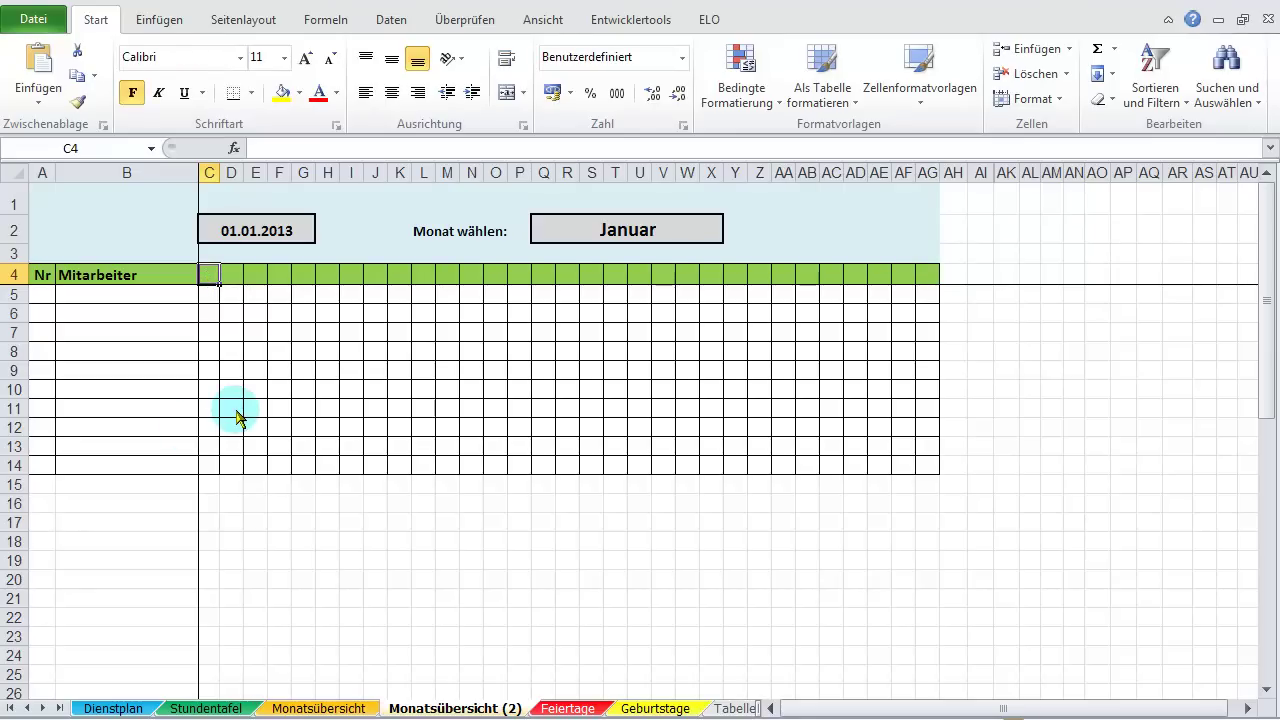
- Enter =Q2 in C4 and verify its TT format displays 01
text(=)
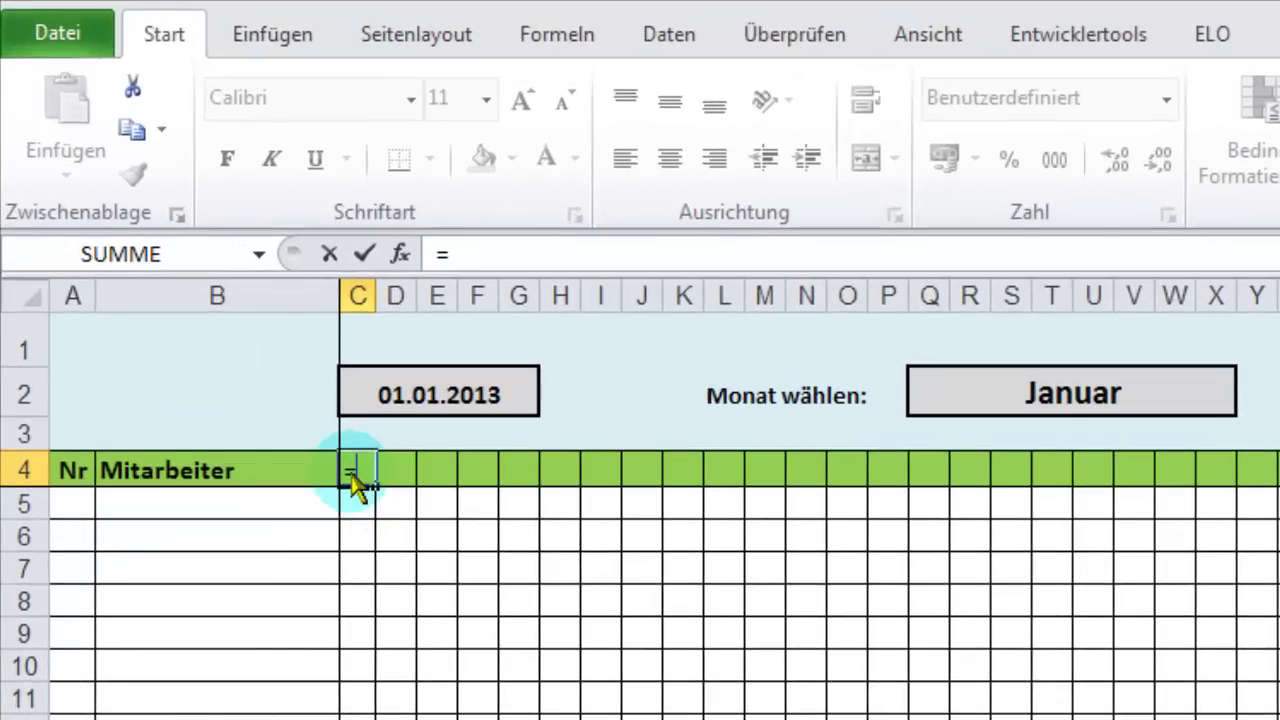
click(1057, 408)
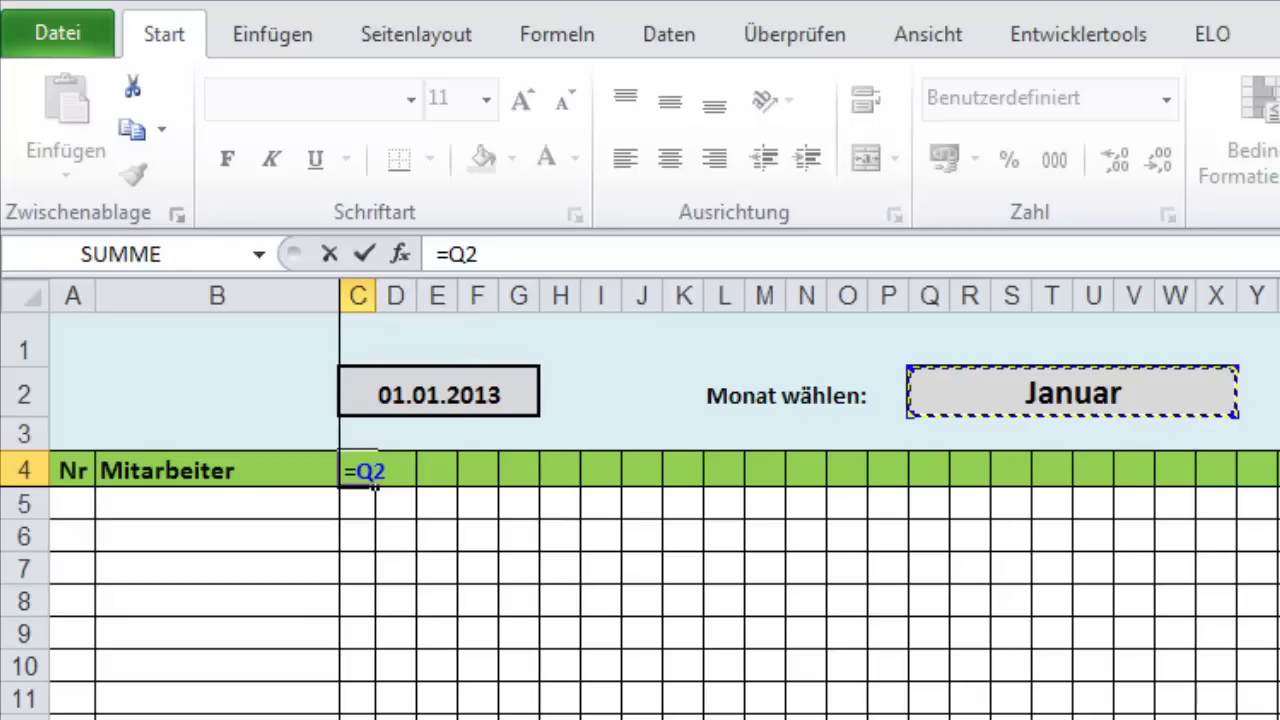
key(ctrl+Return)
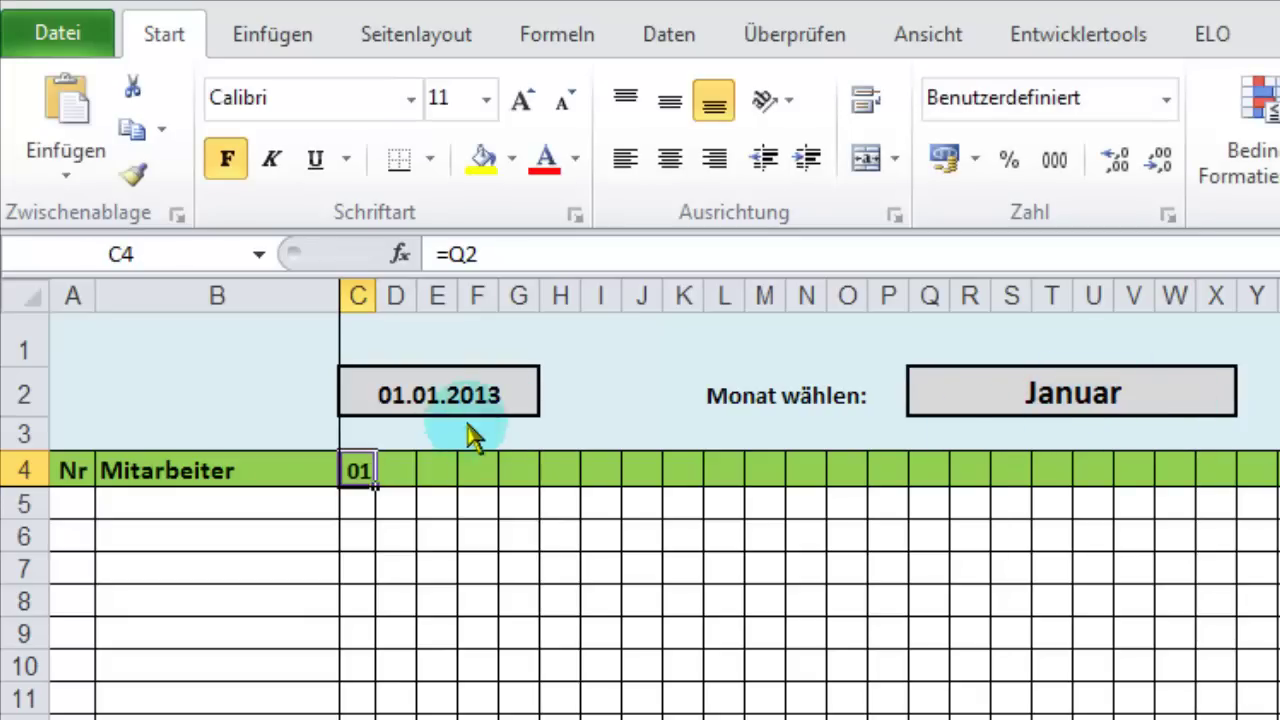
click(367, 480)
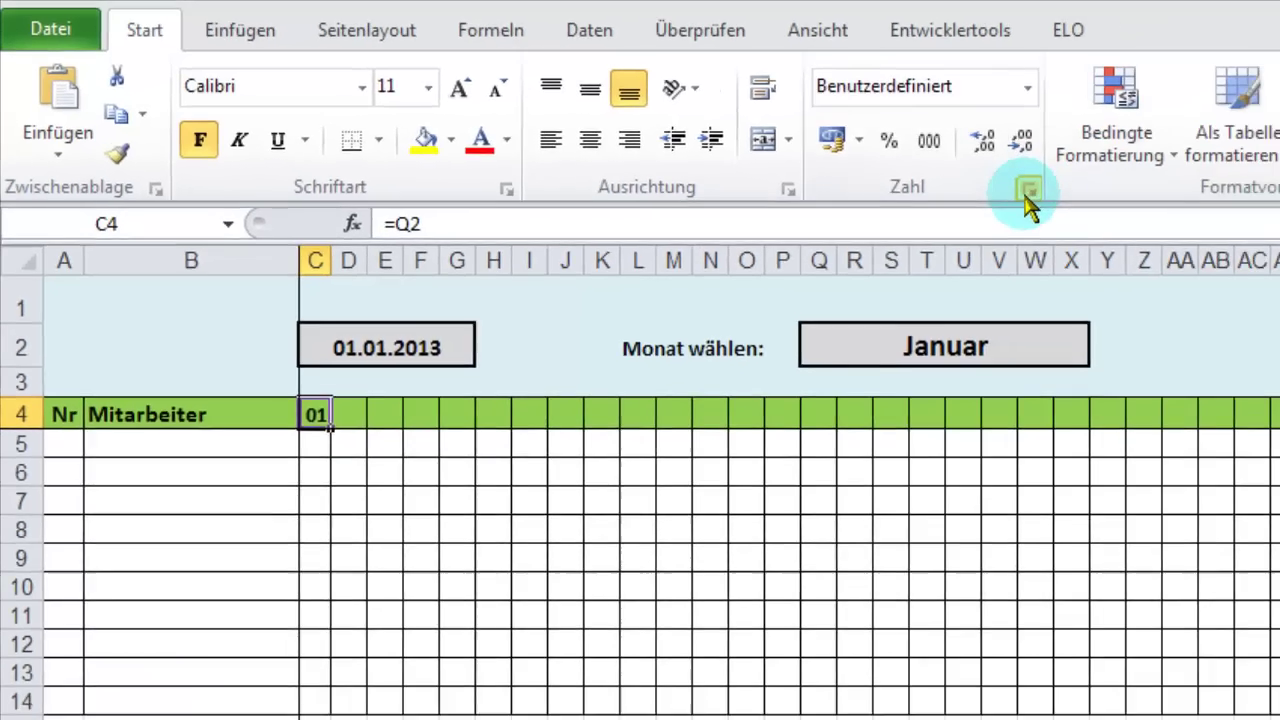
click(1167, 214)
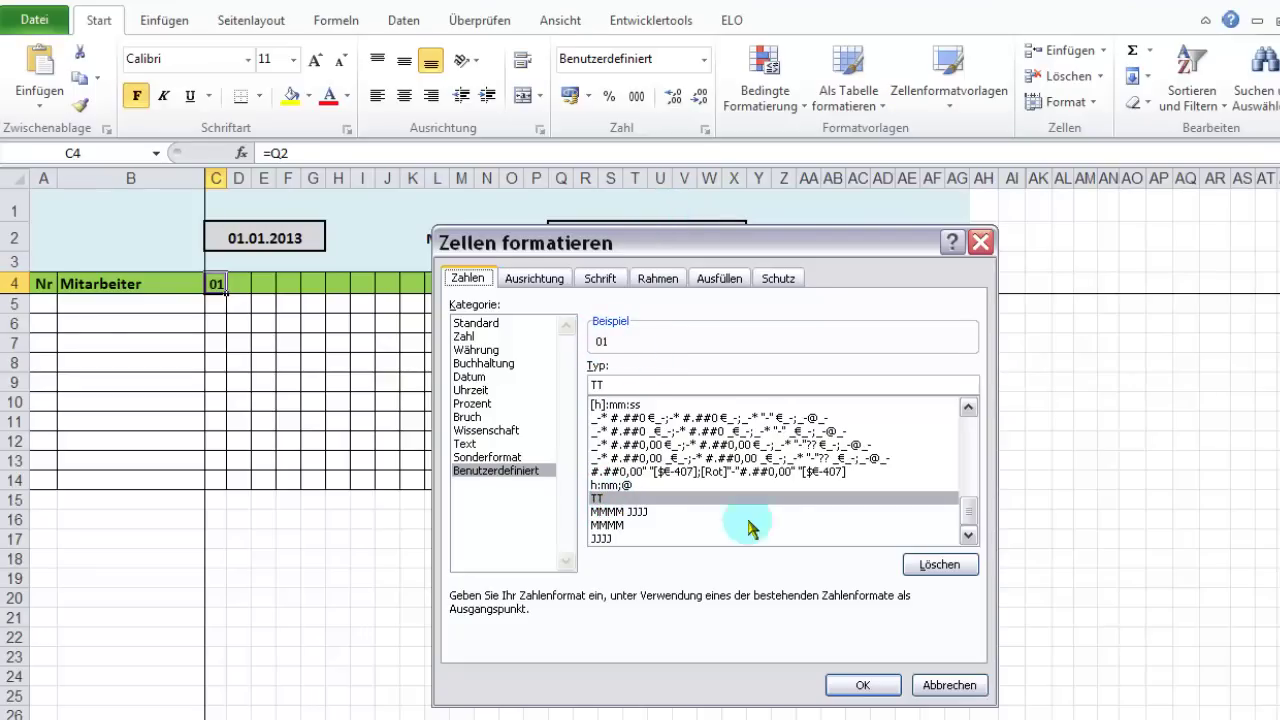
click(945, 688)
click(241, 285)
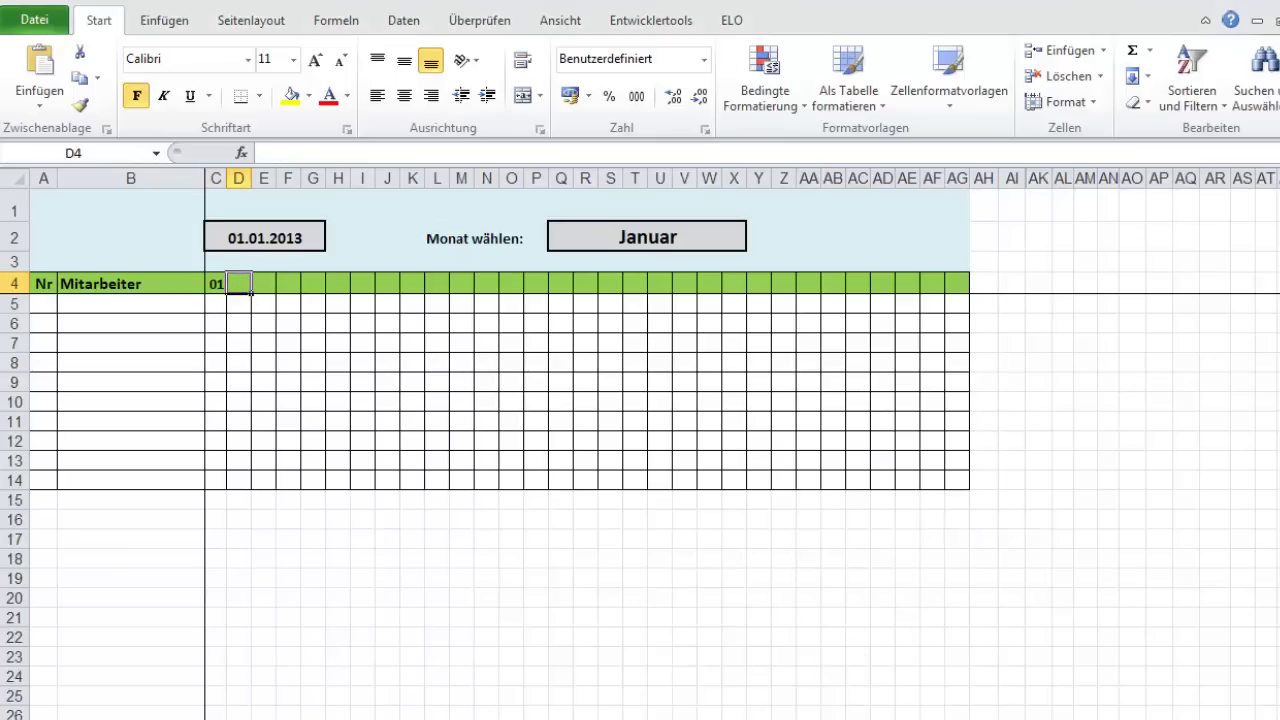
- Enter =C4+1 in D4 and fill it across to AG4 so the days run 01 to 31
text(=)
click(217, 285)
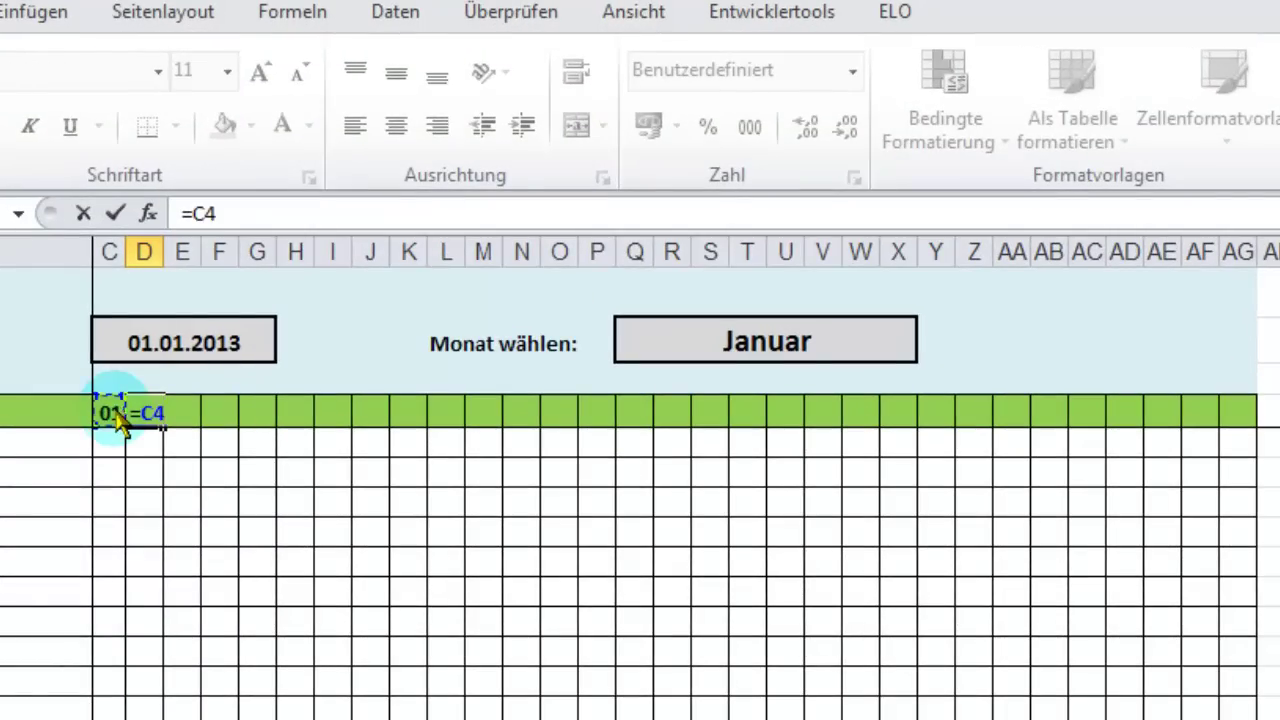
text(+1)
key(Return)
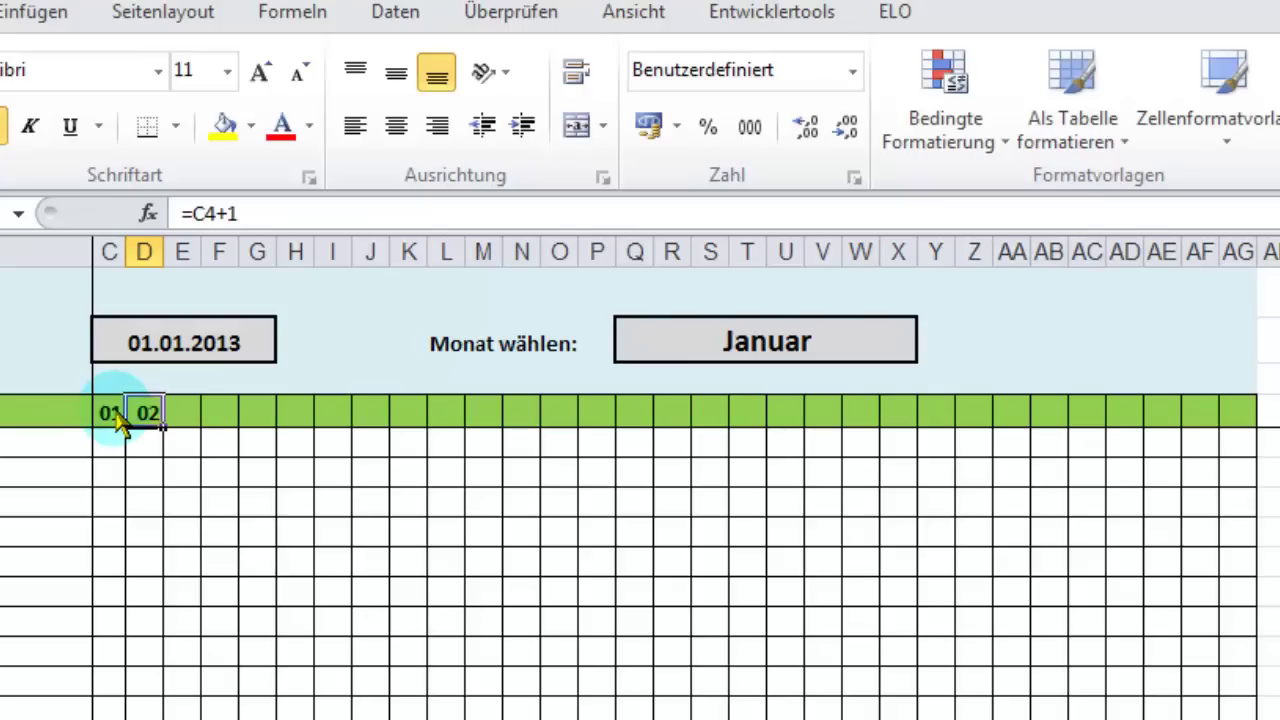
drag(163, 427, 1258, 450)
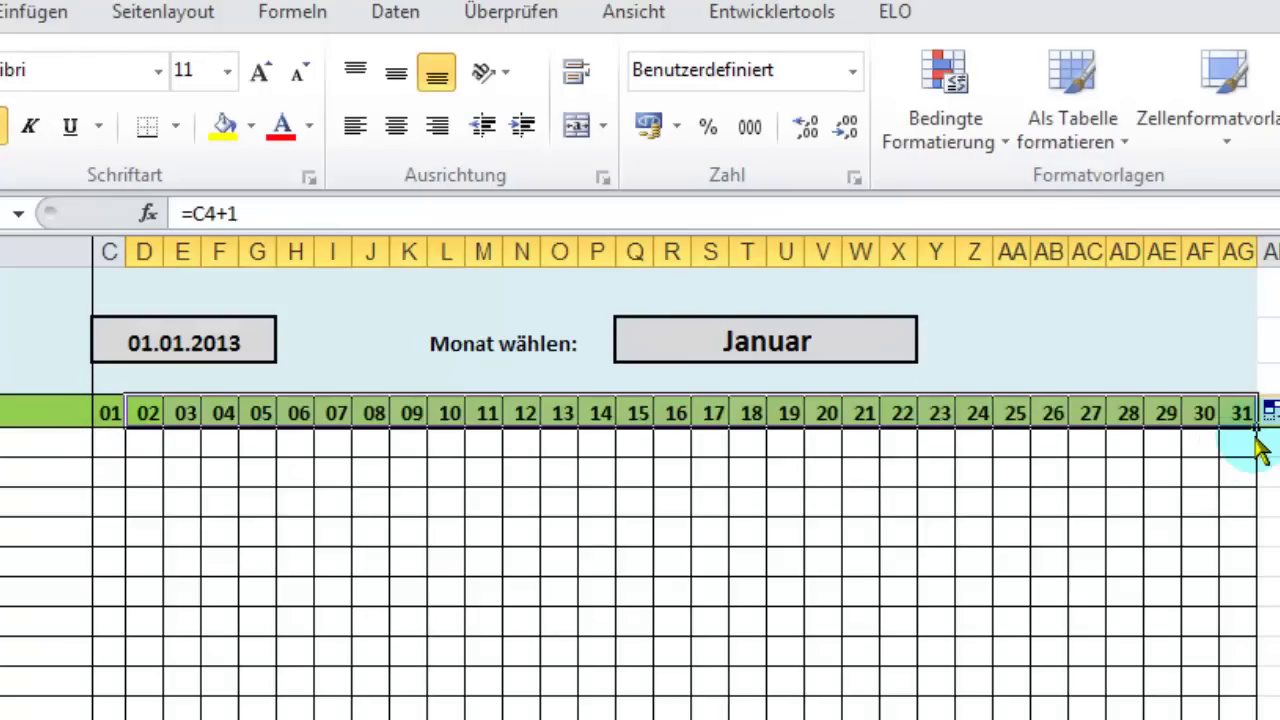
click(1240, 413)
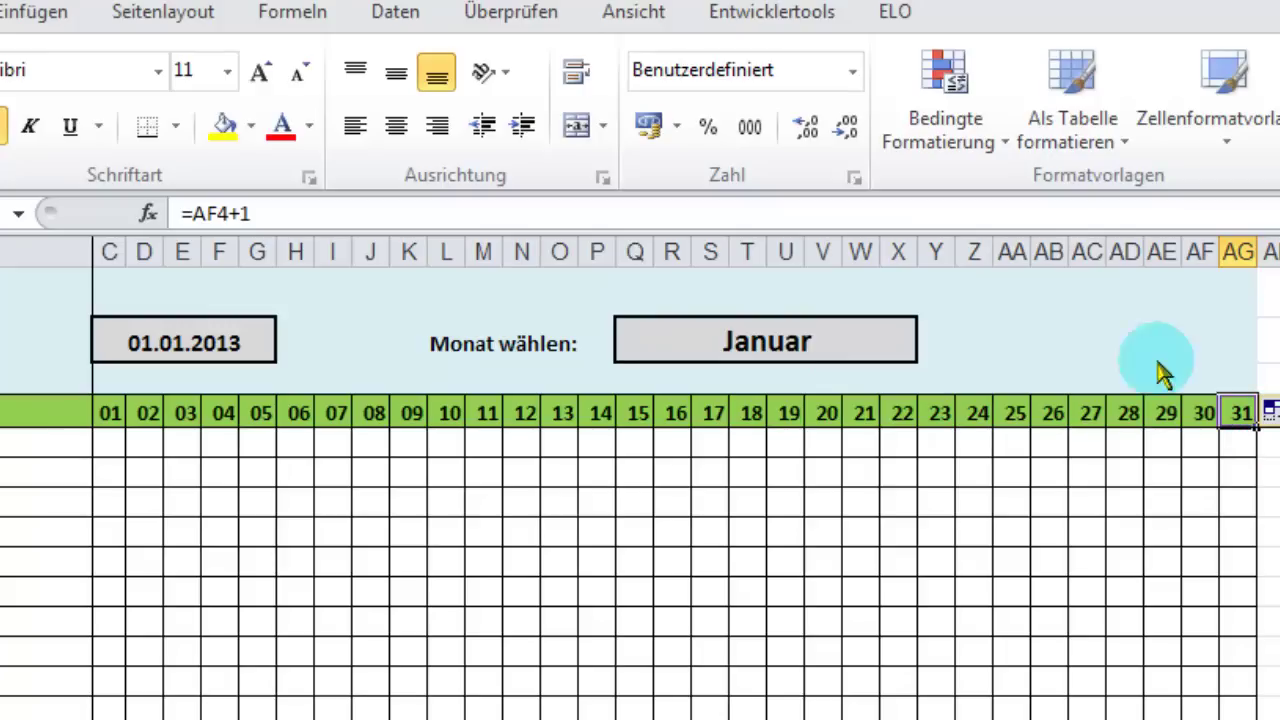
- Set the month to Februar, then clear the overflowing day numbers from D4:AG4
click(790, 340)
click(930, 345)
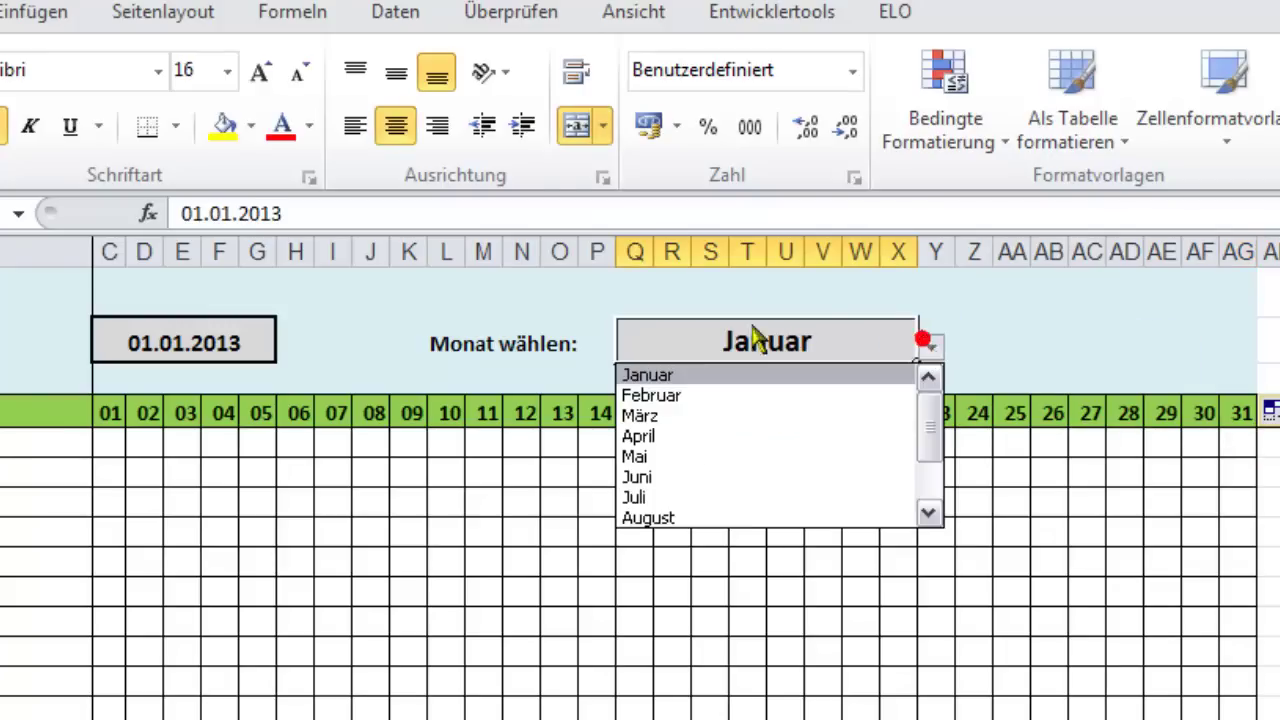
click(660, 396)
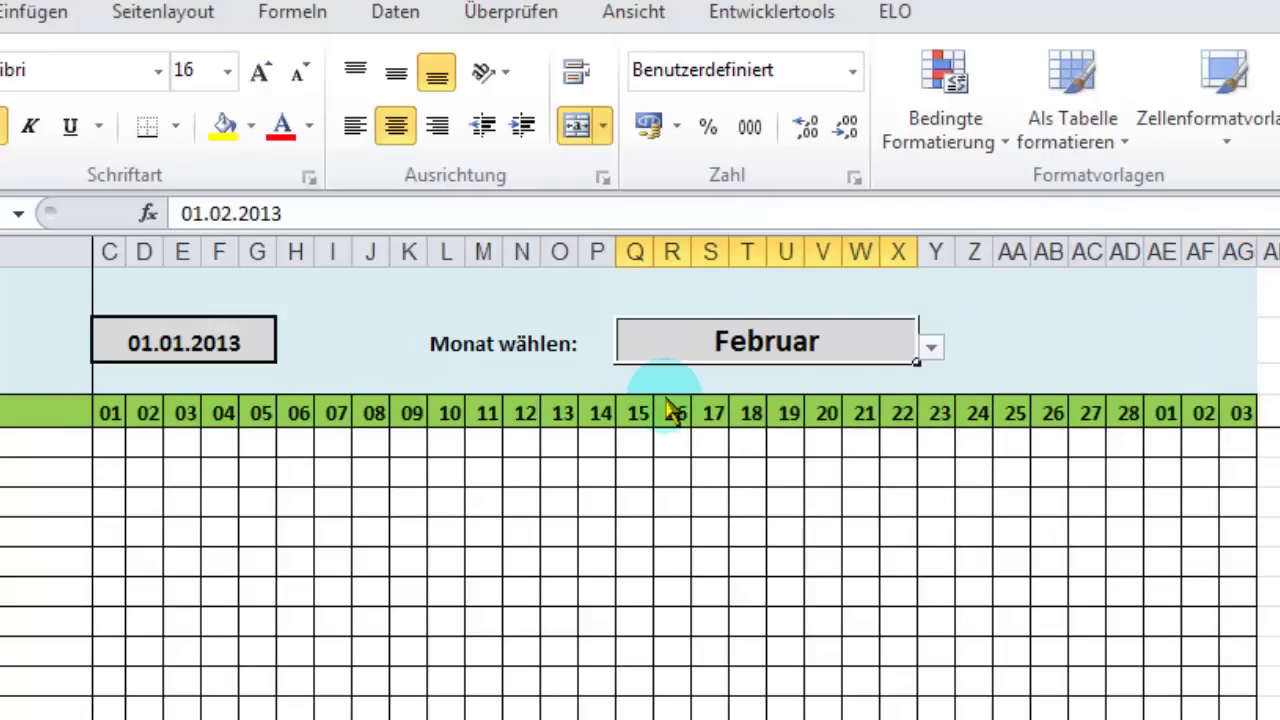
click(1130, 415)
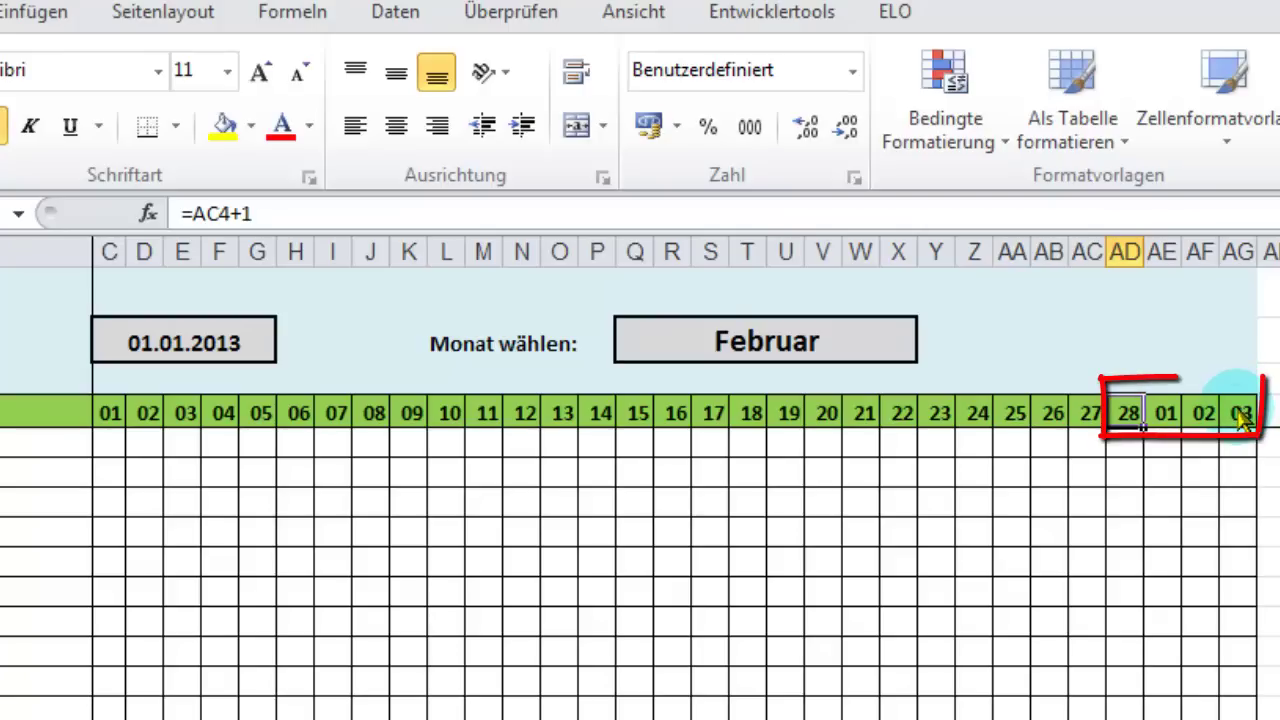
drag(150, 415, 1240, 442)
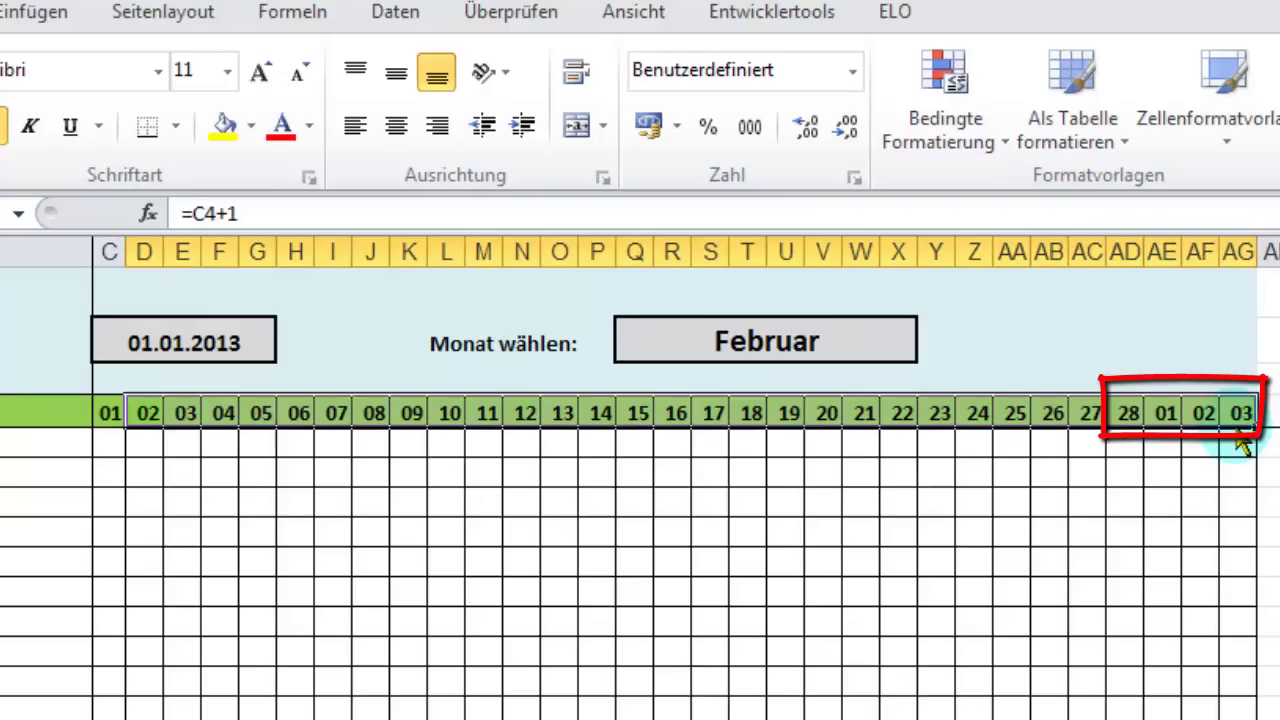
key(Delete)
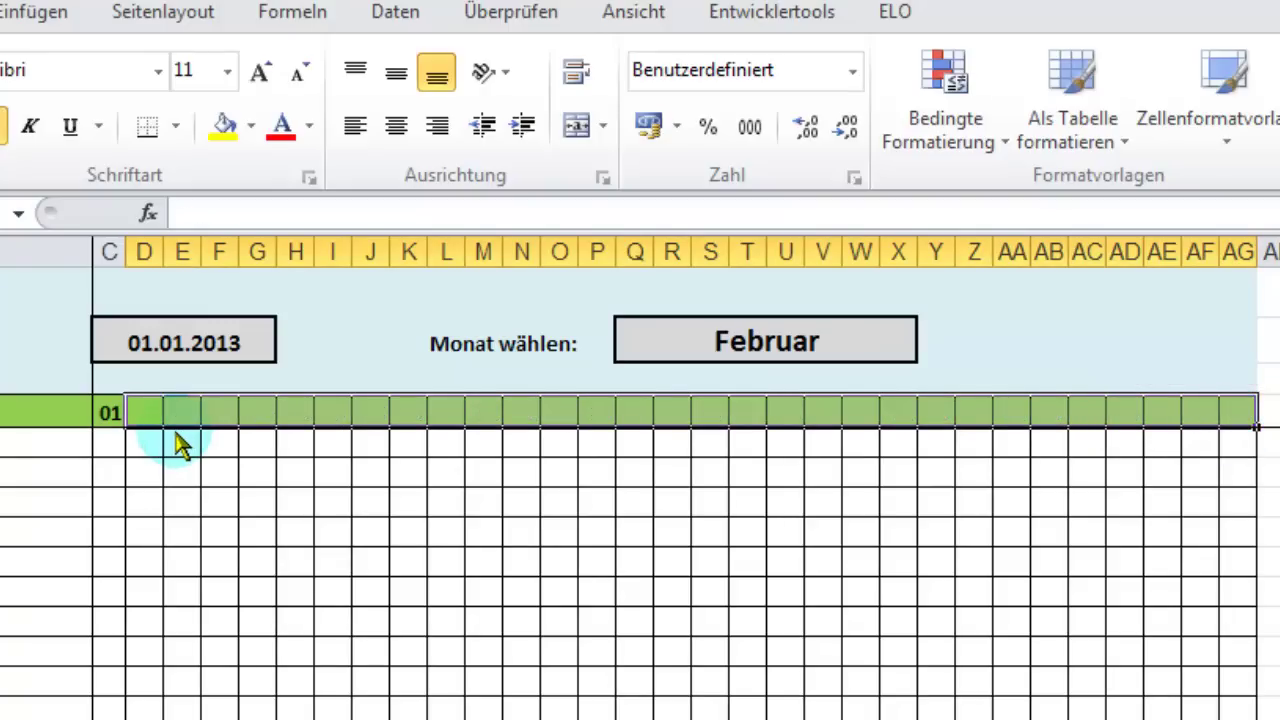
- Enter =WENN(MONAT($C$4)=MONAT(C4+1);C4+1;"") in D4 so days past the month stay blank
click(118, 420)
click(150, 418)
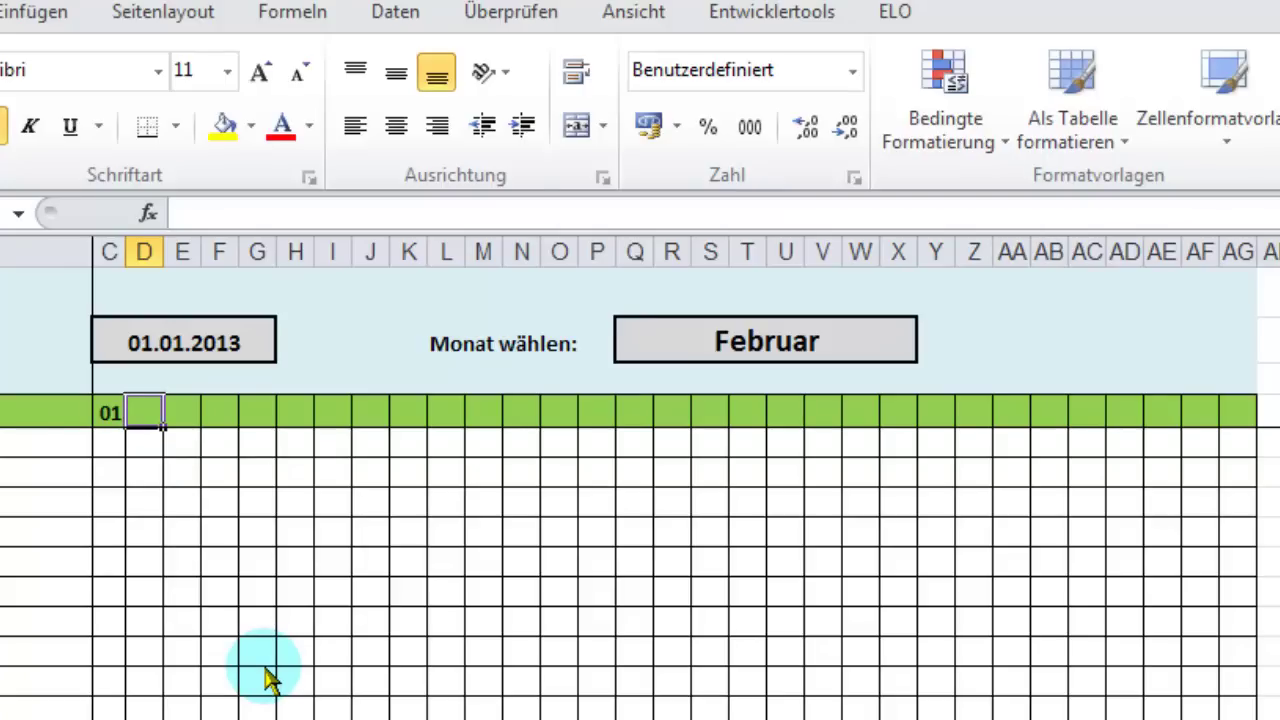
text(=we)
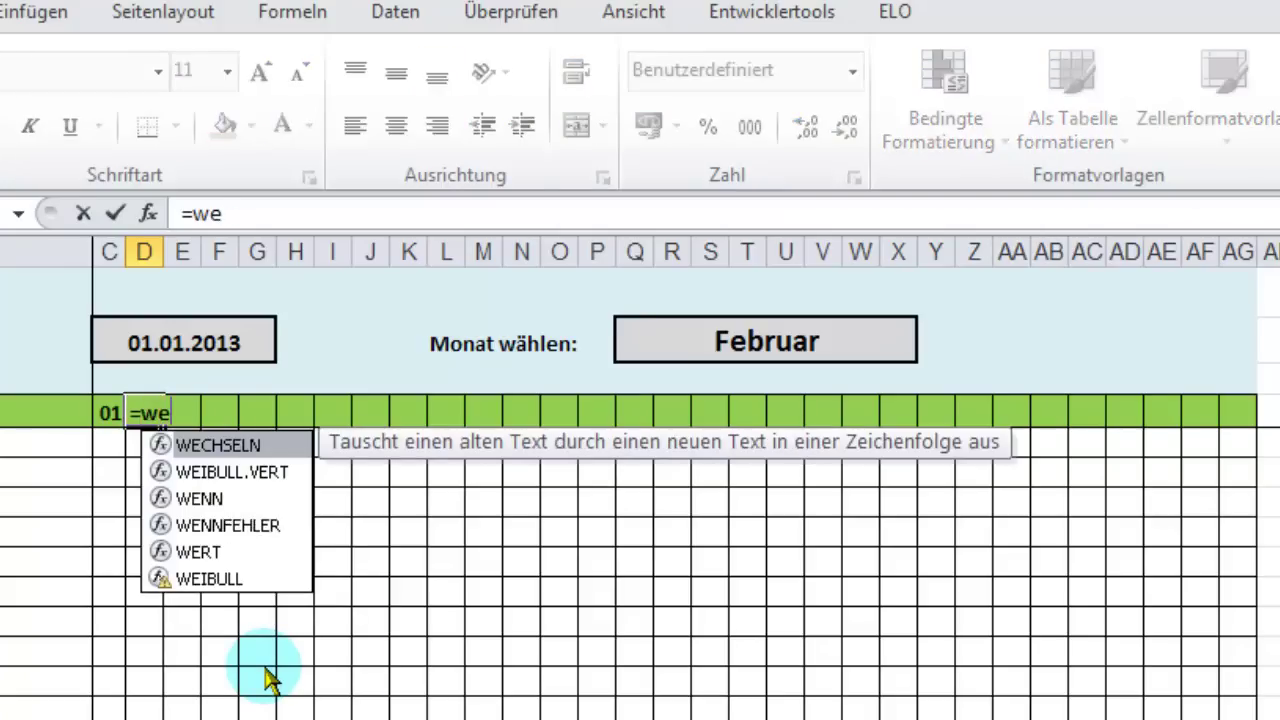
text(nn()
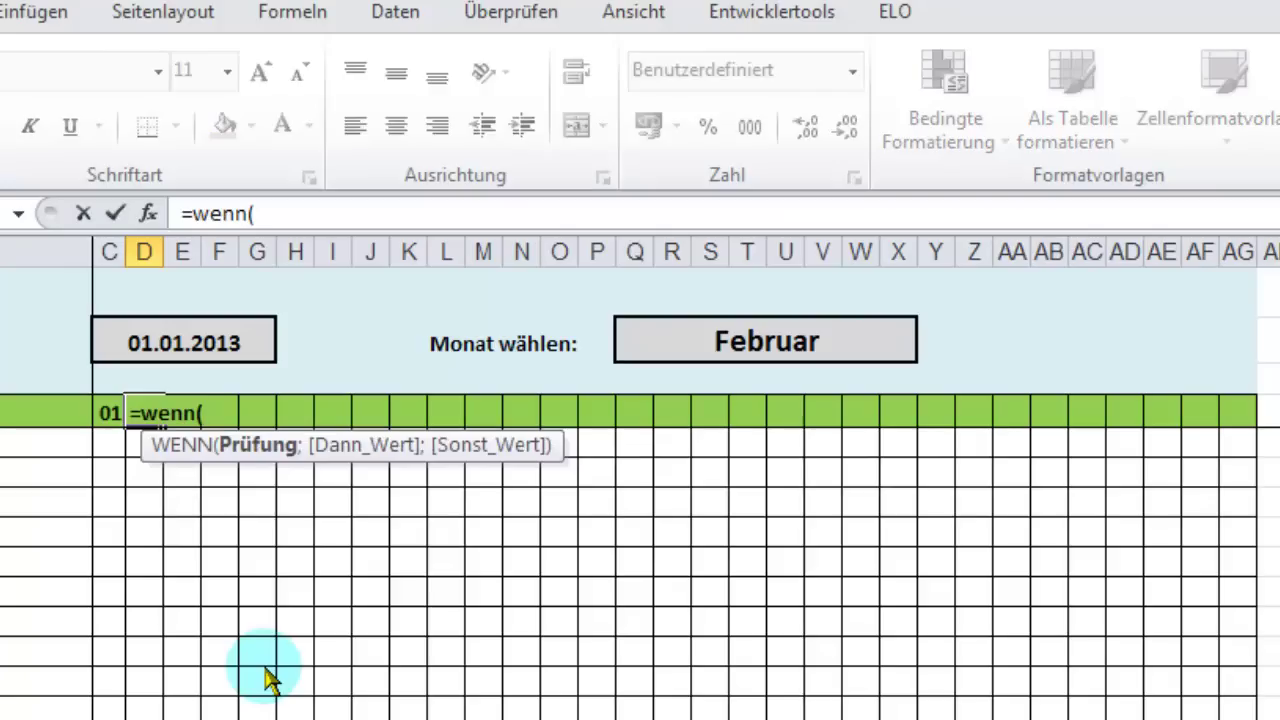
text(monat)
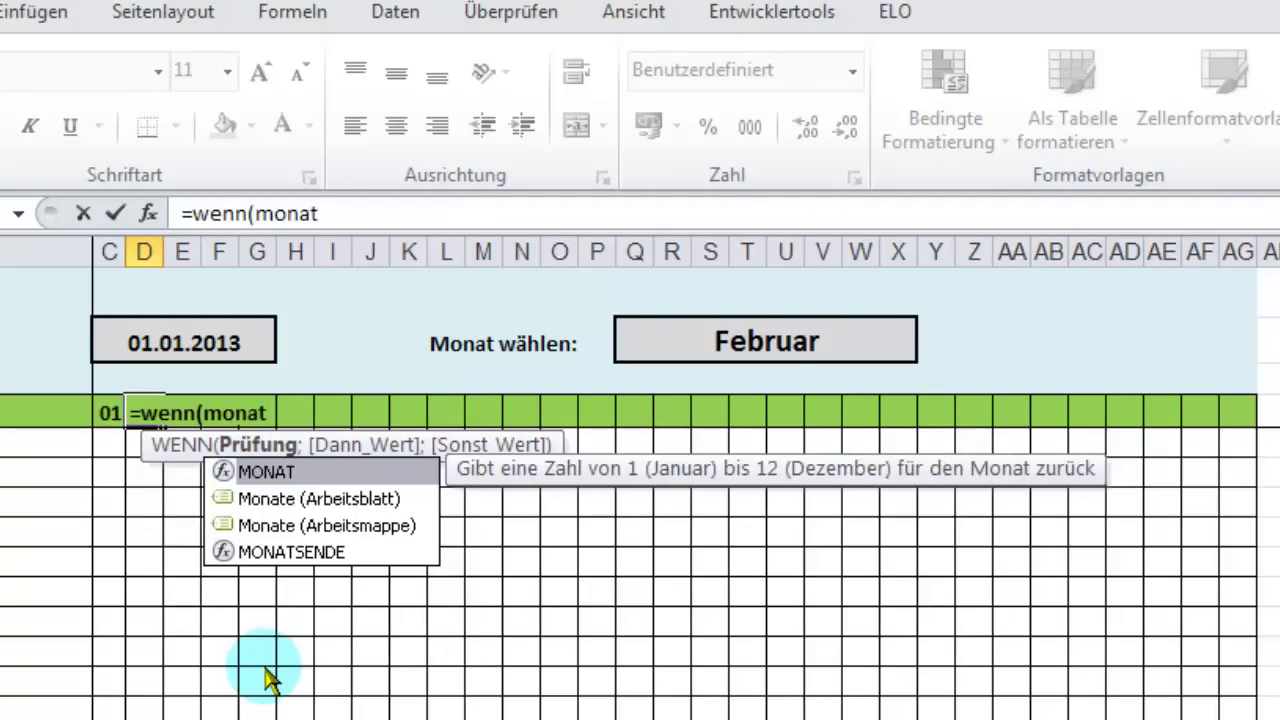
text(()
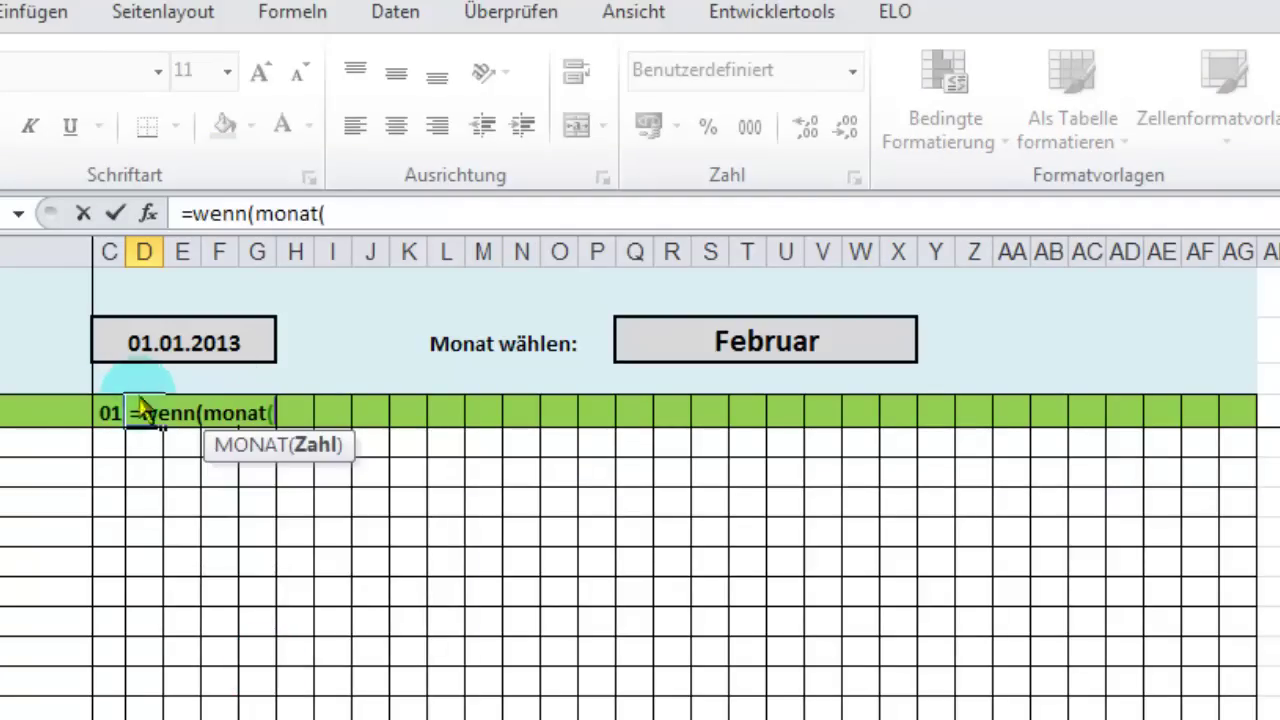
click(104, 413)
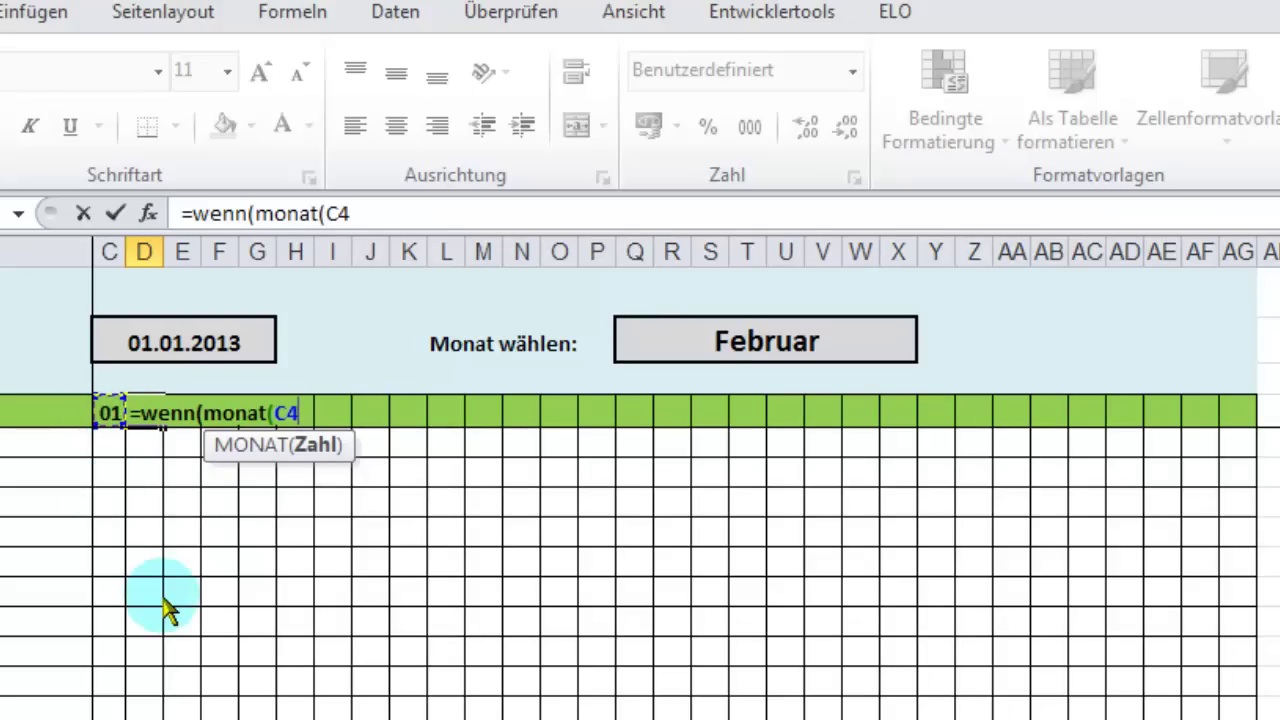
key(F4)
text($C$4)=monat)
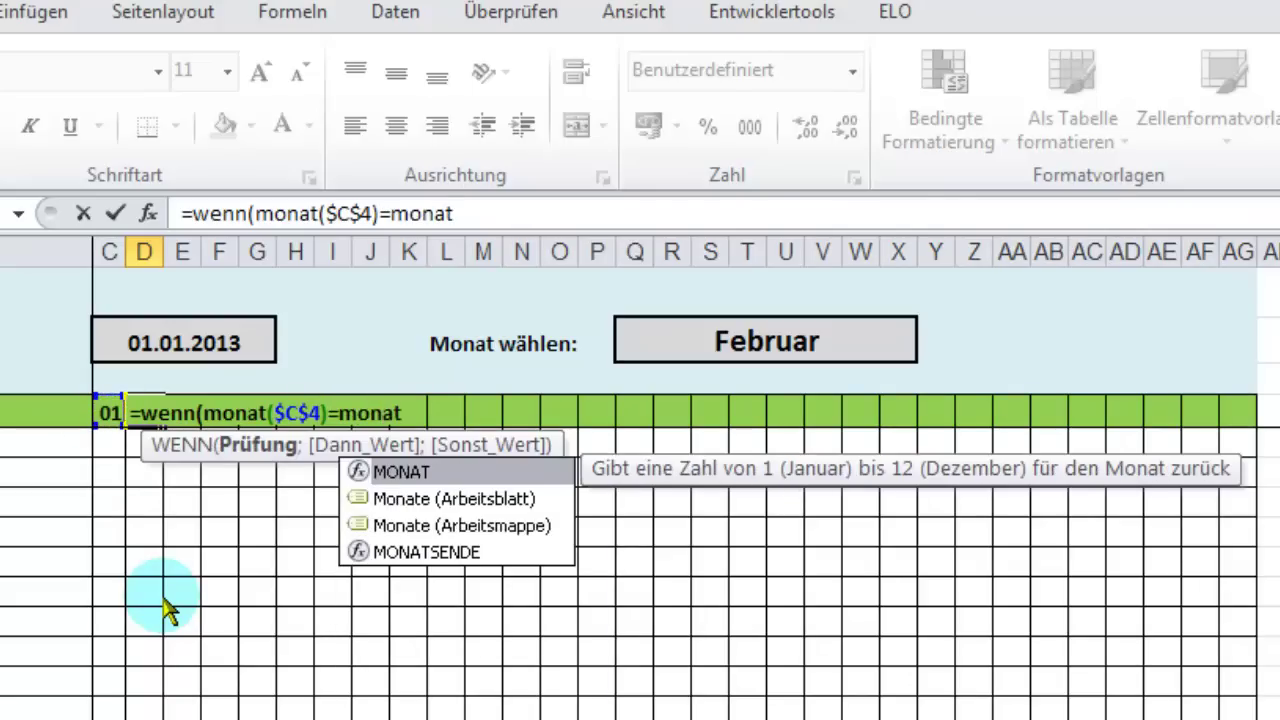
text((c4+1)
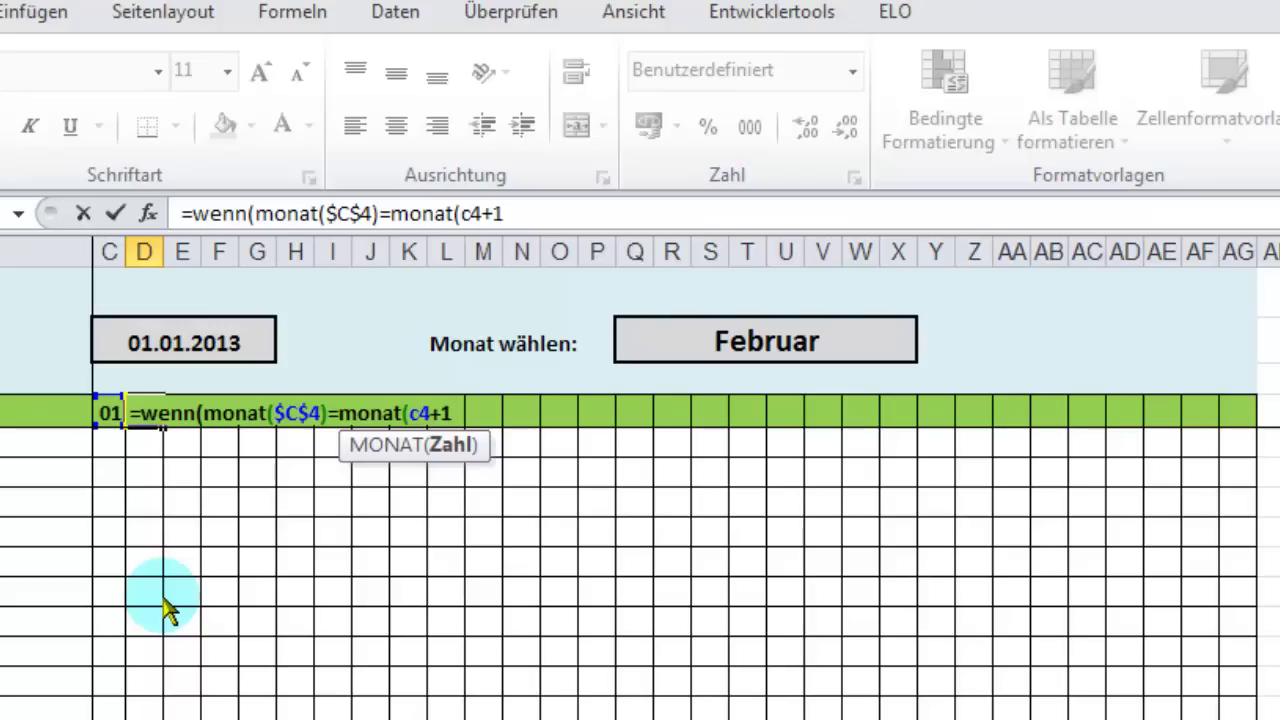
text();c4+1)
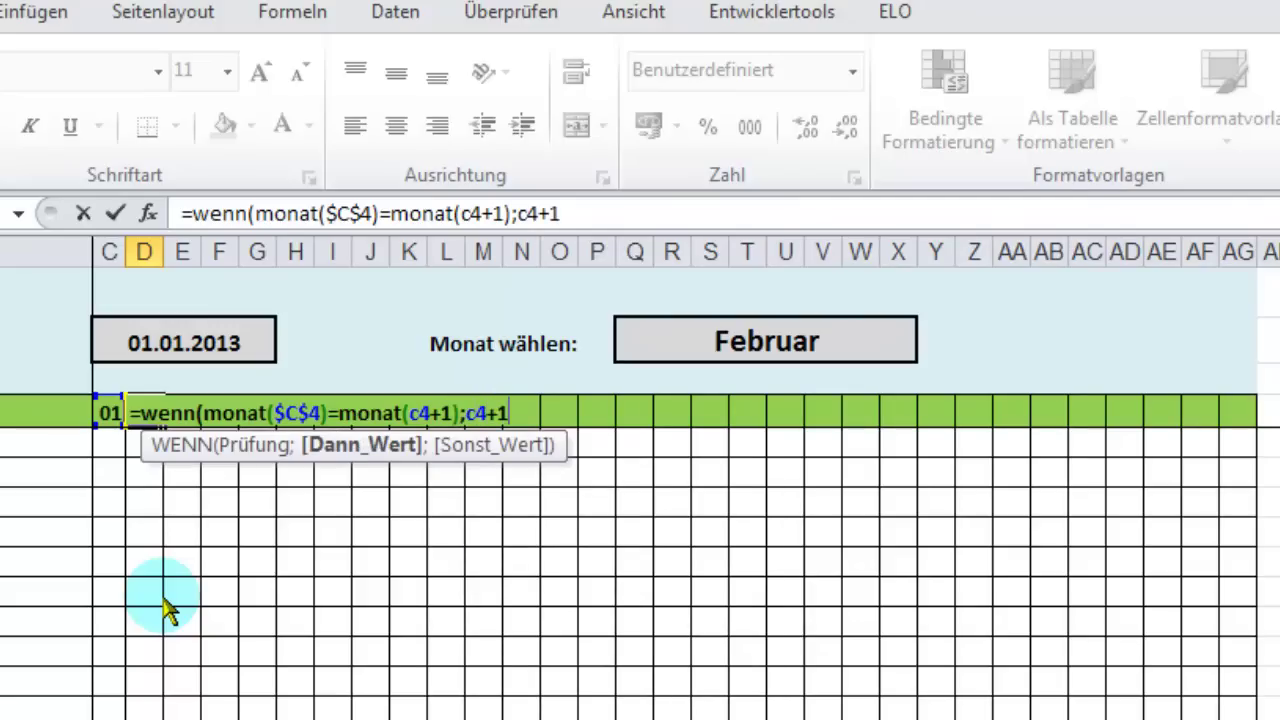
text(;)
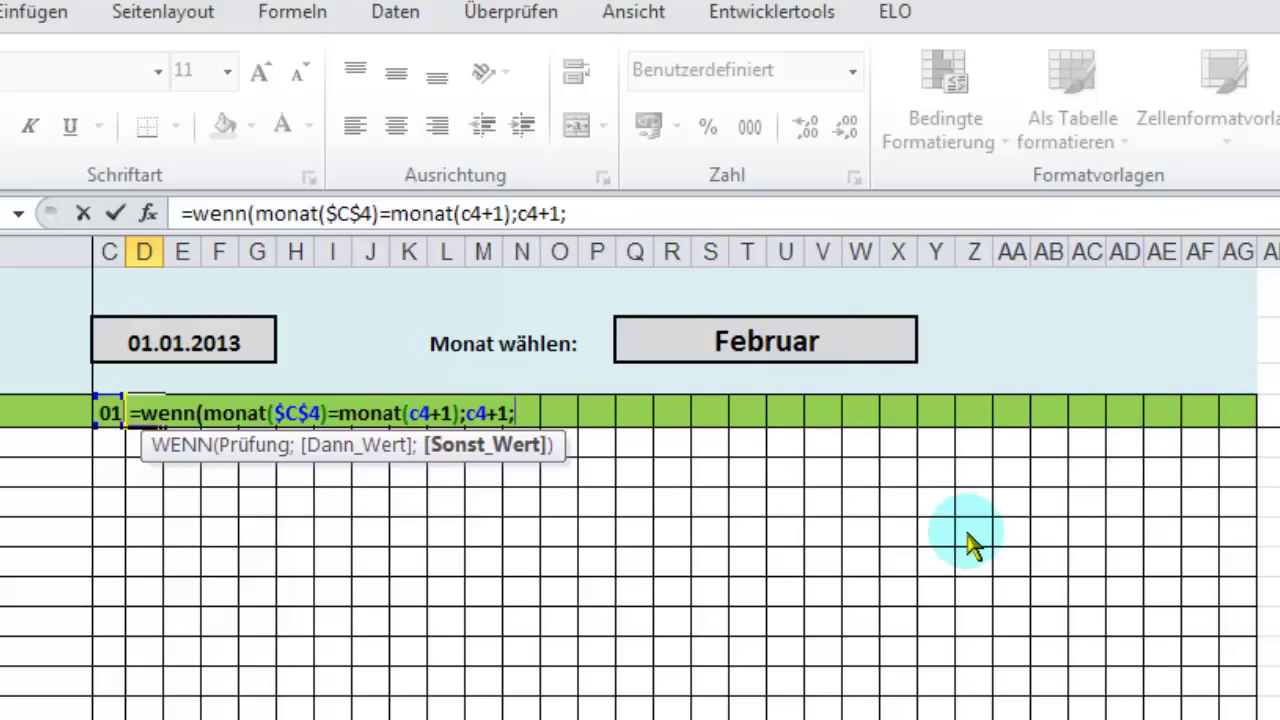
text("")
text())
- Commit the WENN day formula in D4 and fill it right to AG4
key(Return)
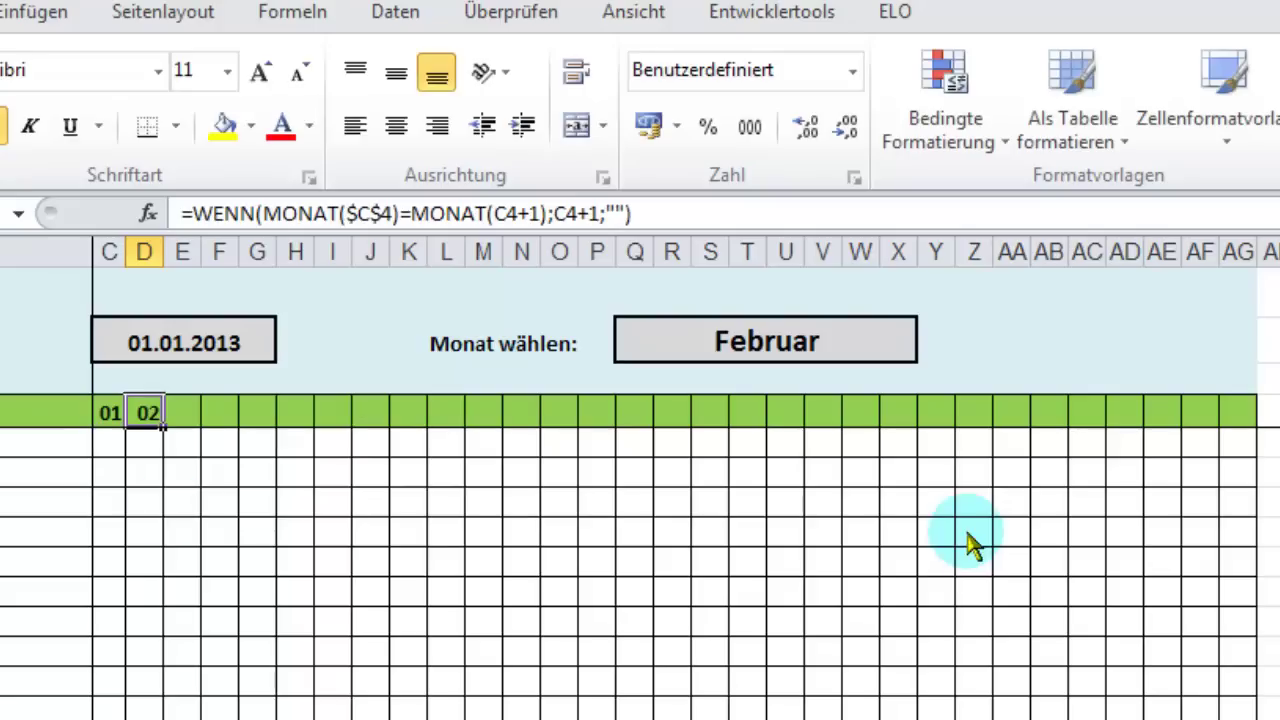
click(160, 422)
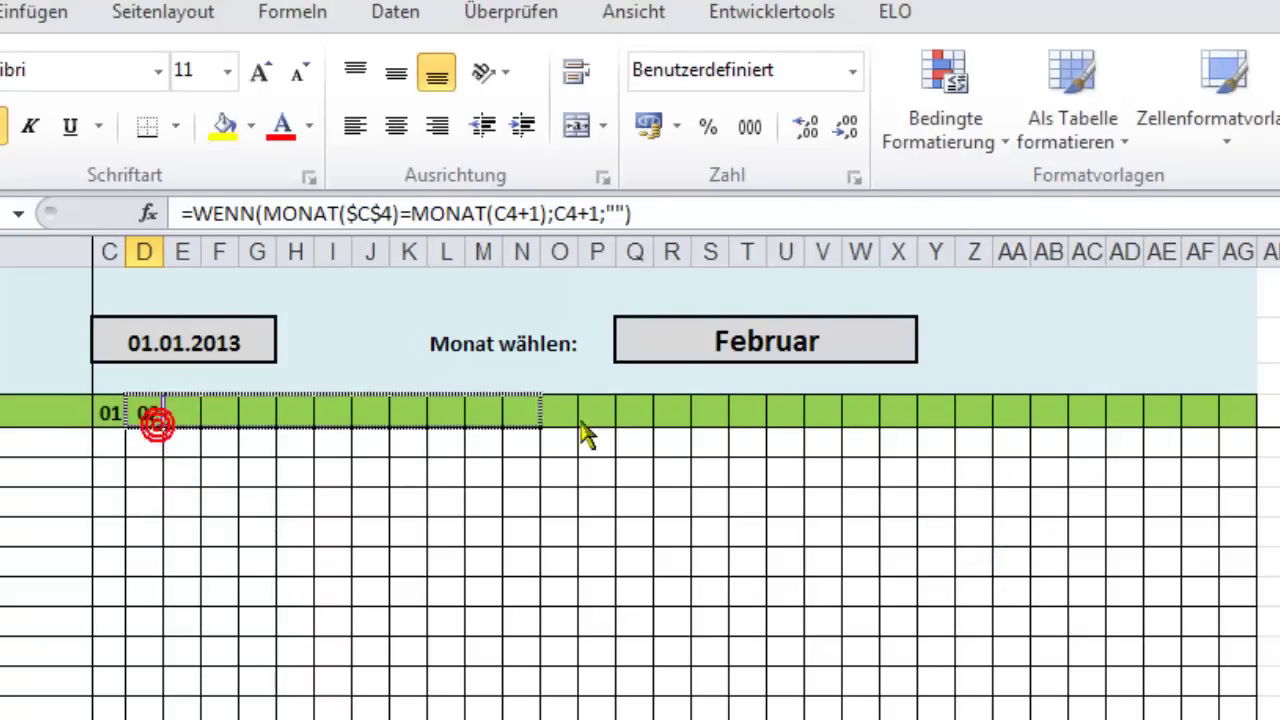
drag(163, 432, 1250, 432)
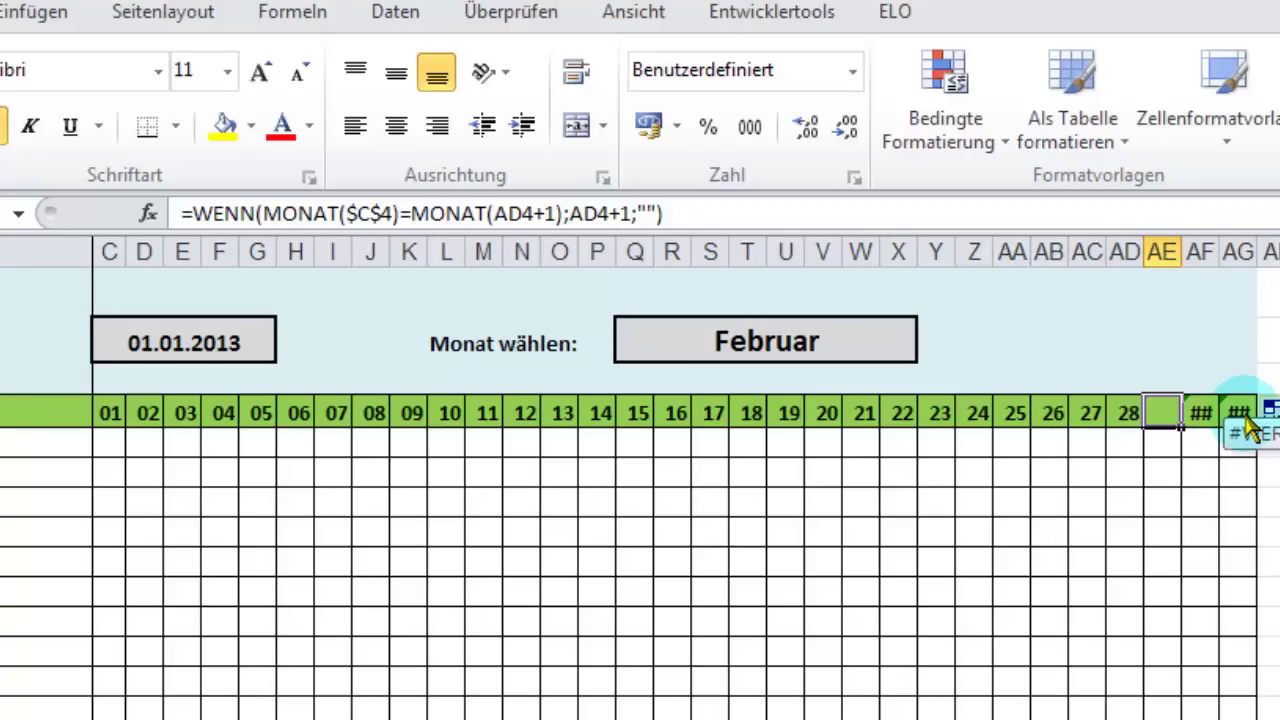
- Wrap D4's formula in WENNFEHLER(...;"") and fill it to AG4, removing the #WERT! errors
click(144, 413)
click(186, 214)
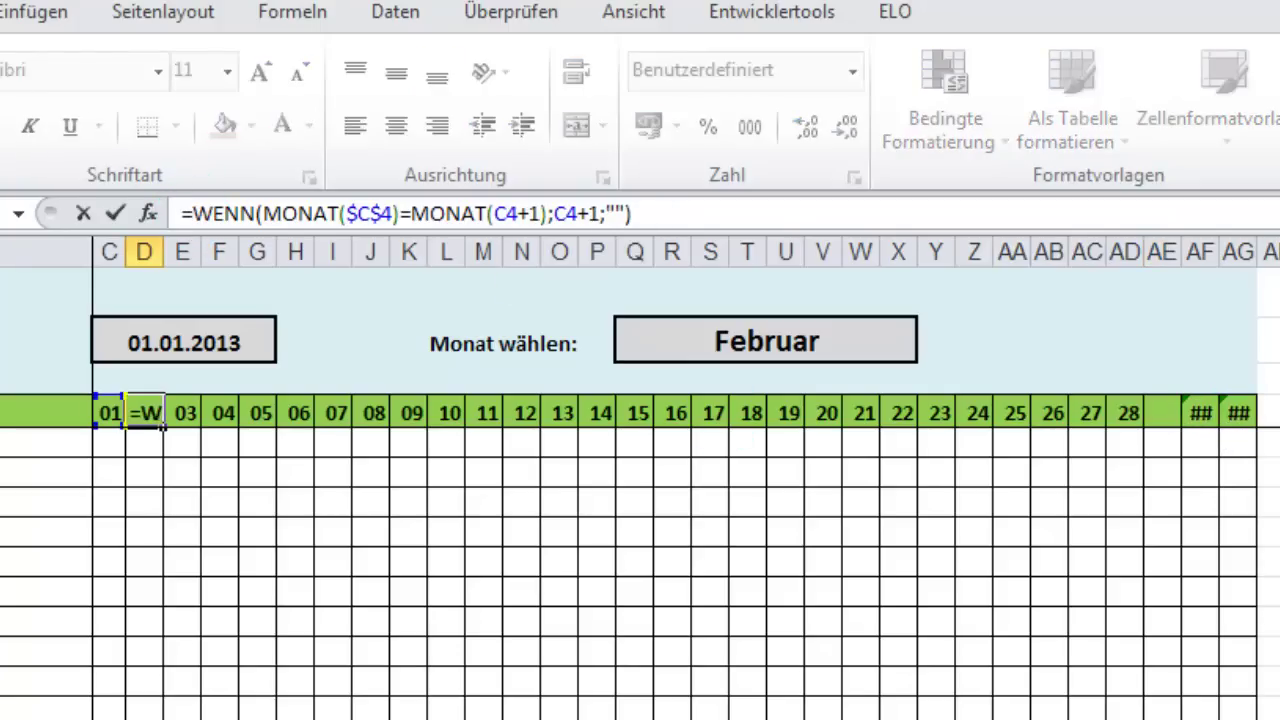
text(wenn)
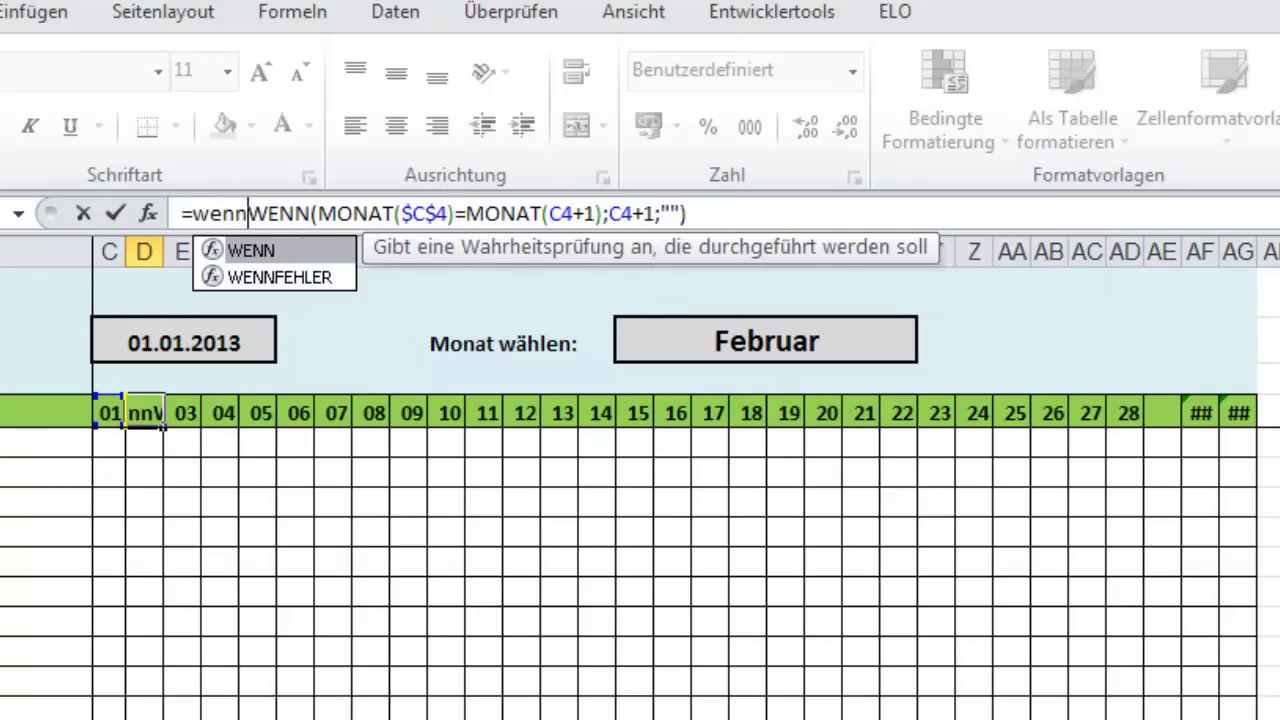
text(fehler)
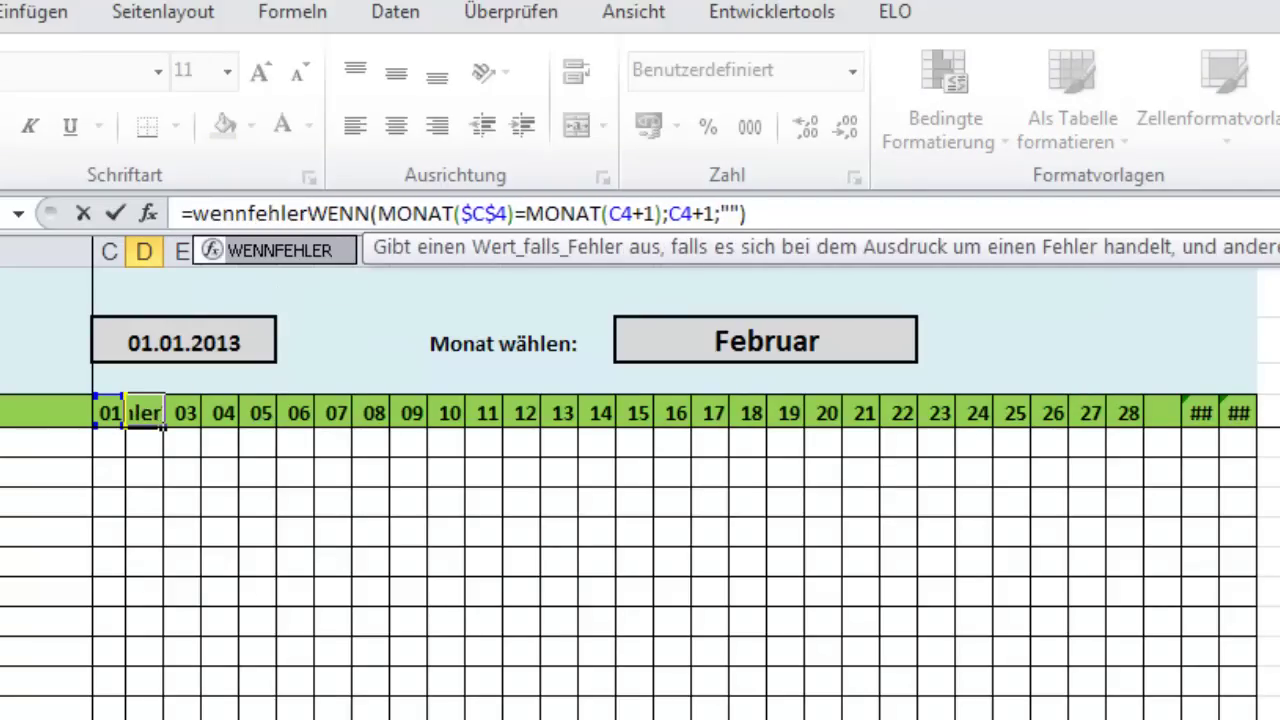
text(()
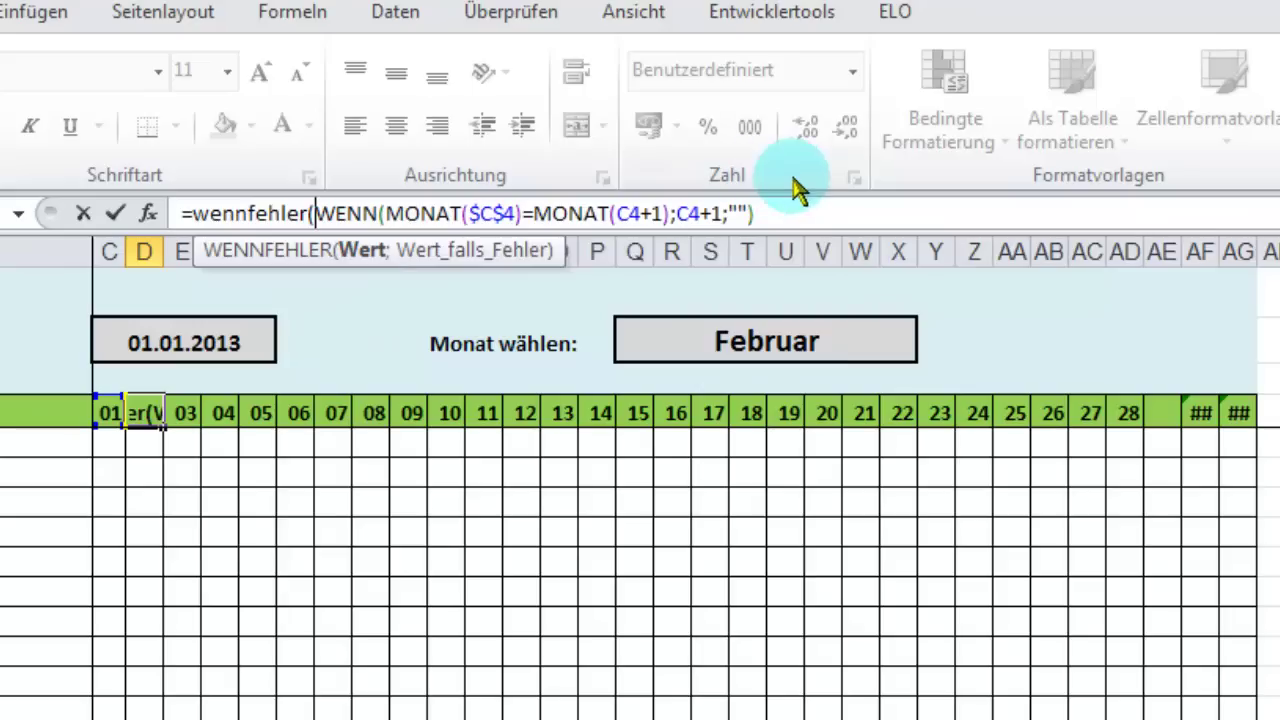
click(771, 216)
text(;"")
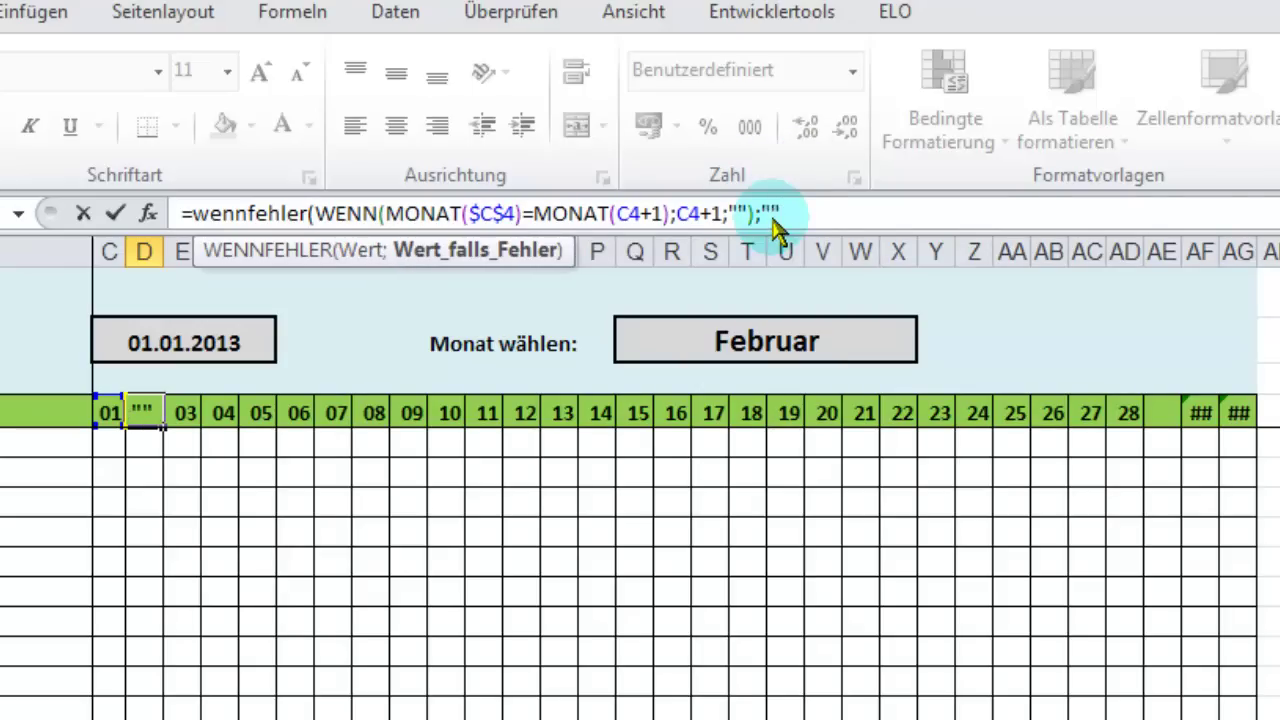
text())
key(ctrl+Return)
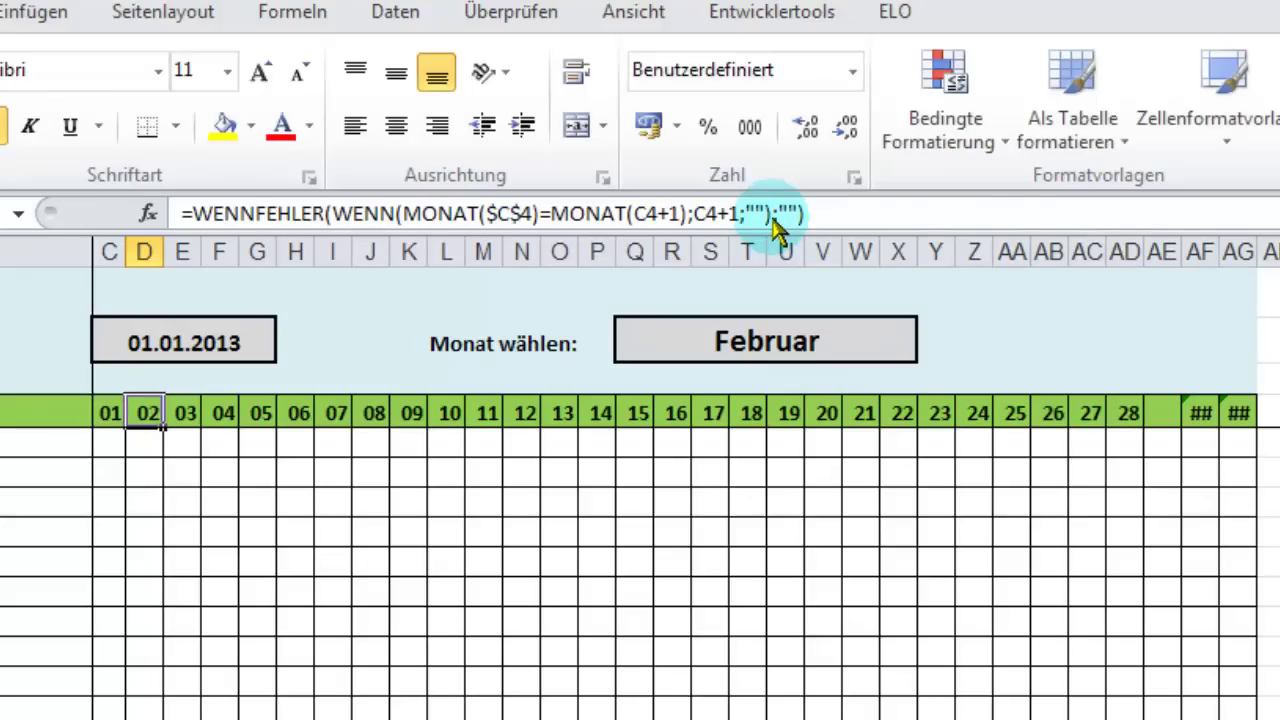
drag(163, 427, 1265, 445)
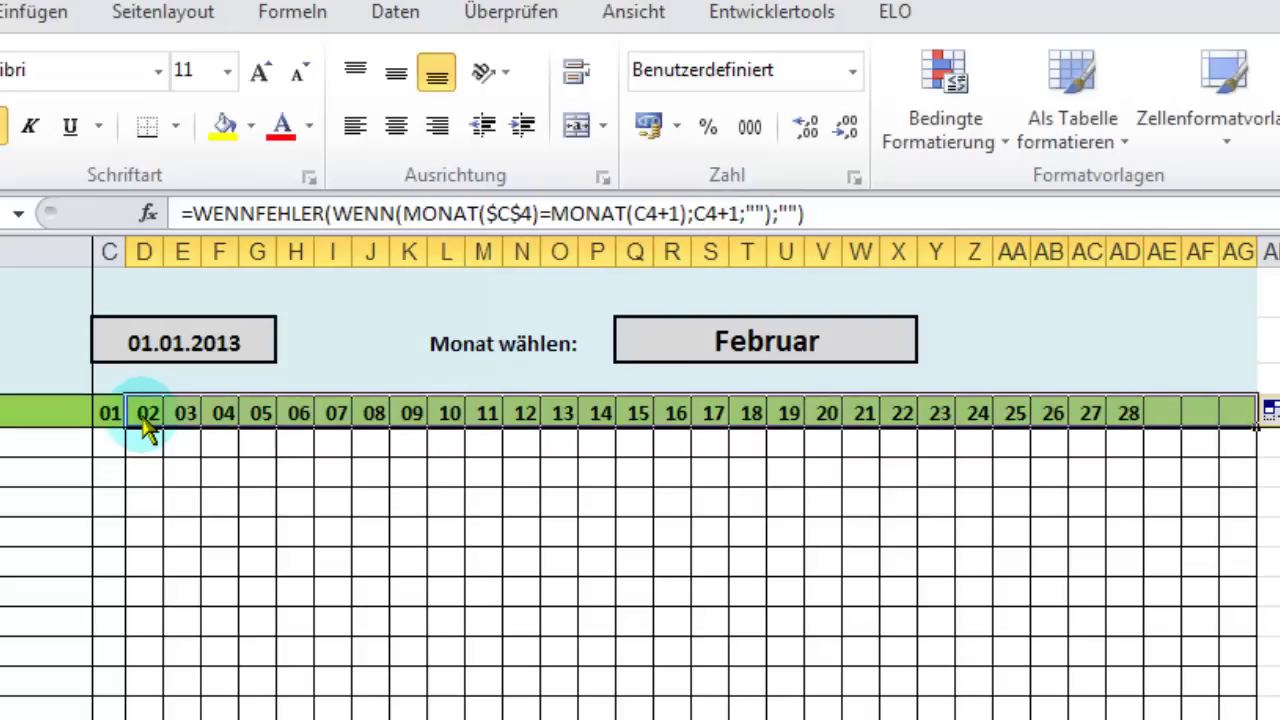
click(110, 414)
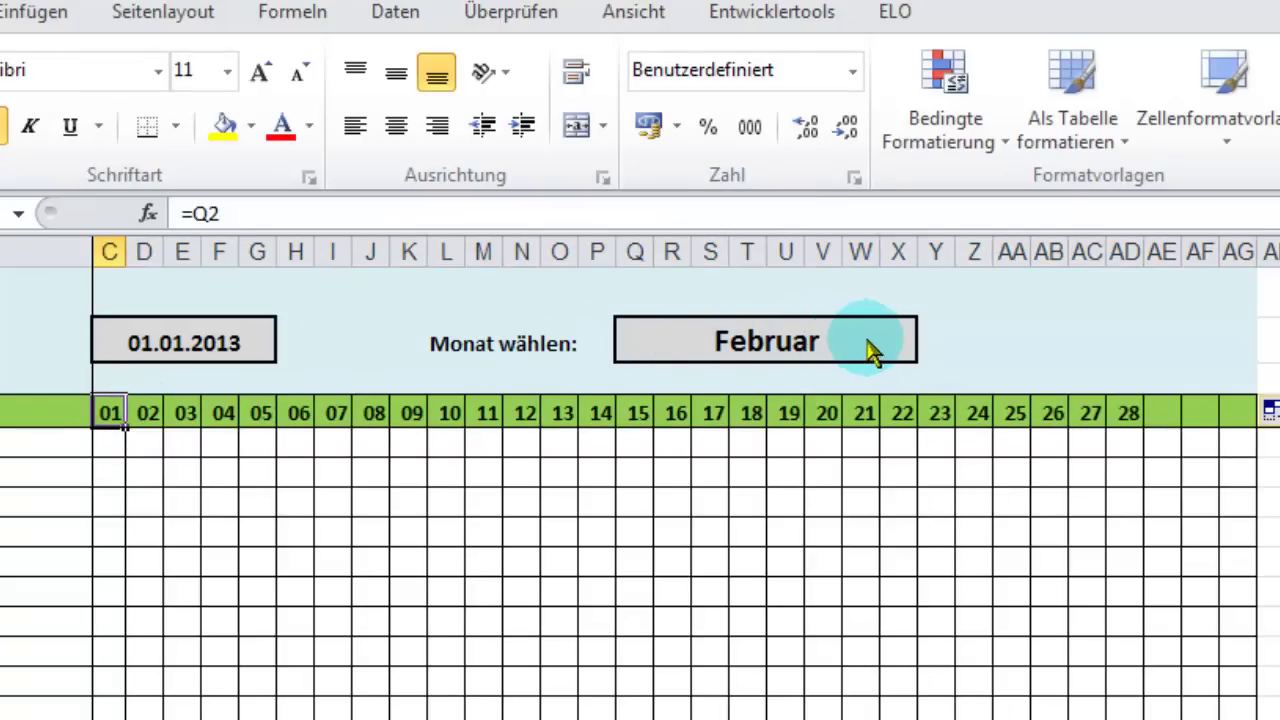
- Test the day header by choosing März, then April, then Januar as the month
click(912, 355)
click(930, 348)
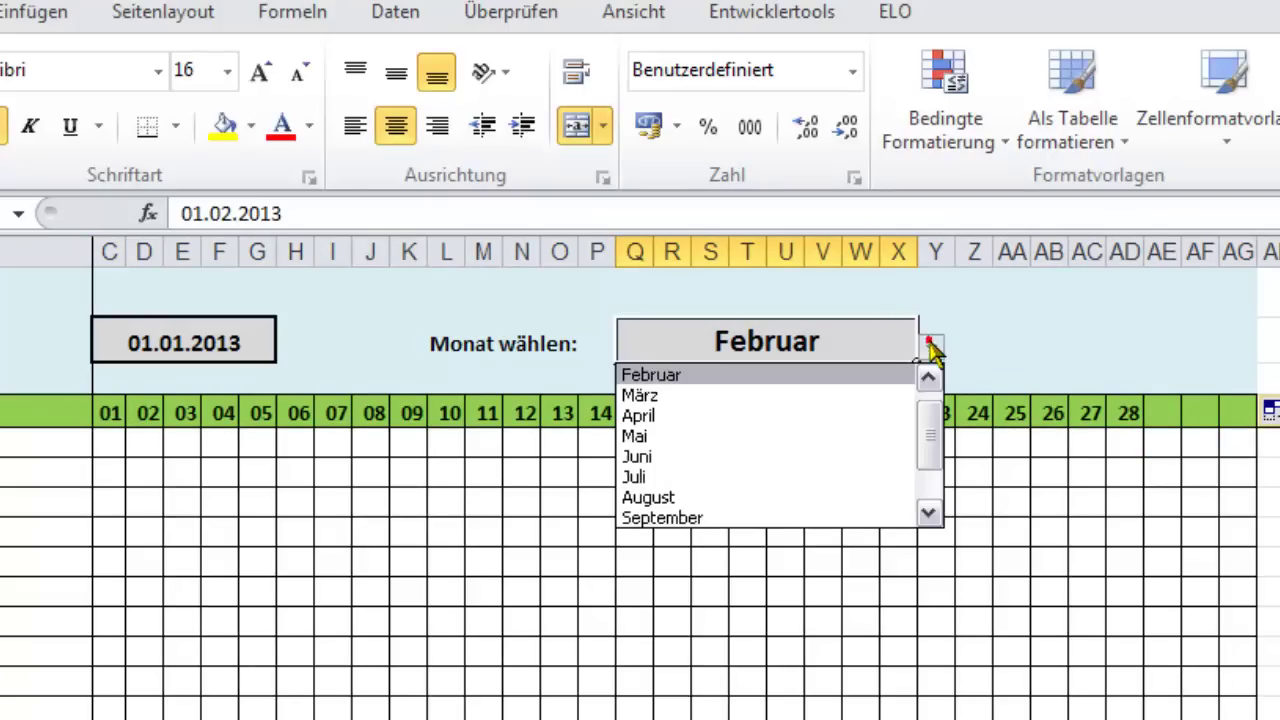
click(672, 398)
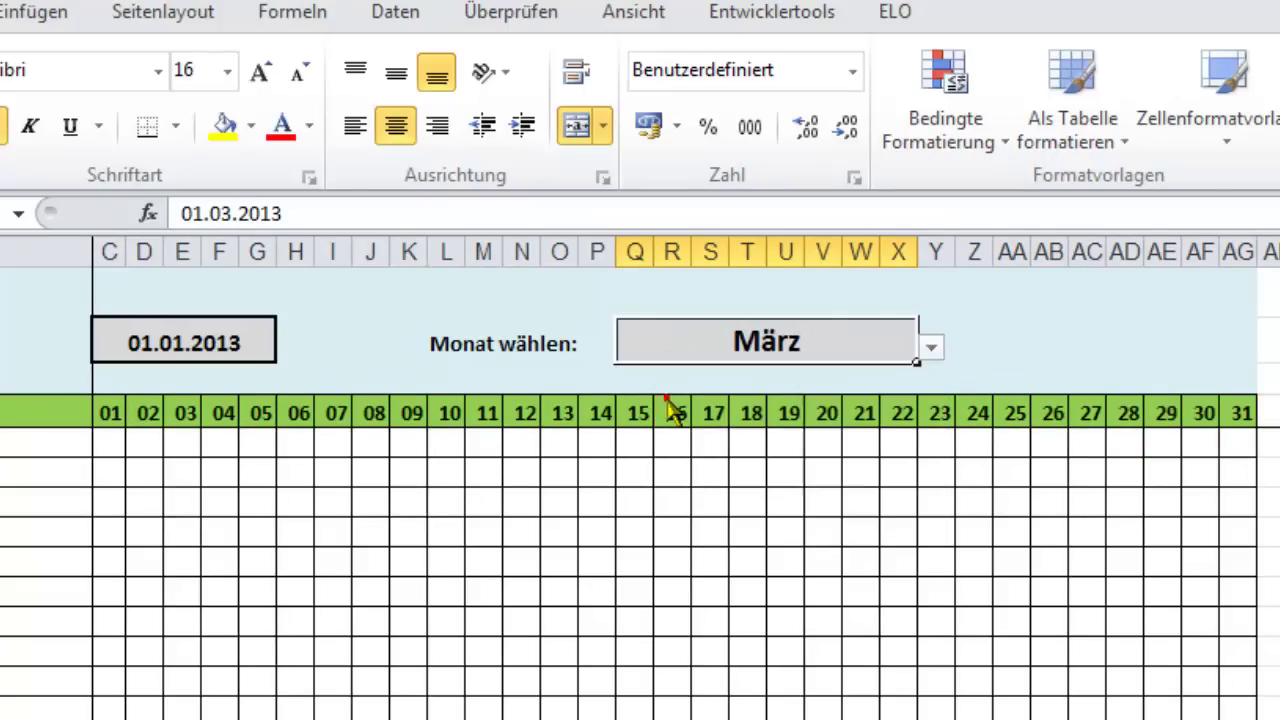
click(930, 348)
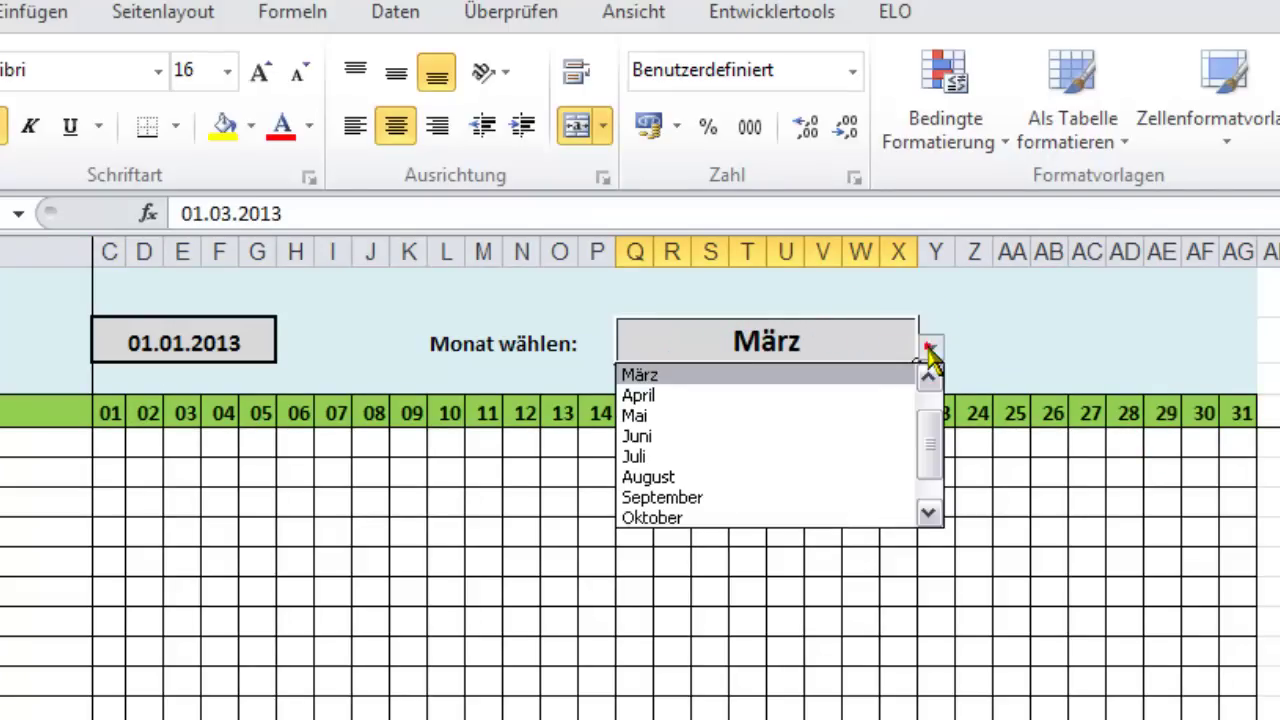
click(645, 395)
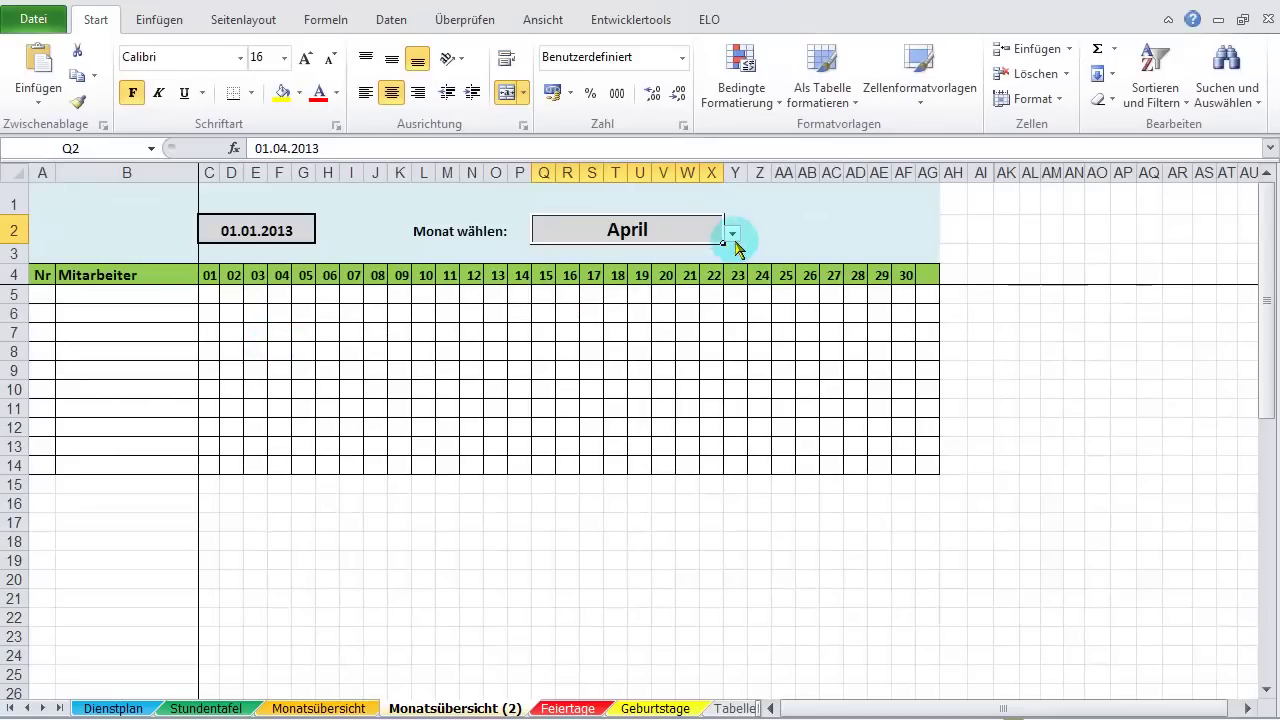
click(733, 234)
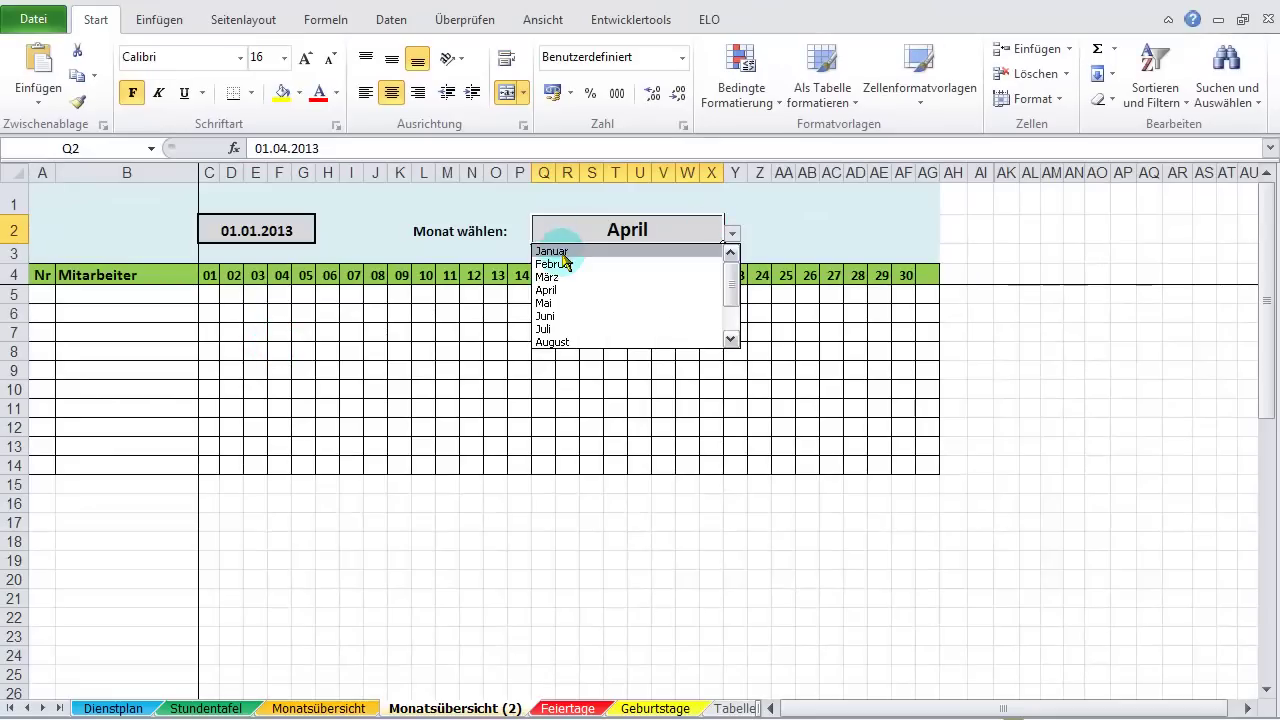
click(560, 248)
click(42, 295)
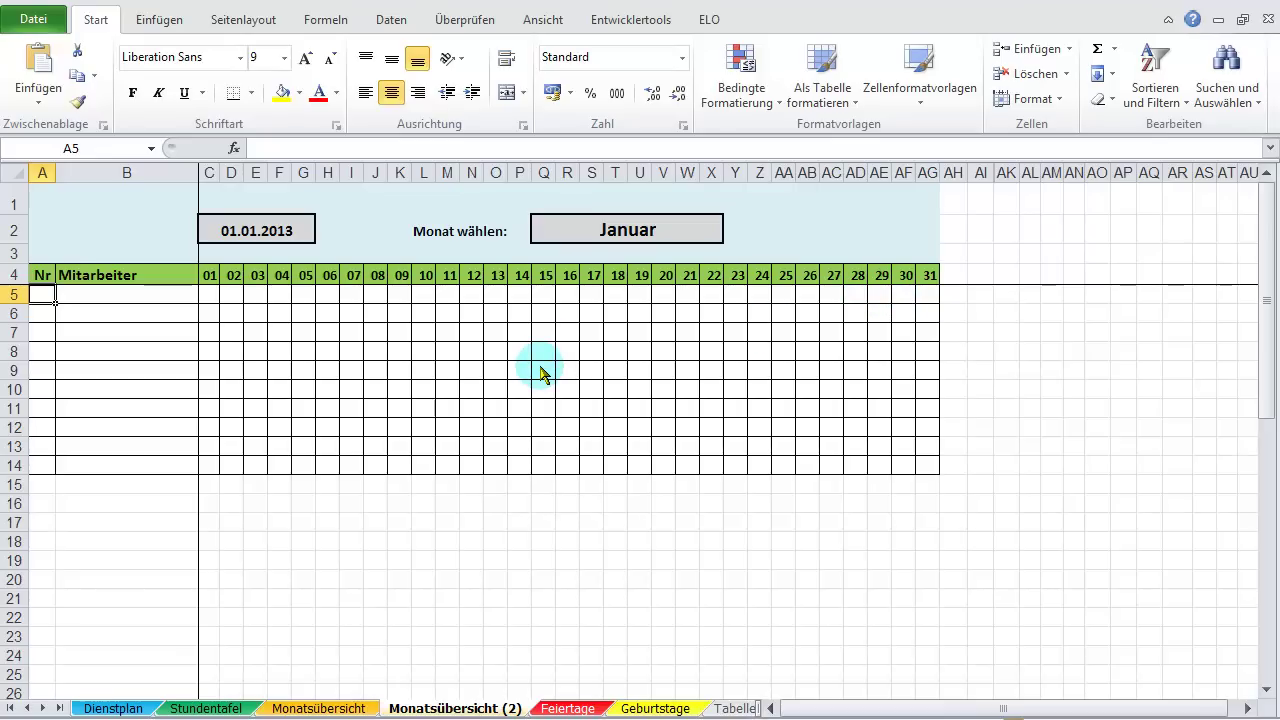
- Start =WVERWEIS( in A5 with the row-anchored reference A$4 as lookup value
text(=wverweis)
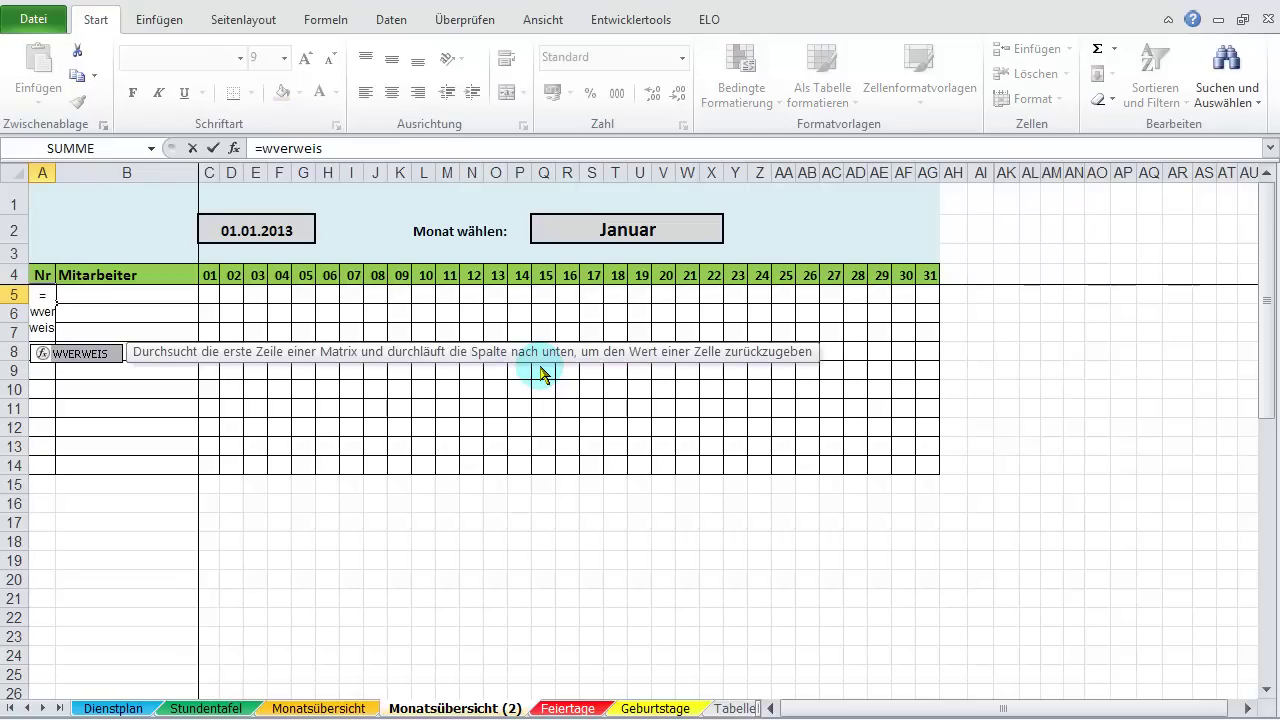
text(()
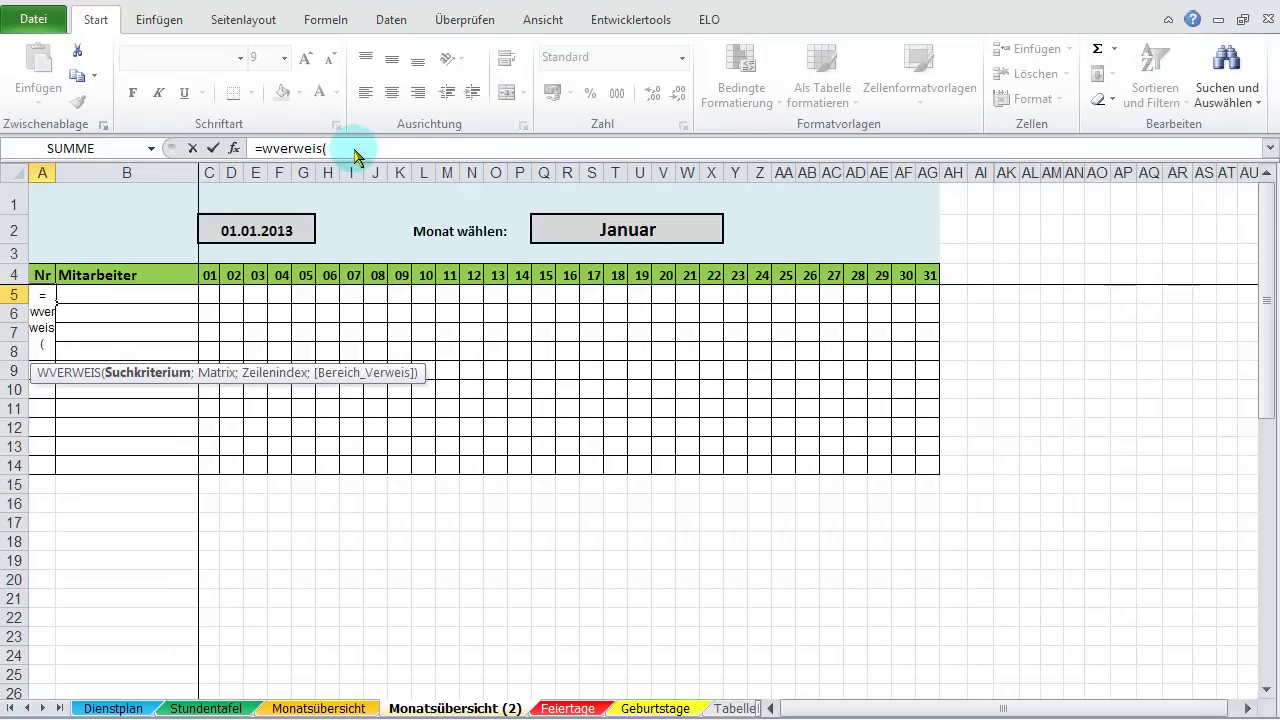
click(330, 150)
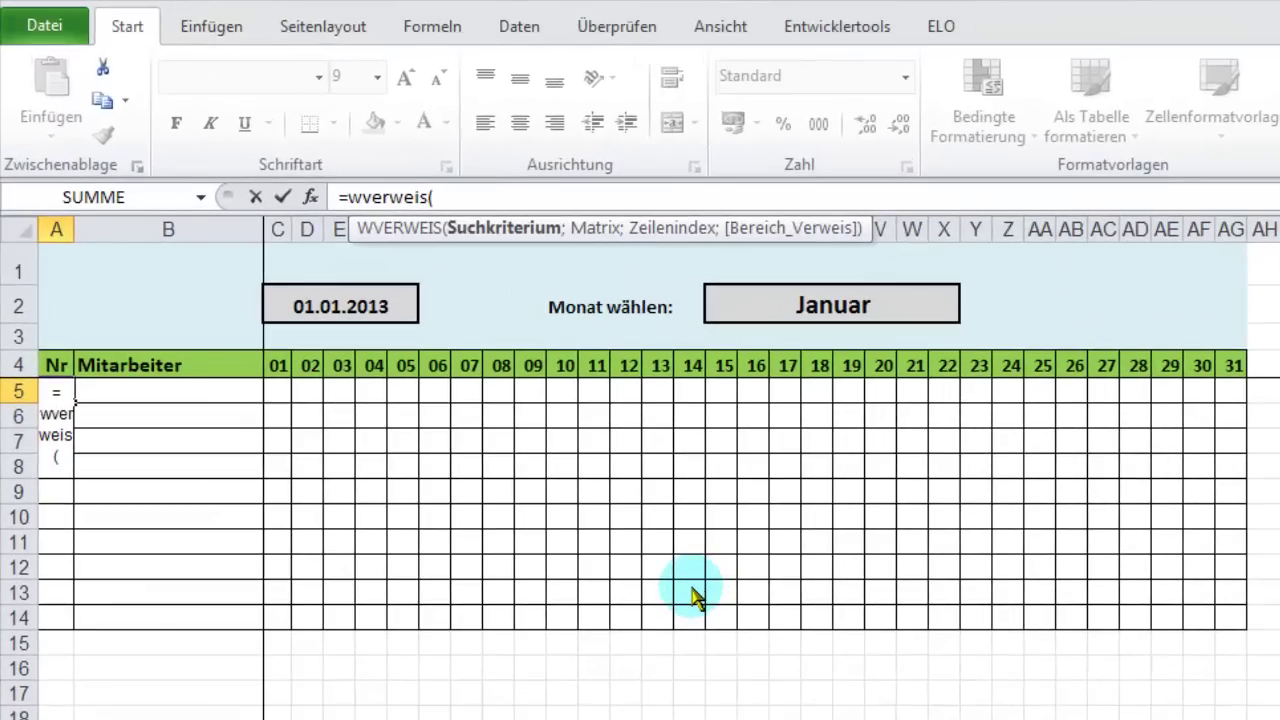
click(55, 366)
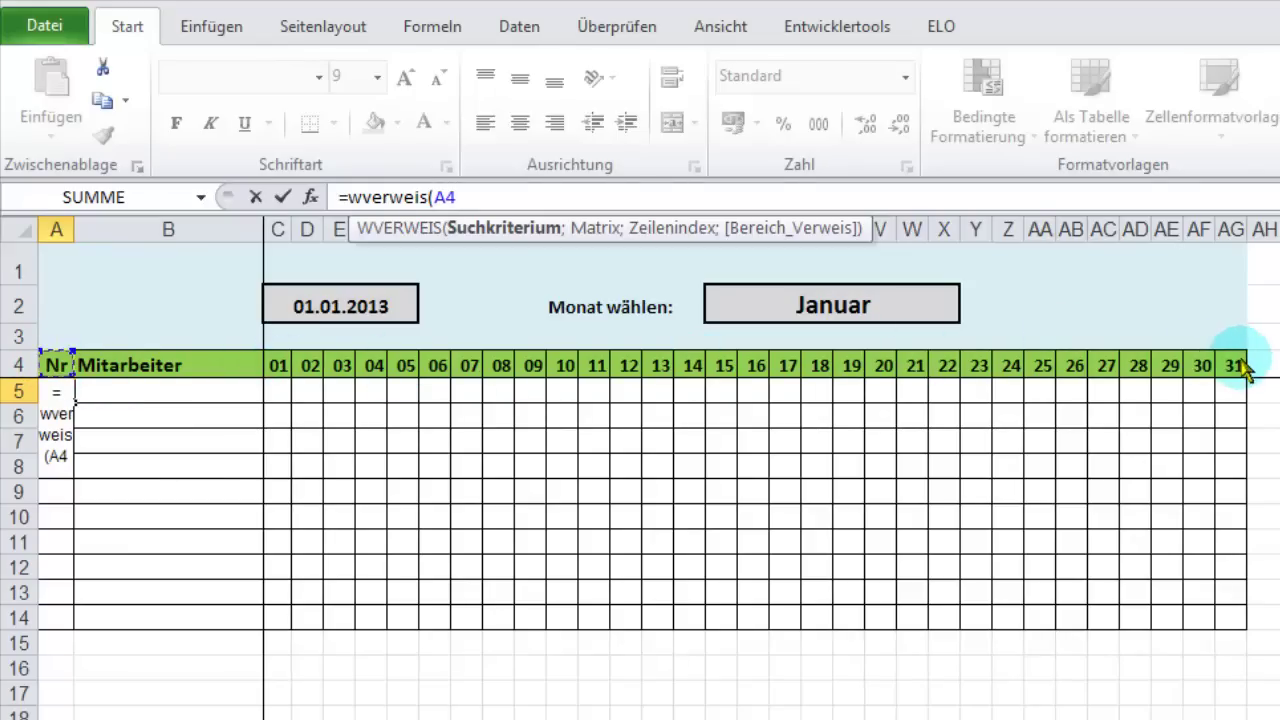
key(F4)
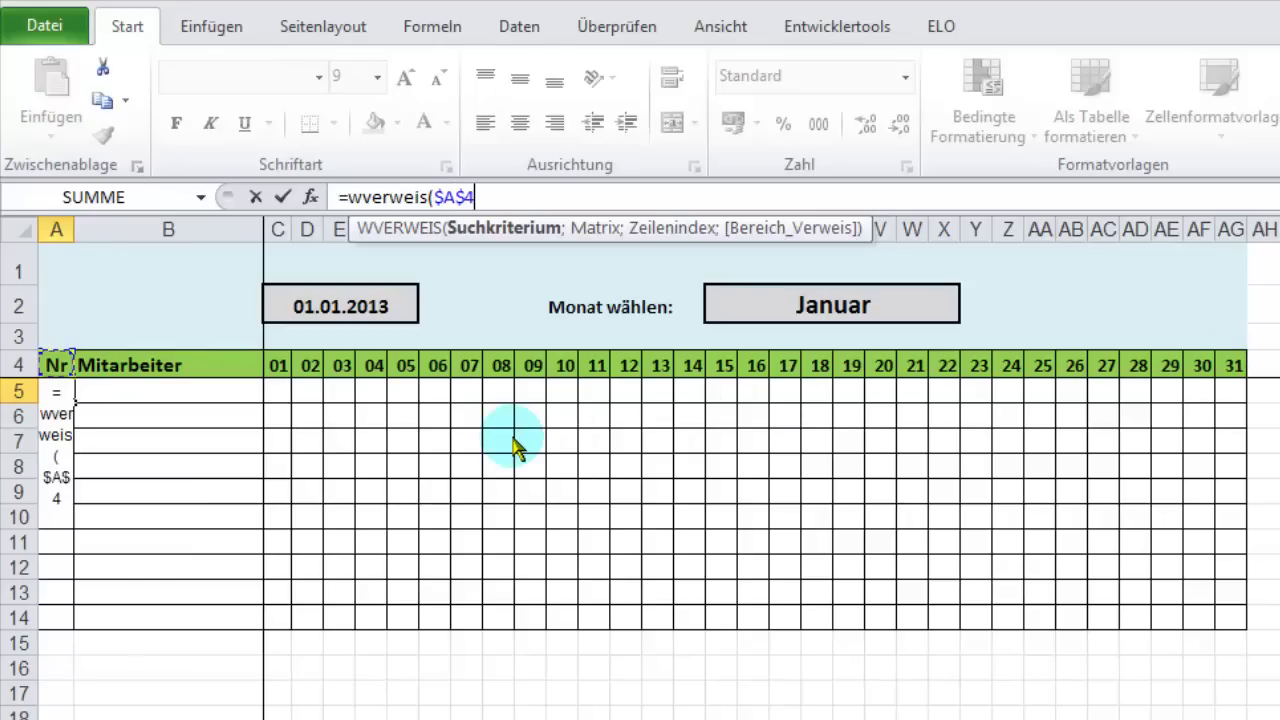
key(F4)
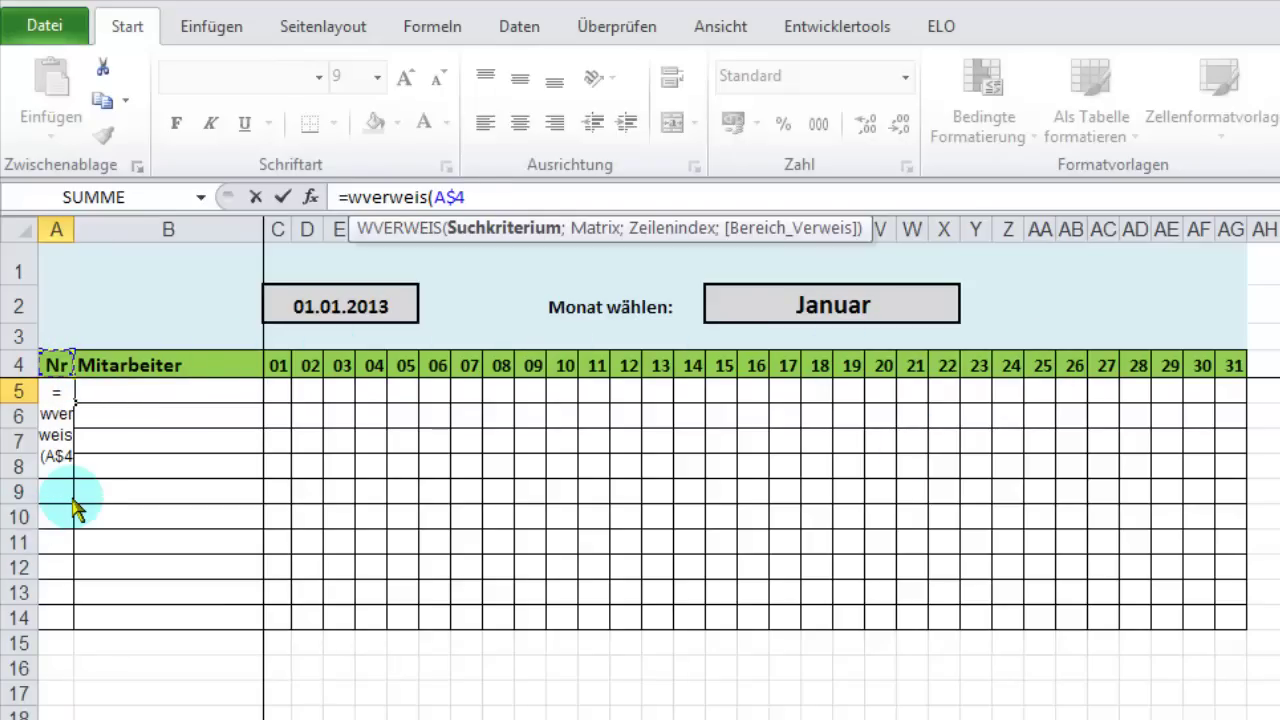
text(;)
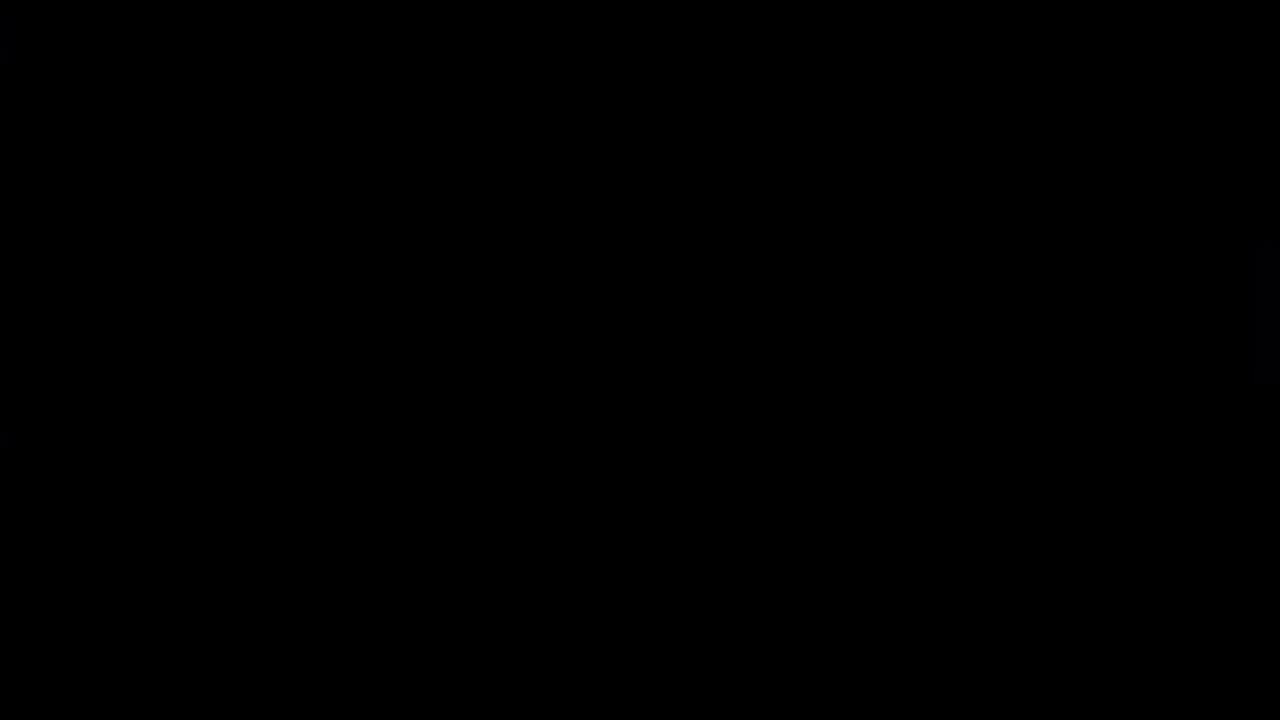
- Add the named range Dienstplan as the formula's lookup table
key(ctrl+Page_Down)
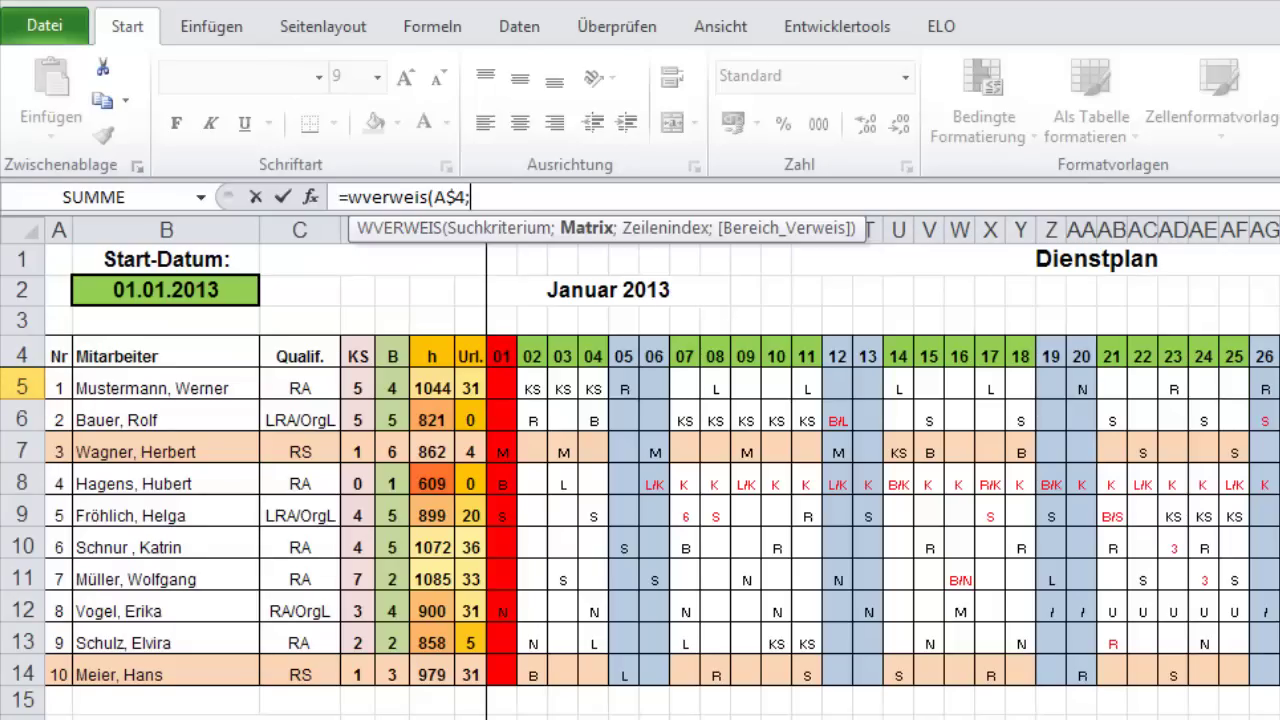
text(die)
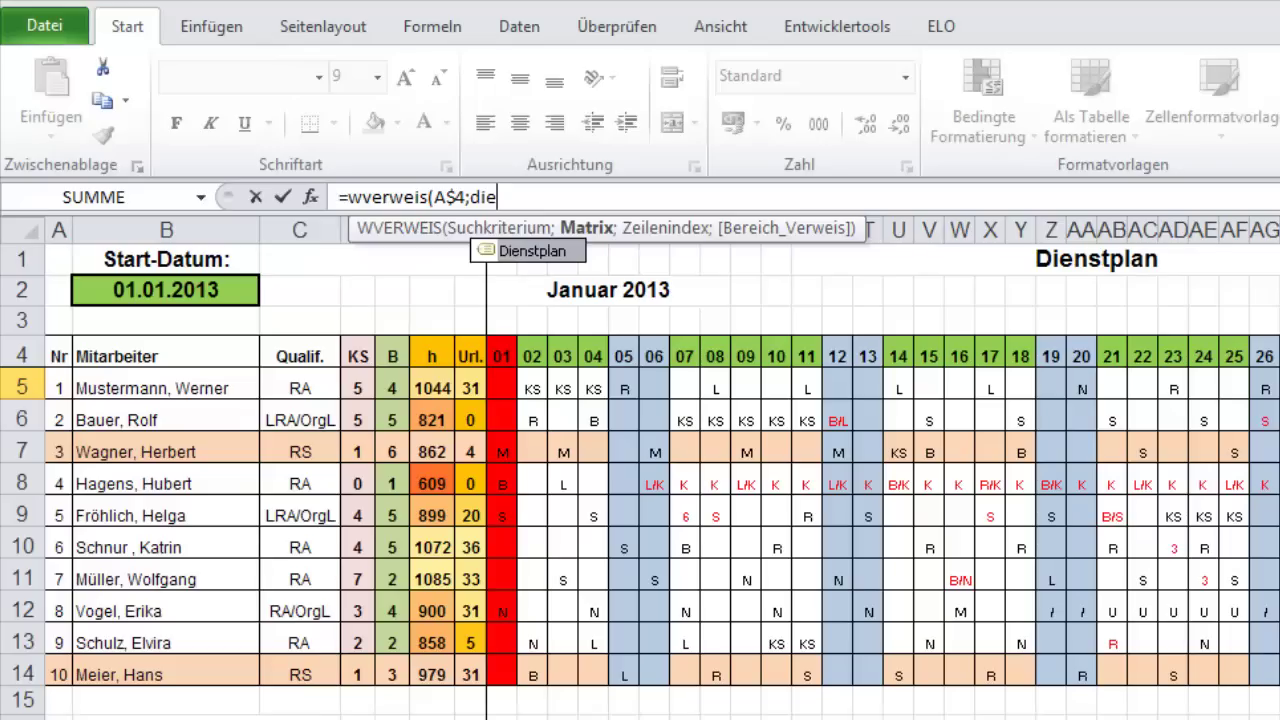
double_click(520, 258)
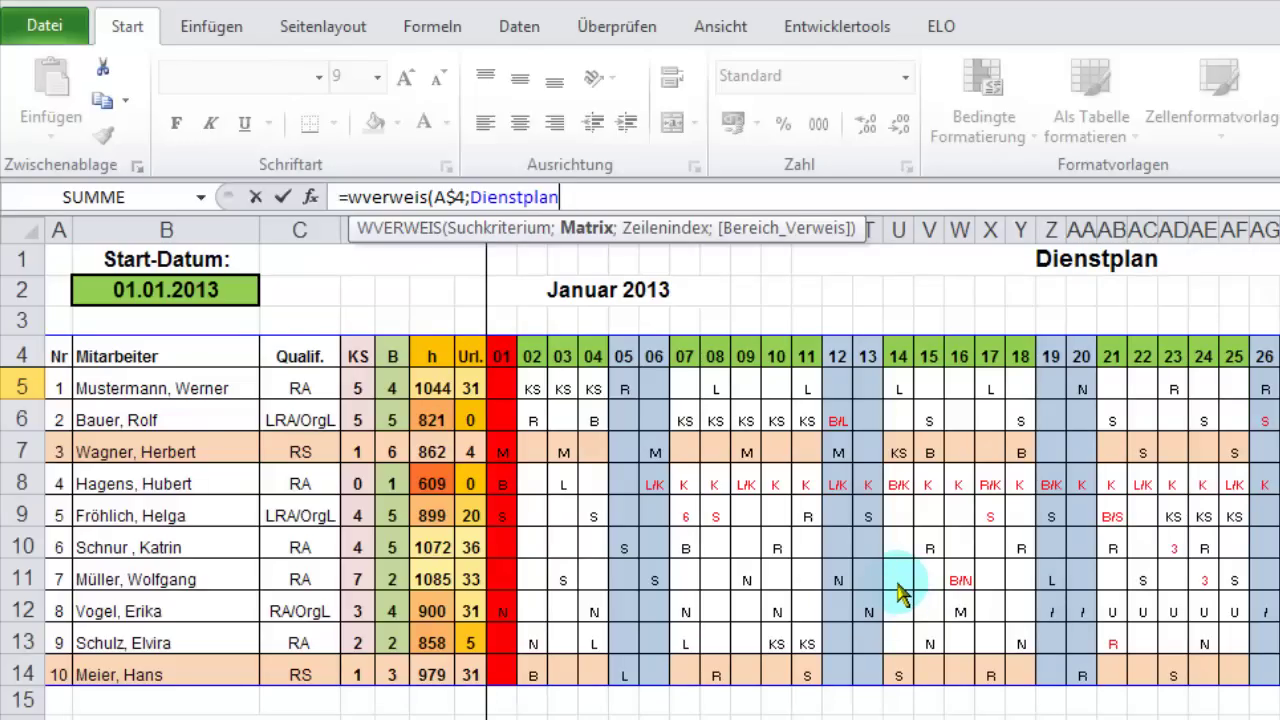
text(;)
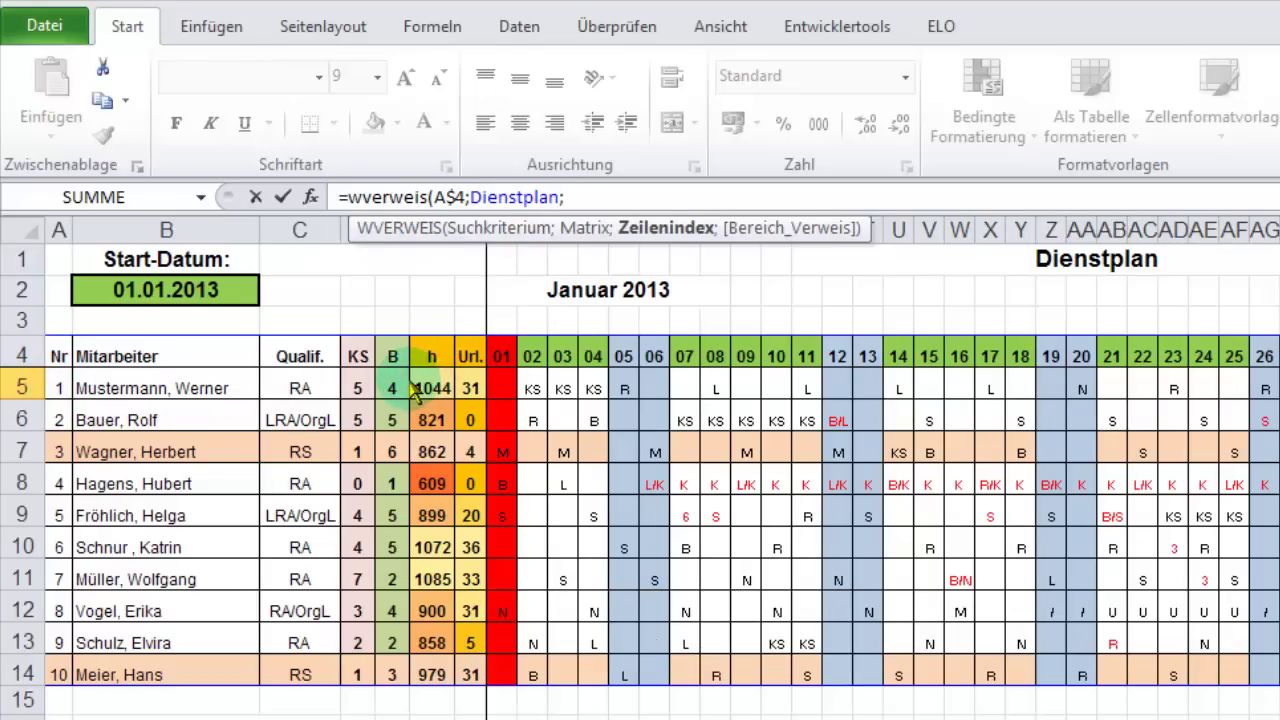
- Add ZEILE(A2) as the row index and 0 for an exact match
text(zeil)
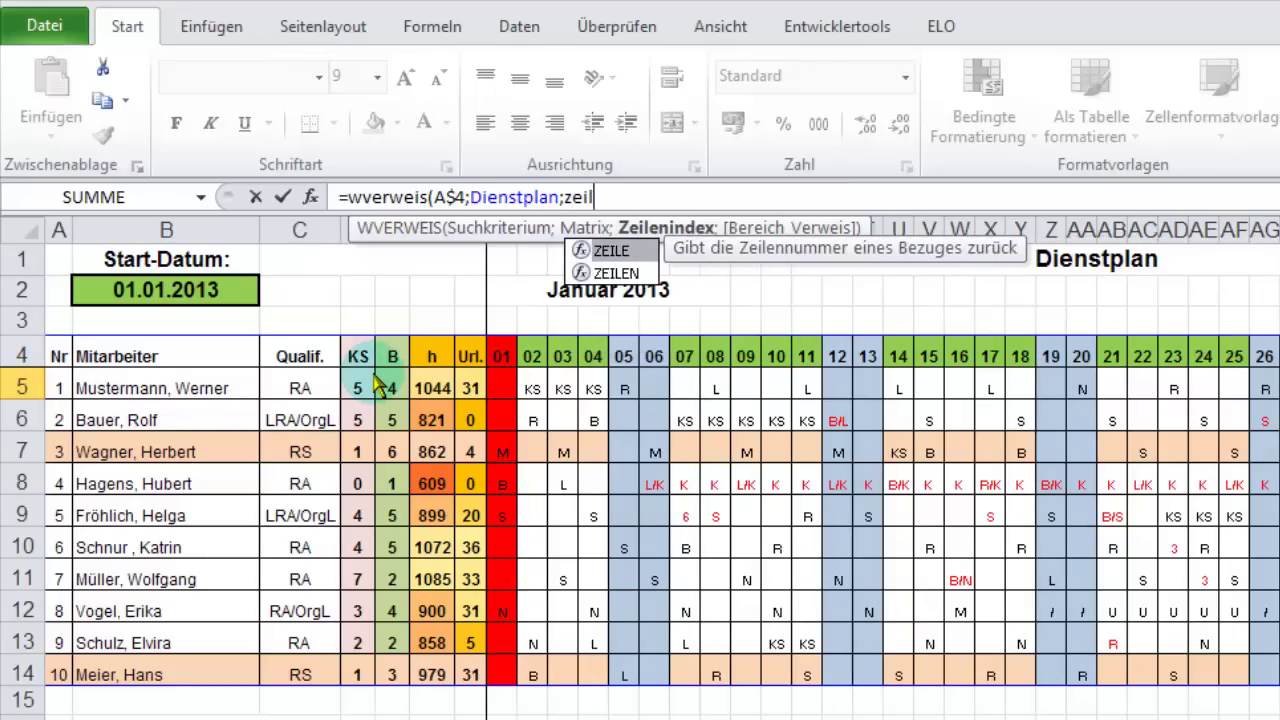
text(e()
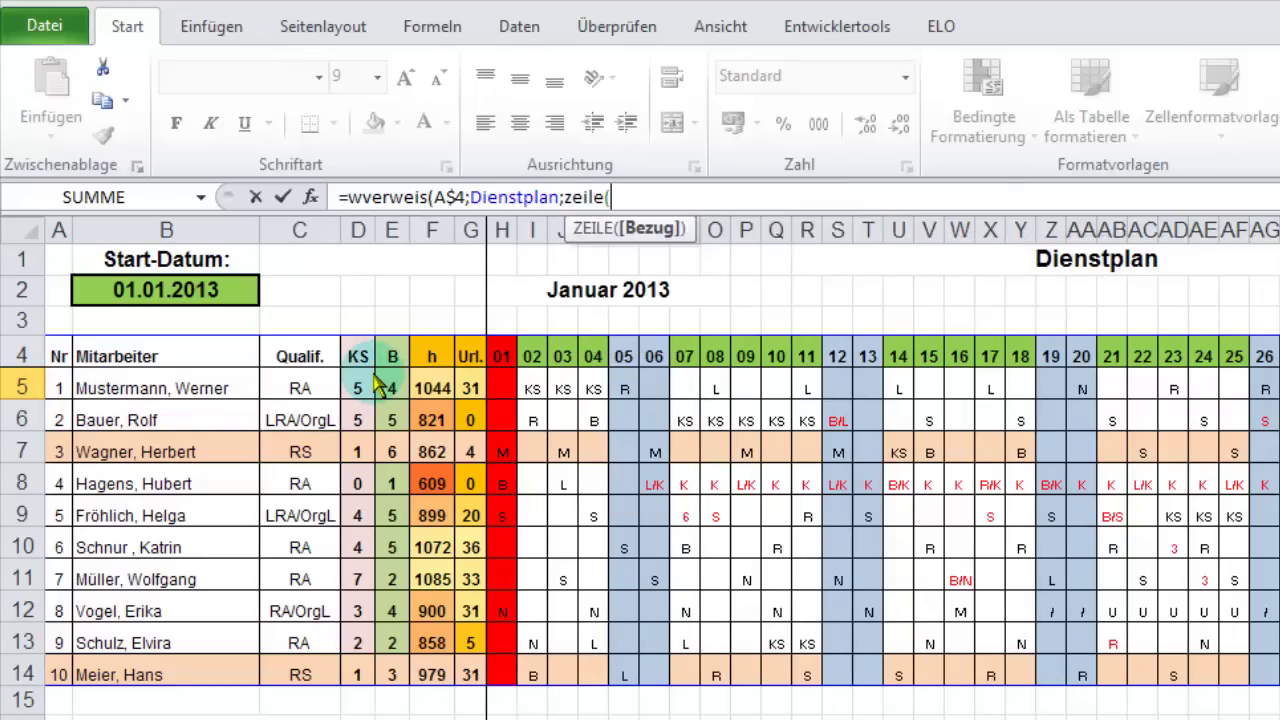
text(a2))
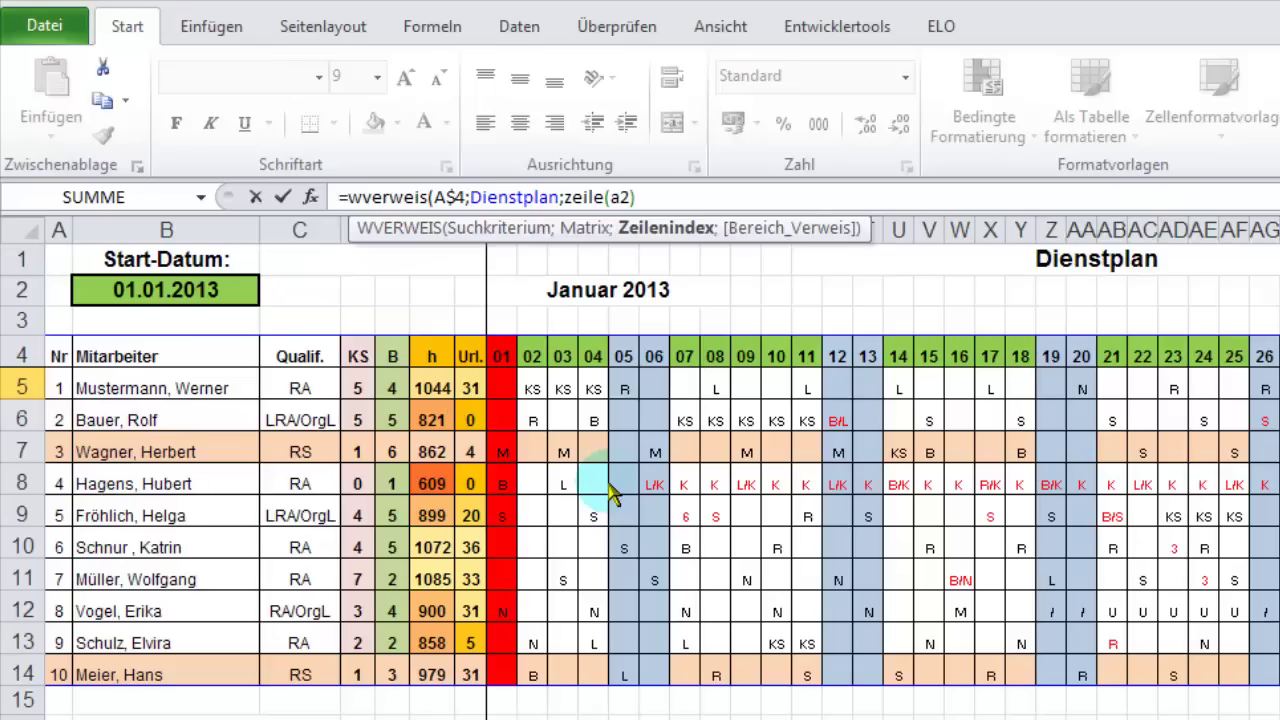
text();0)
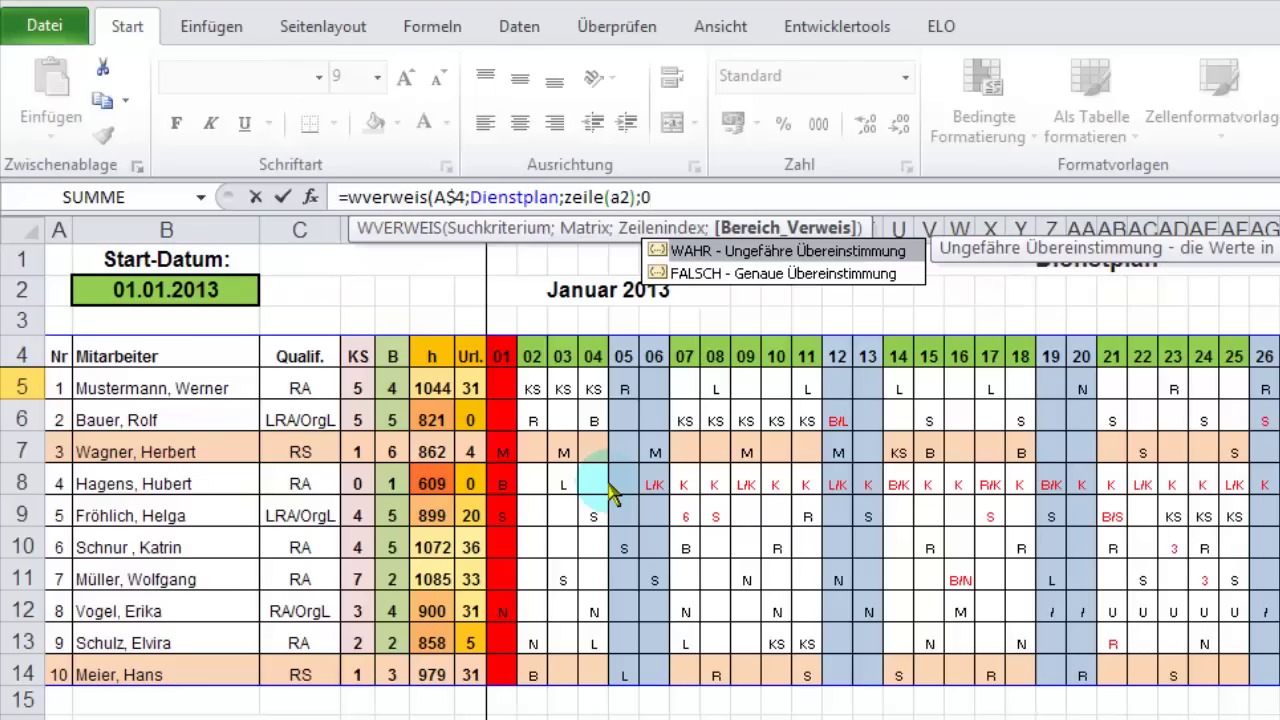
- Close the WVERWEIS formula in A5 and fill it across and down to AG14
text())
key(Return)
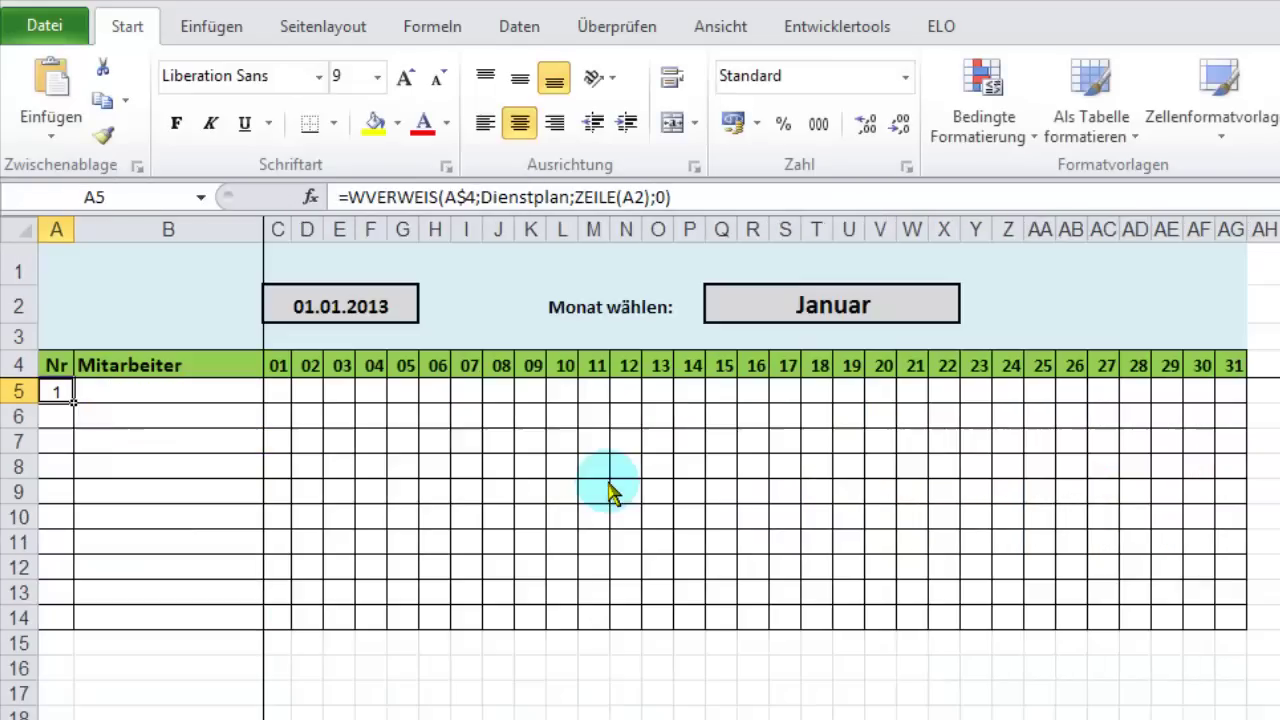
mouse_move(74, 402)
mouse_down()
mouse_move(1240, 382)
mouse_move(1246, 628)
mouse_up()
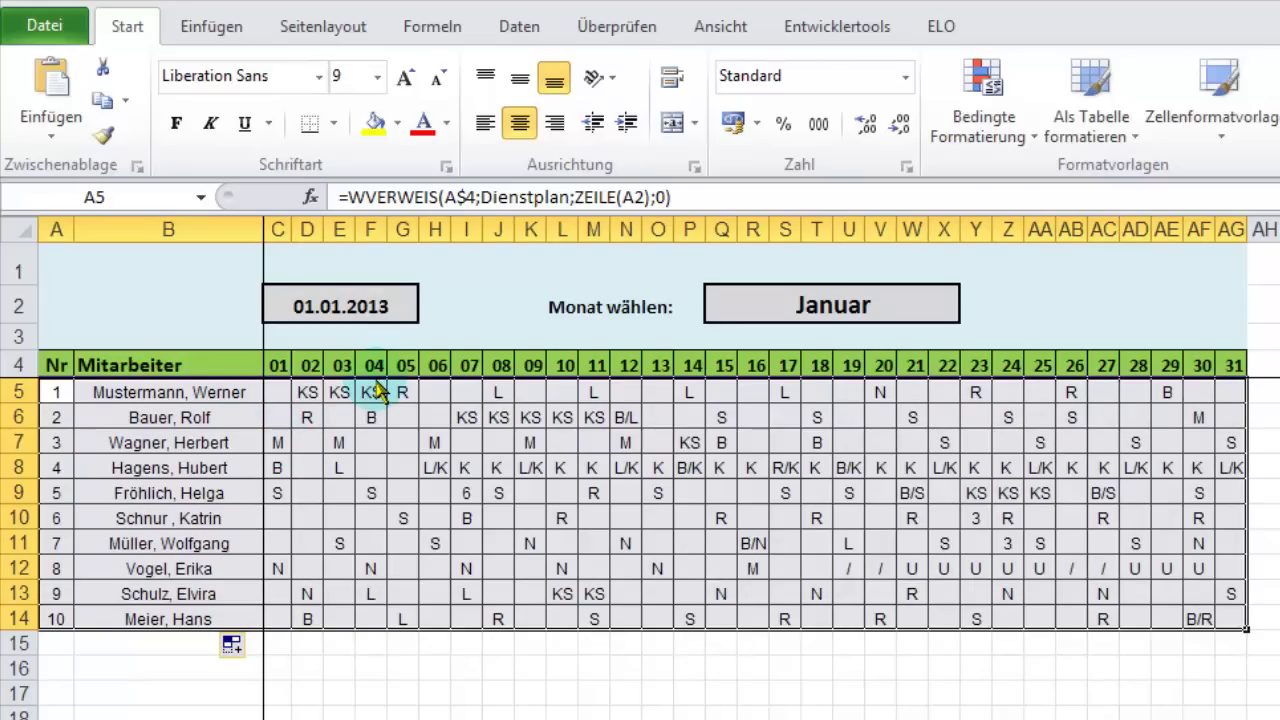
- Switch the month in Q2 to Februar
click(968, 307)
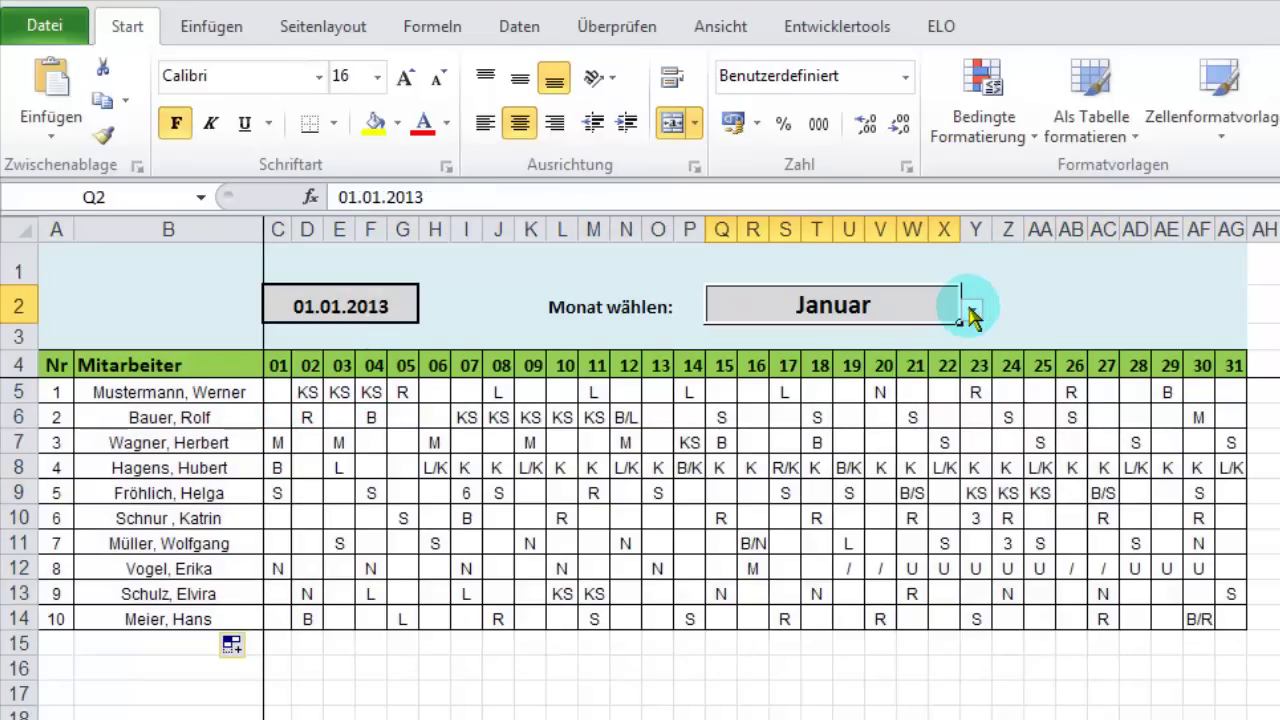
click(970, 309)
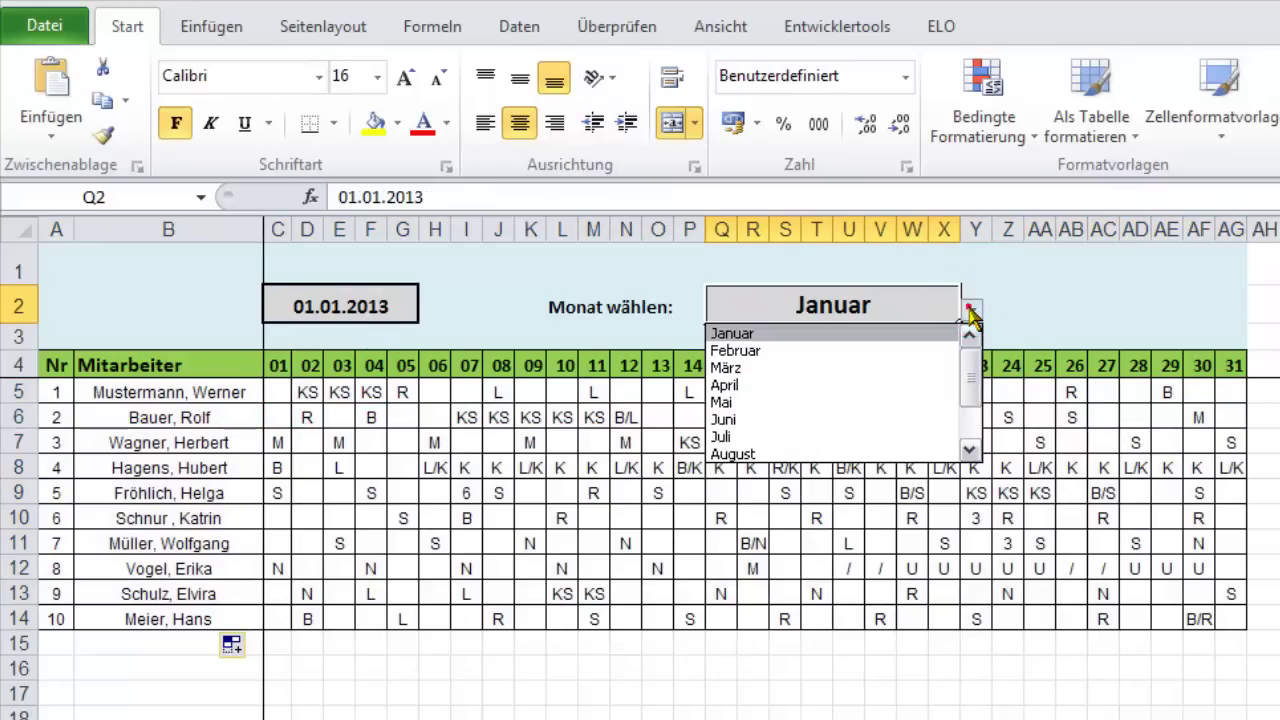
click(736, 350)
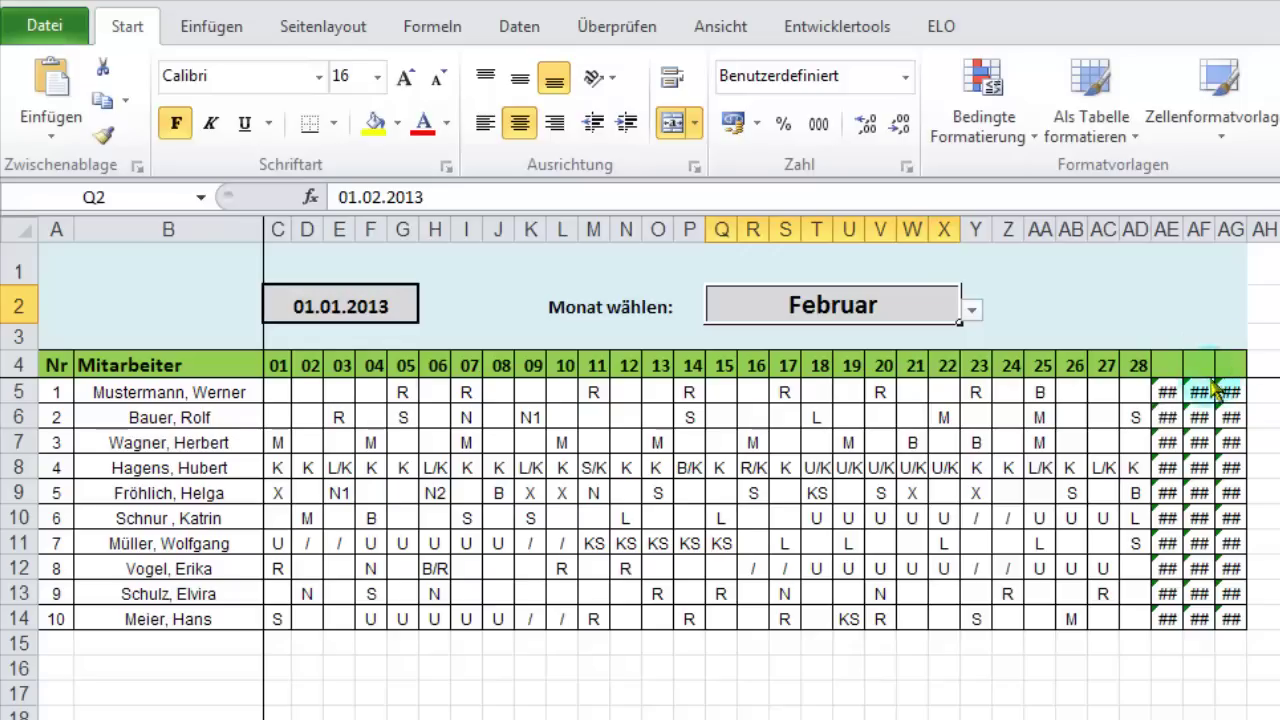
- Wrap A5's lookup as =WENNFEHLER(WVERWEIS(A$4;Dienstplan;ZEILE(A2);0);"") and fill it over rows 5–14
click(60, 398)
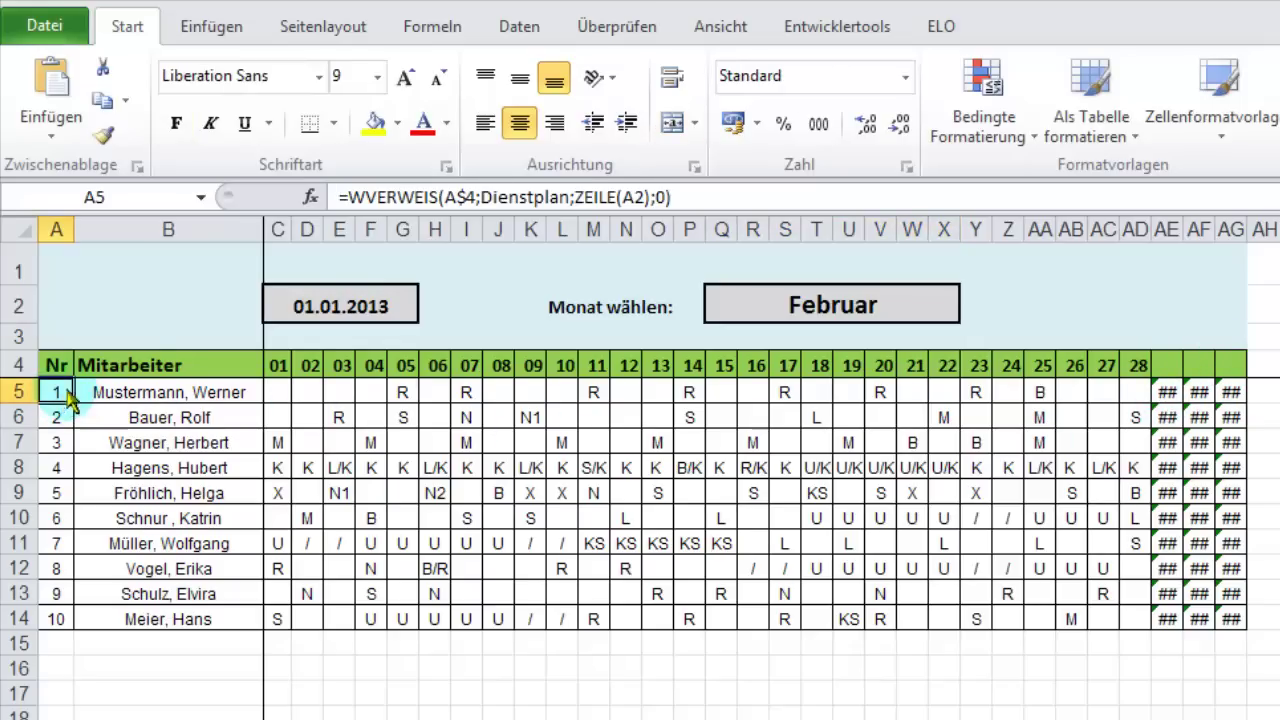
click(347, 200)
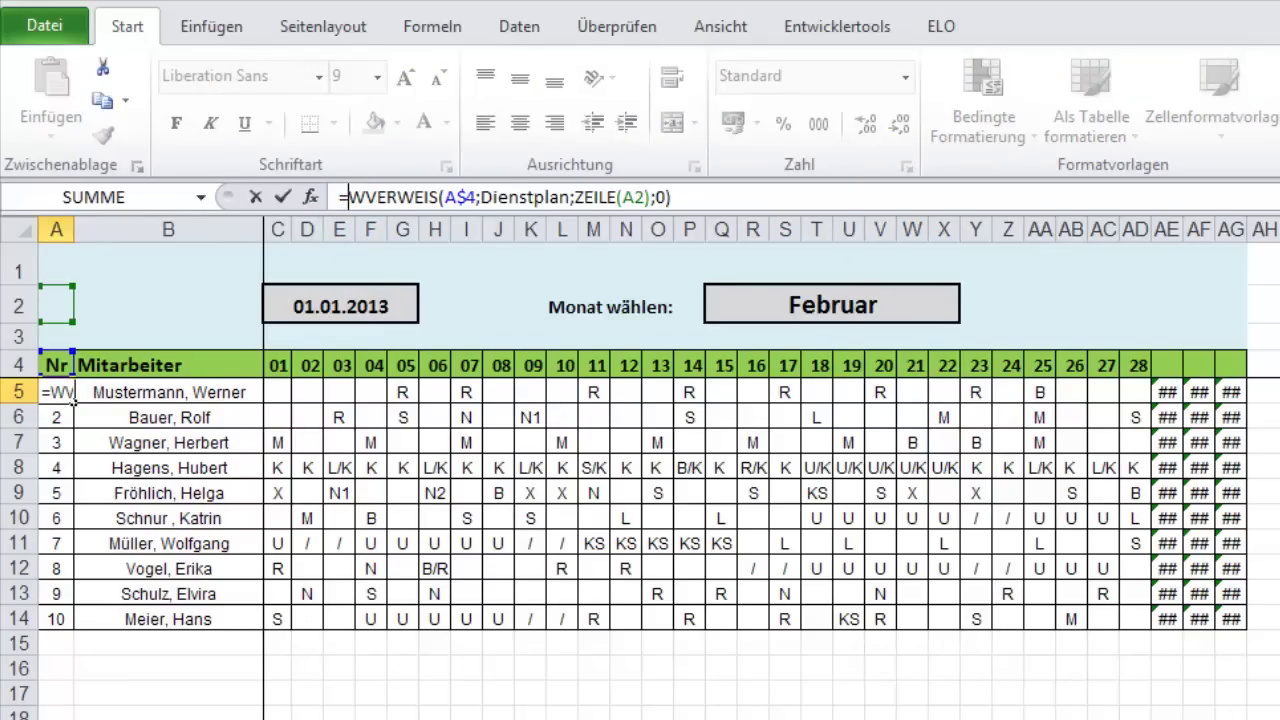
text(wennfehler)
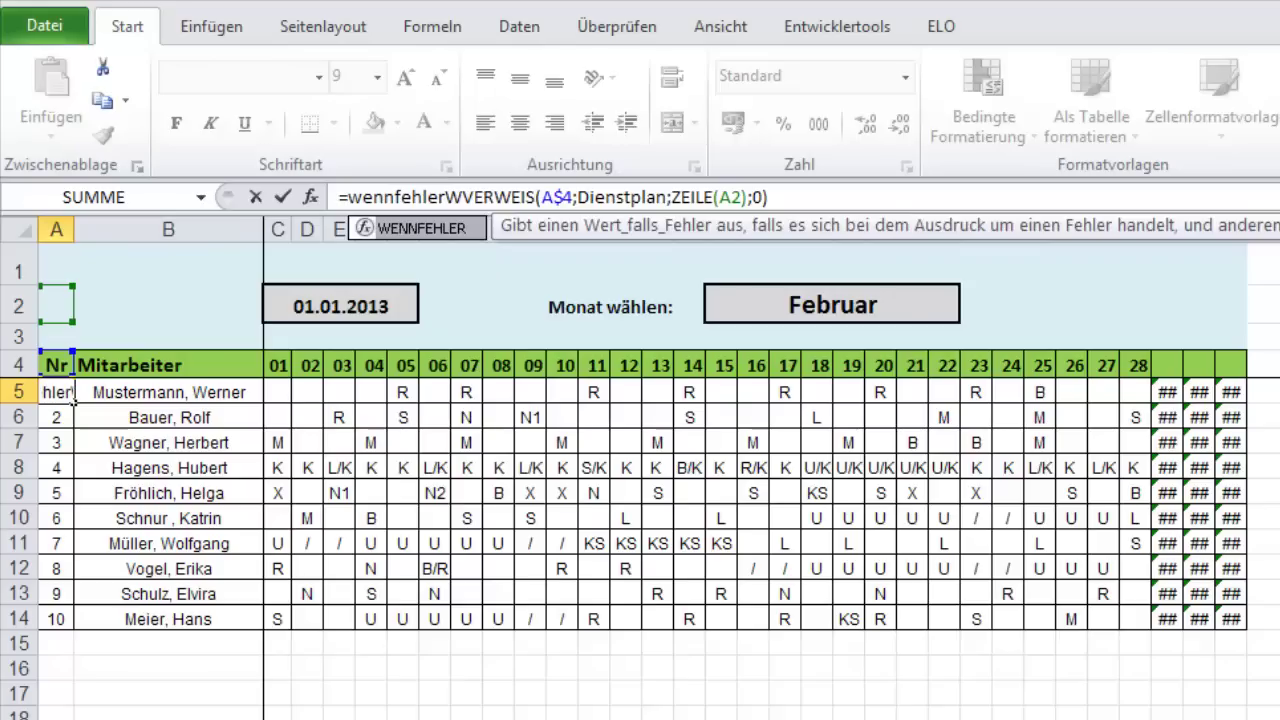
text(()
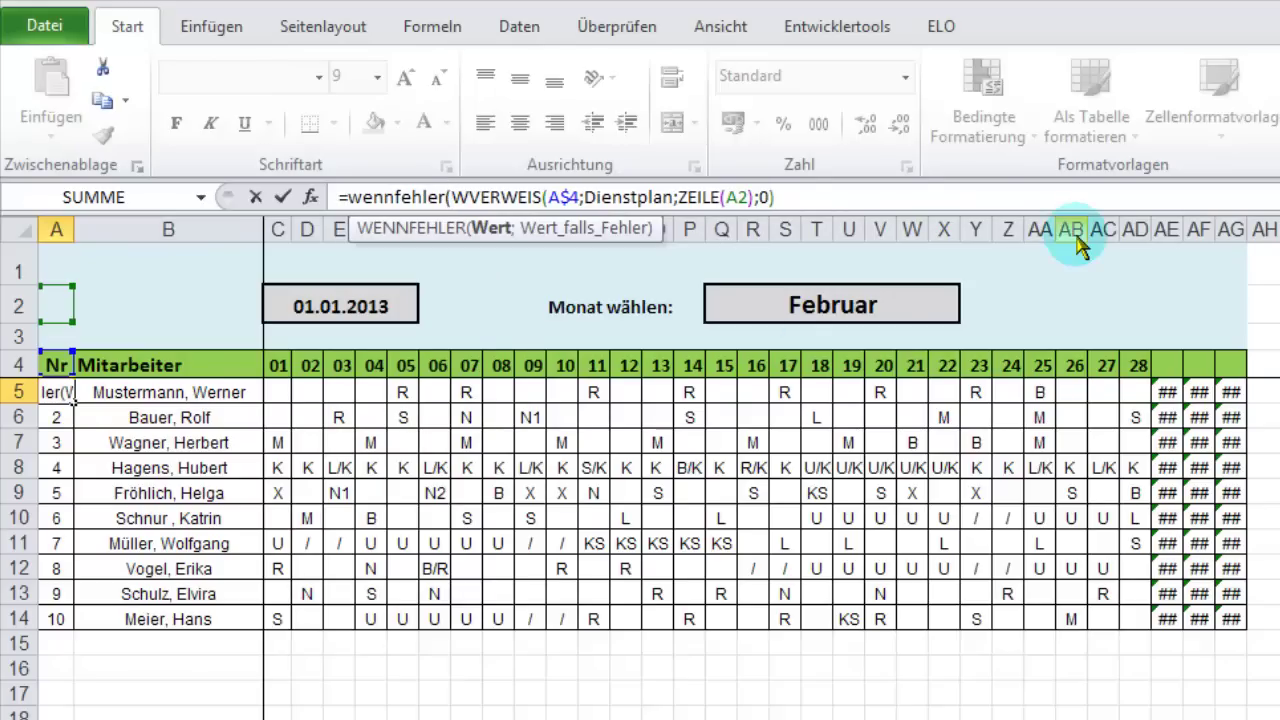
text(;)
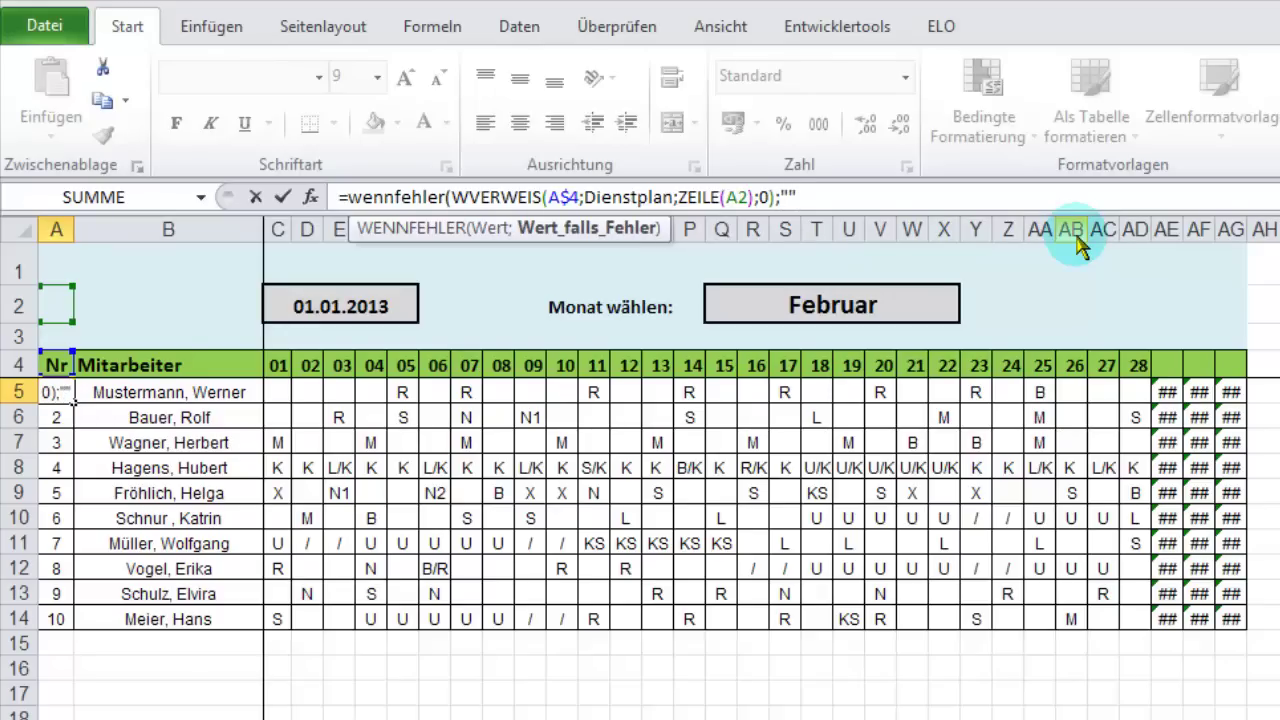
text())
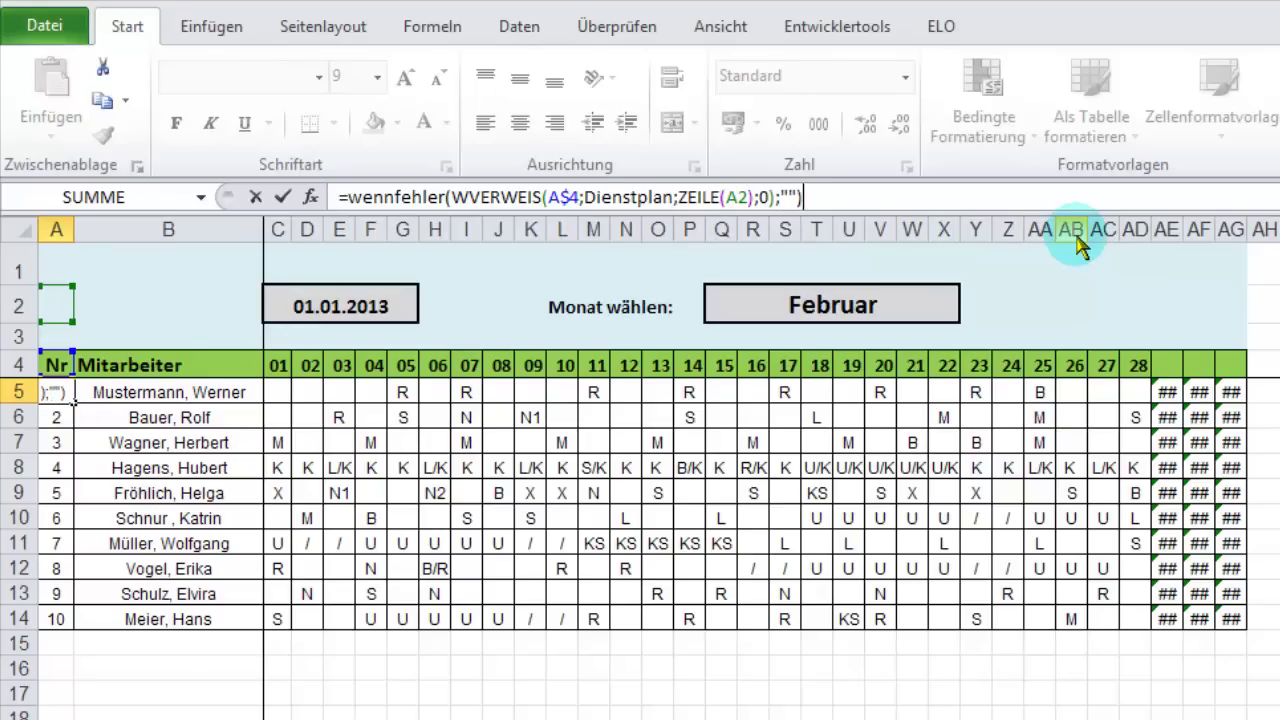
key(ctrl+Return)
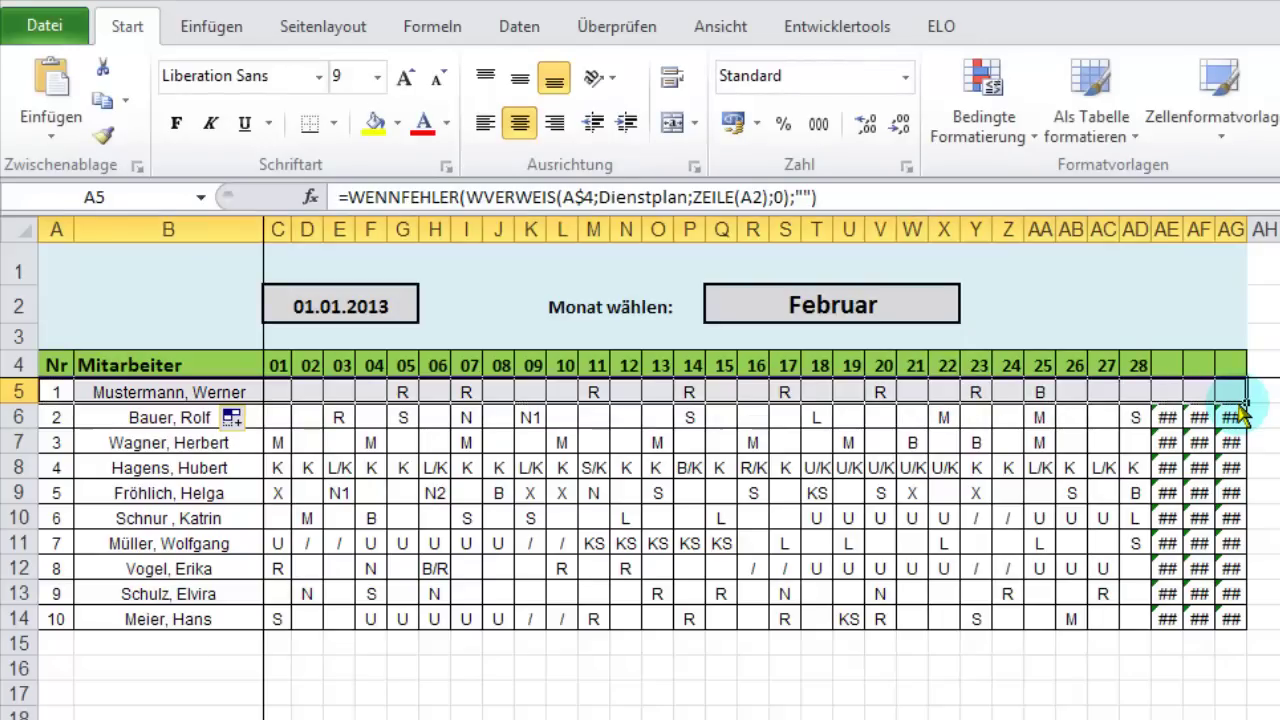
drag(1240, 410, 1236, 620)
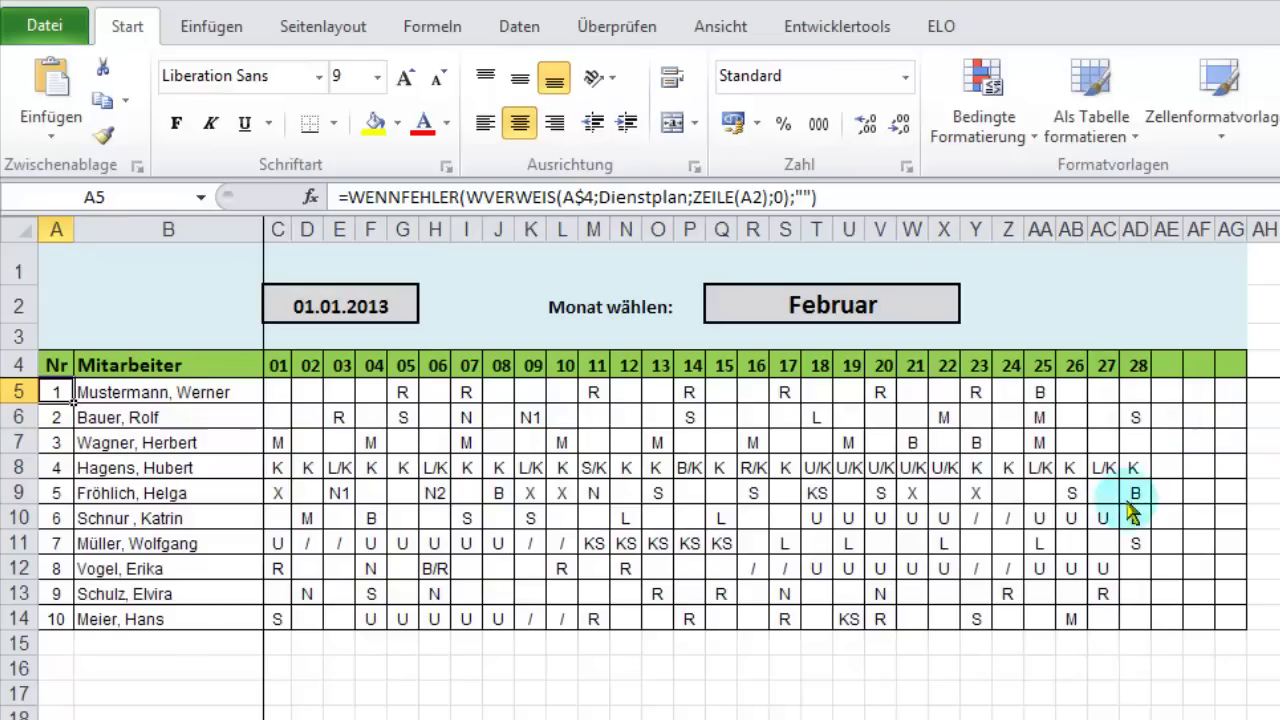
- Switch the Q2 month dropdown to März, then to April, confirming the day columns update
click(938, 313)
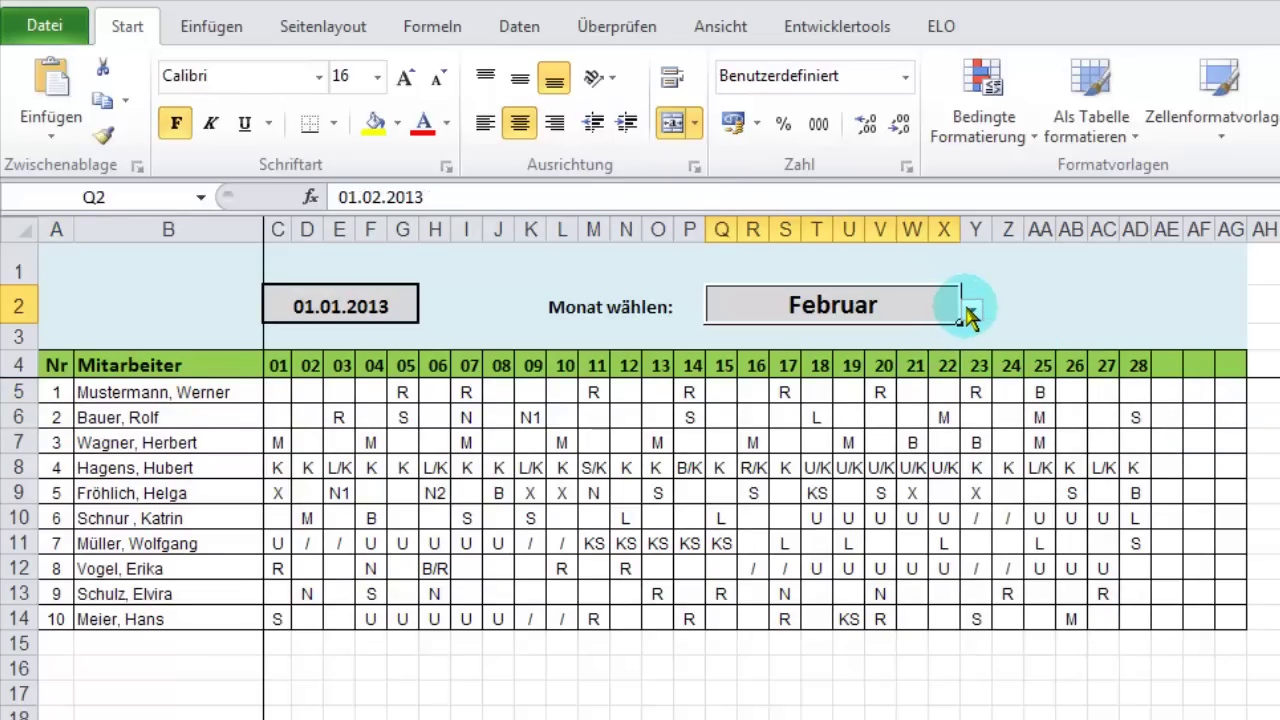
click(970, 315)
click(823, 354)
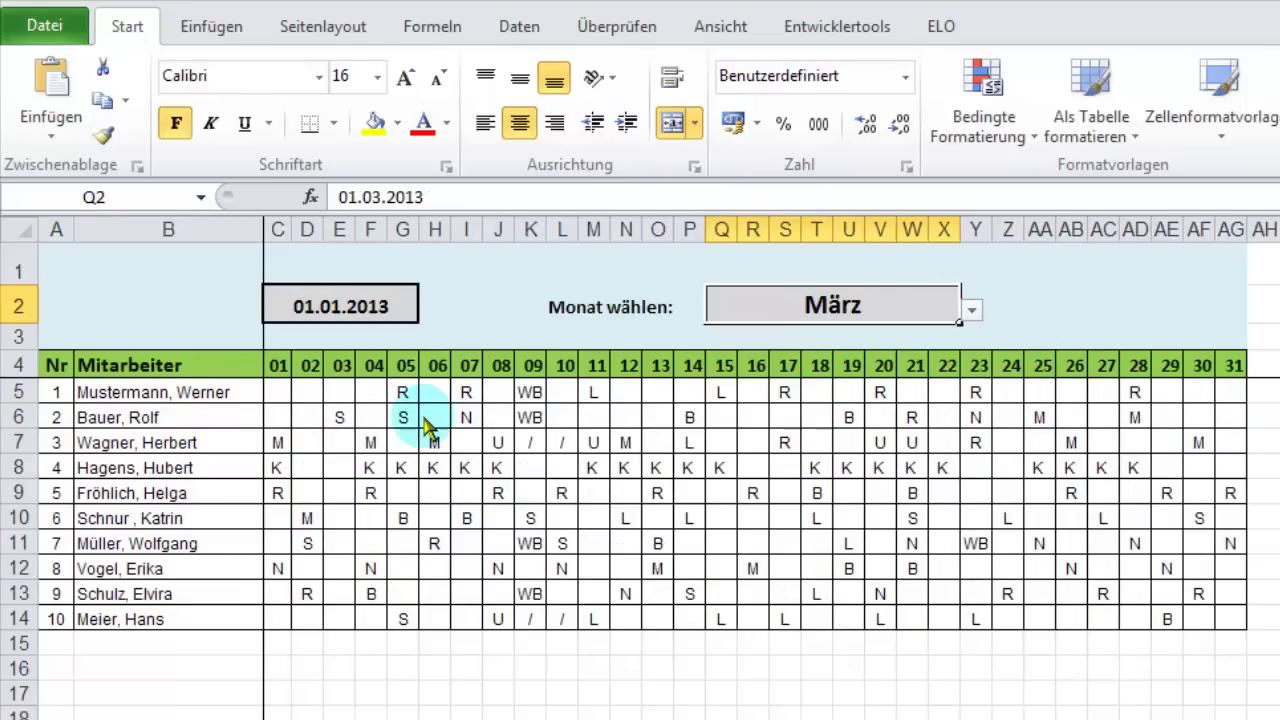
click(972, 311)
click(740, 346)
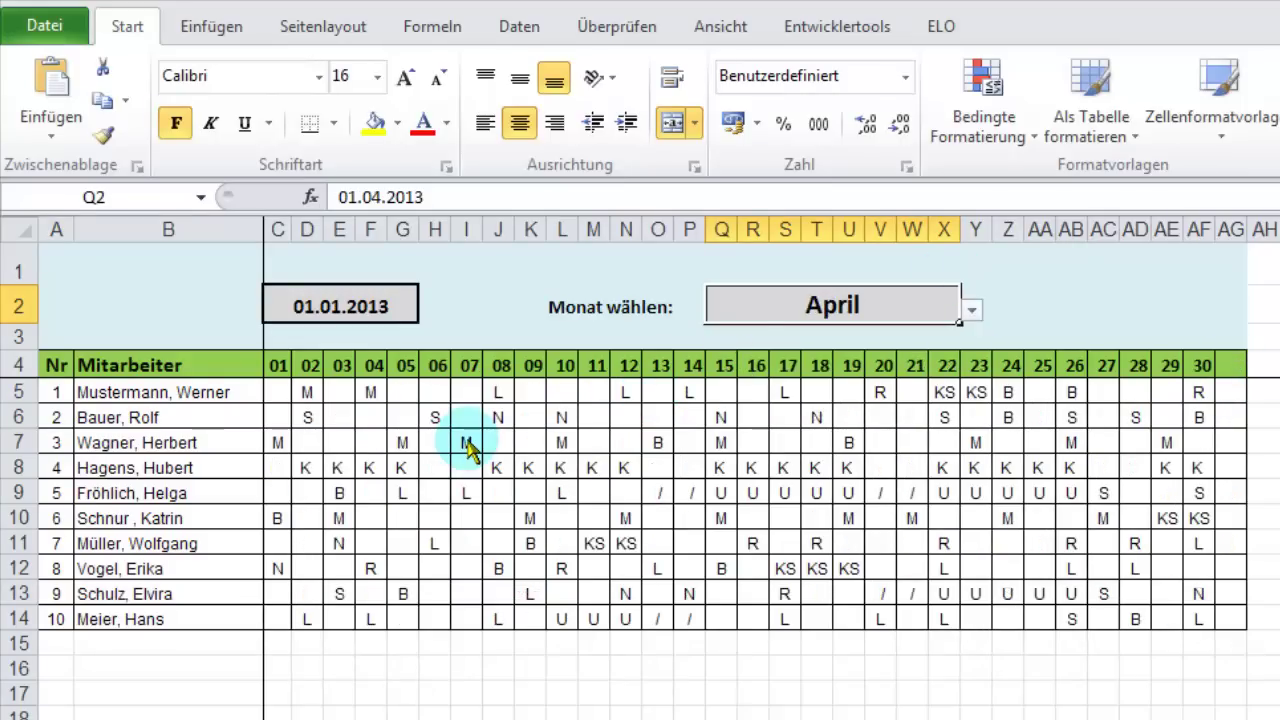